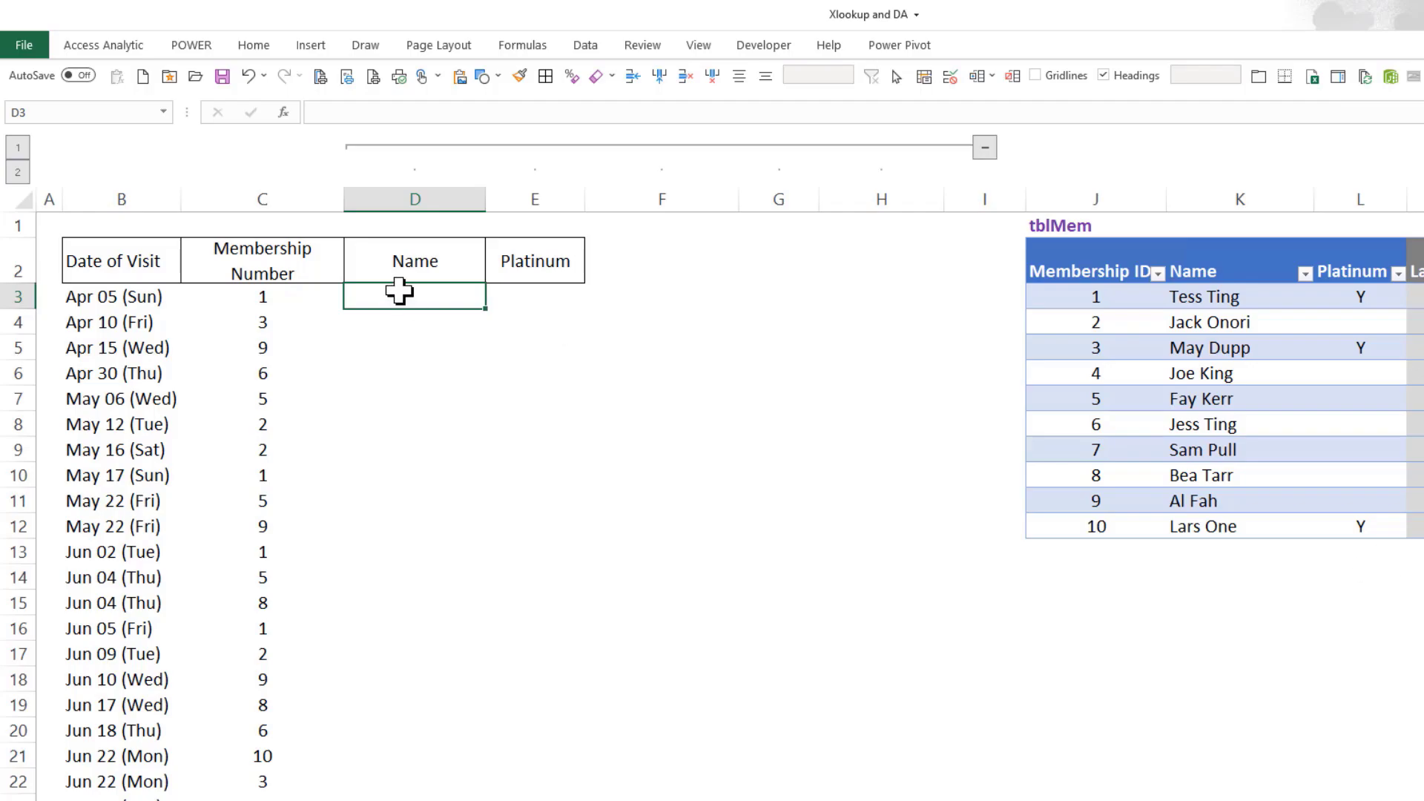
- Enter an XLOOKUP in D3 that finds C3 in tblMem[Membership ID] and returns tblMem[Name]
type("=xl")
key("Tab")
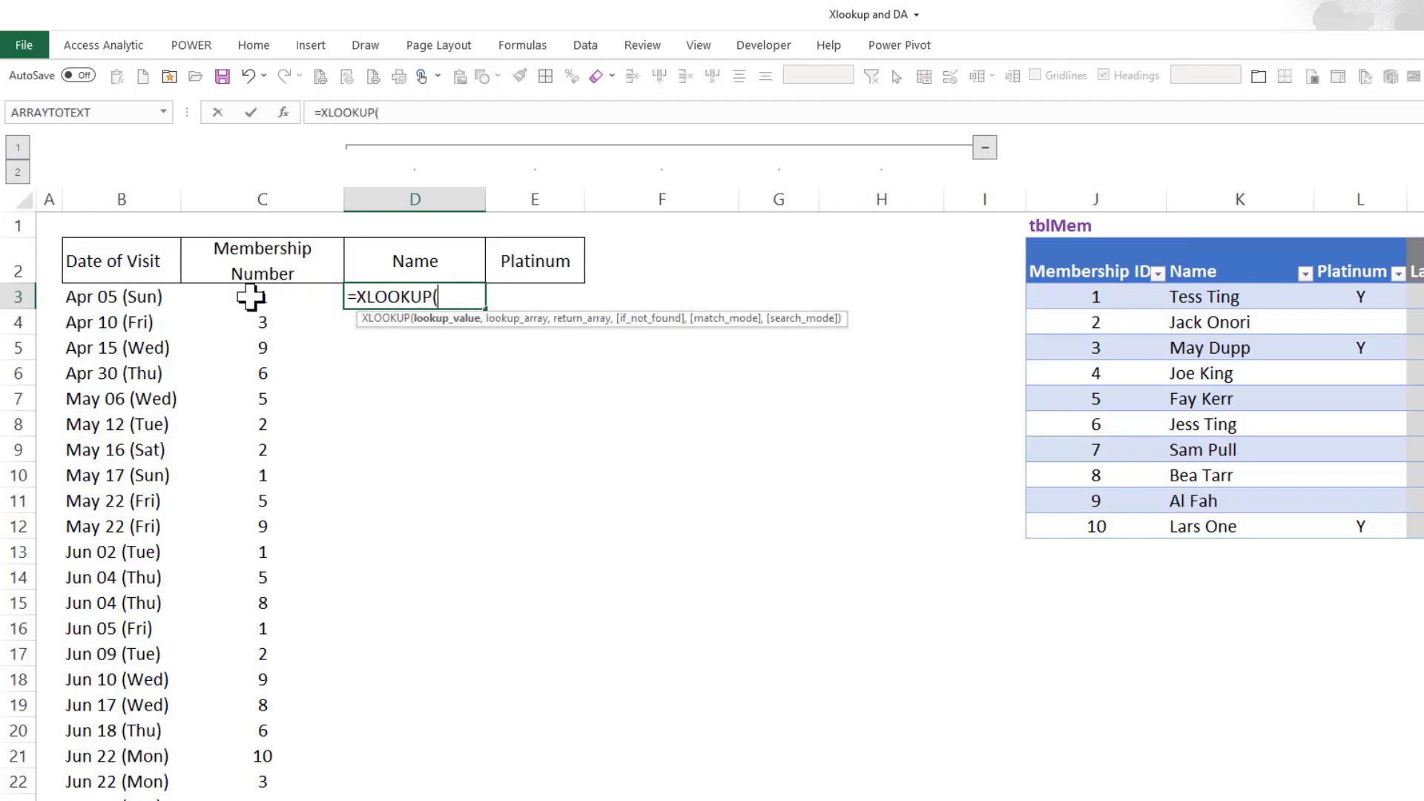
left_click(253, 296)
type(",")
left_click_drag(1120, 296, 1103, 519)
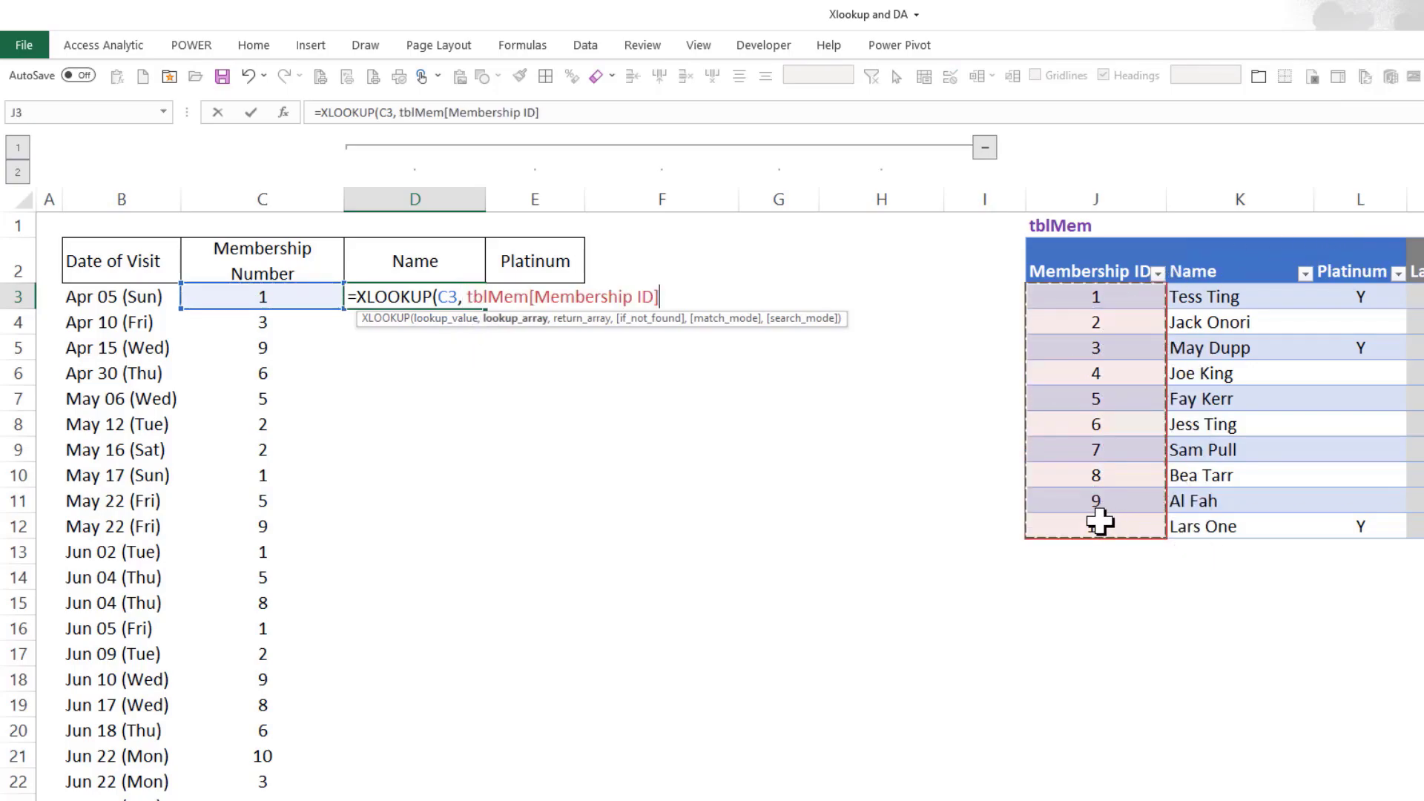
type(",")
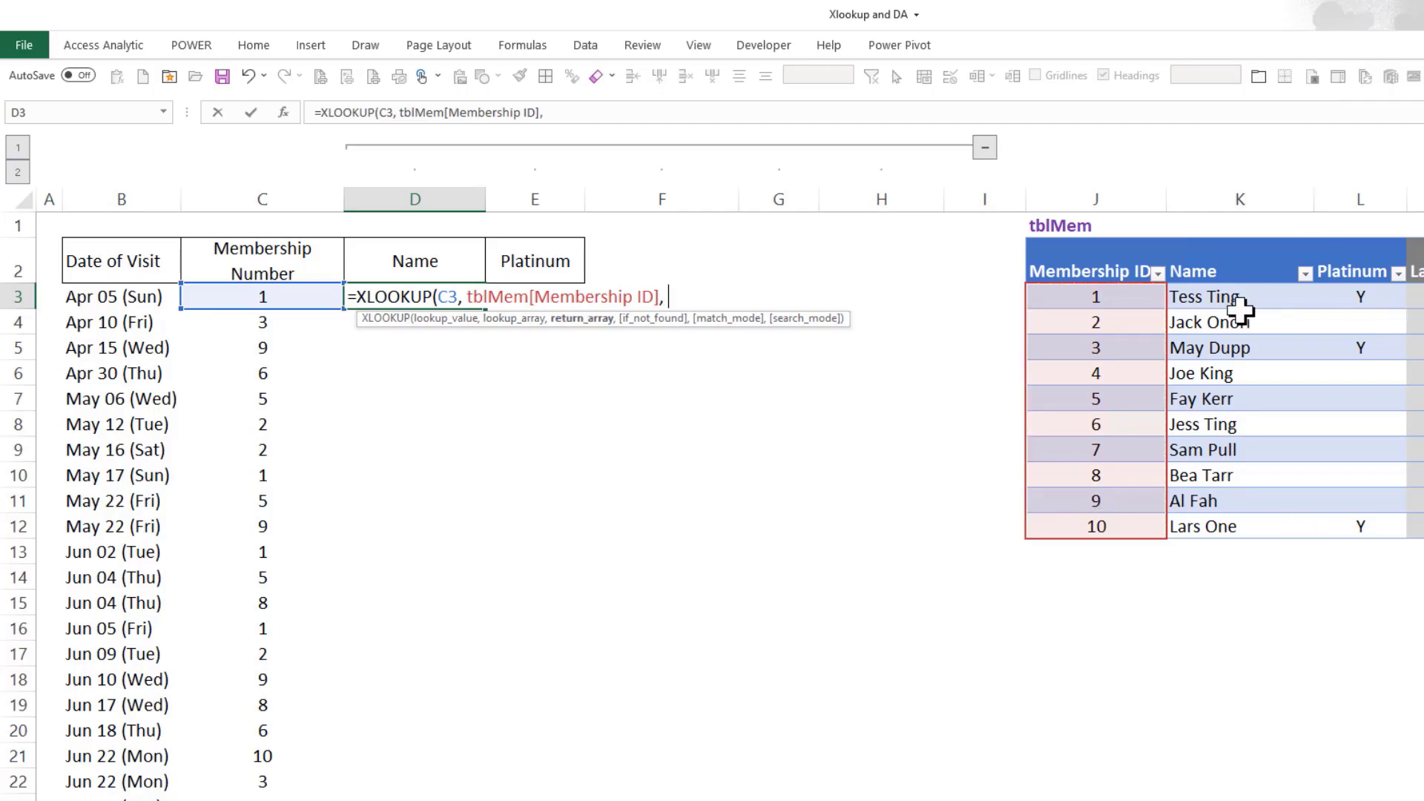
left_click_drag(1234, 297, 1206, 523)
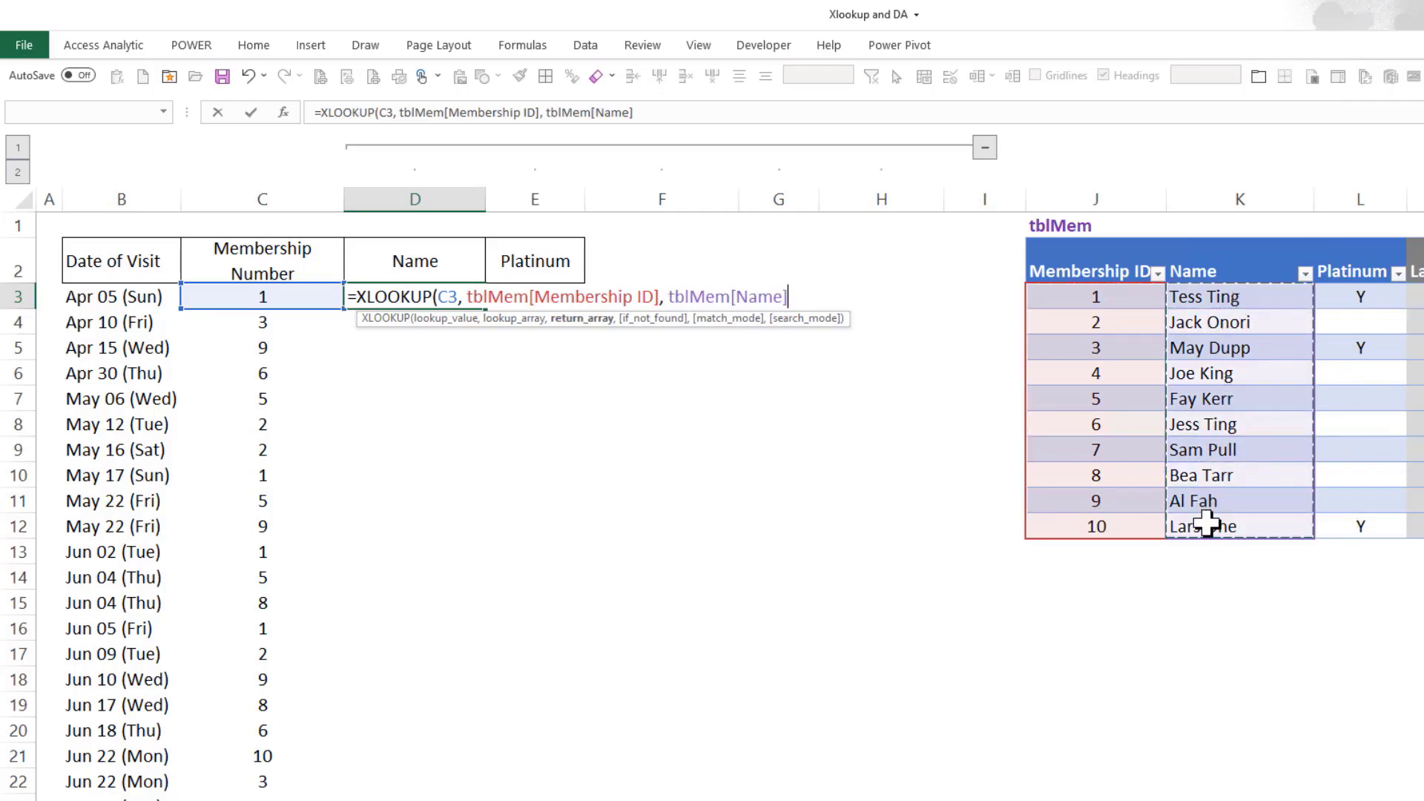
type(")")
key("ctrl+Return")
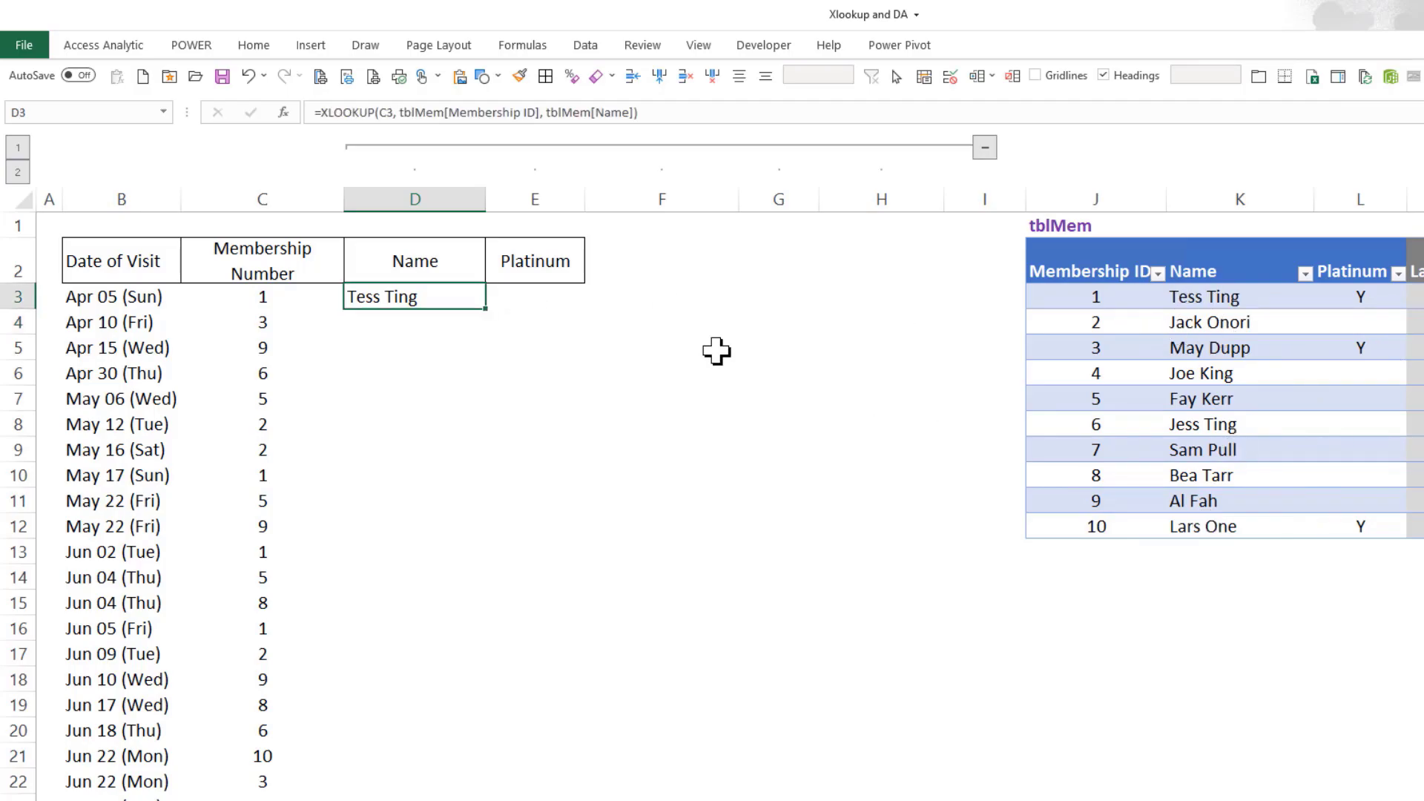
- Change the return array of D3's XLOOKUP to tblMem[[Name]:[Platinum]] and inspect the formula in D3 and E3
key("F2")
key("Left")
key("Left")
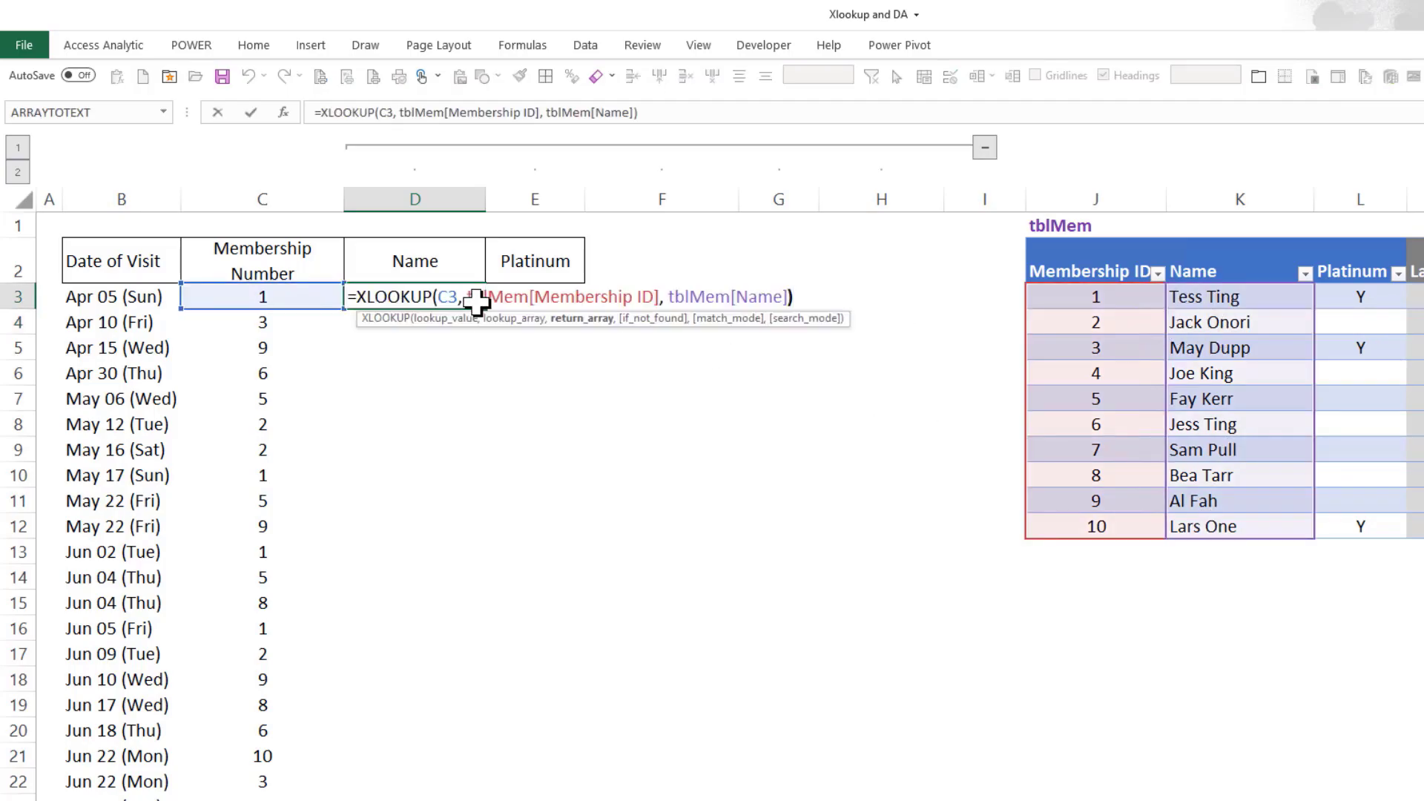
key("BackSpace")
key("BackSpace")
key("BackSpace")
key("BackSpace")
key("BackSpace")
key("BackSpace")
key("BackSpace")
key("BackSpace")
key("BackSpace")
key("BackSpace")
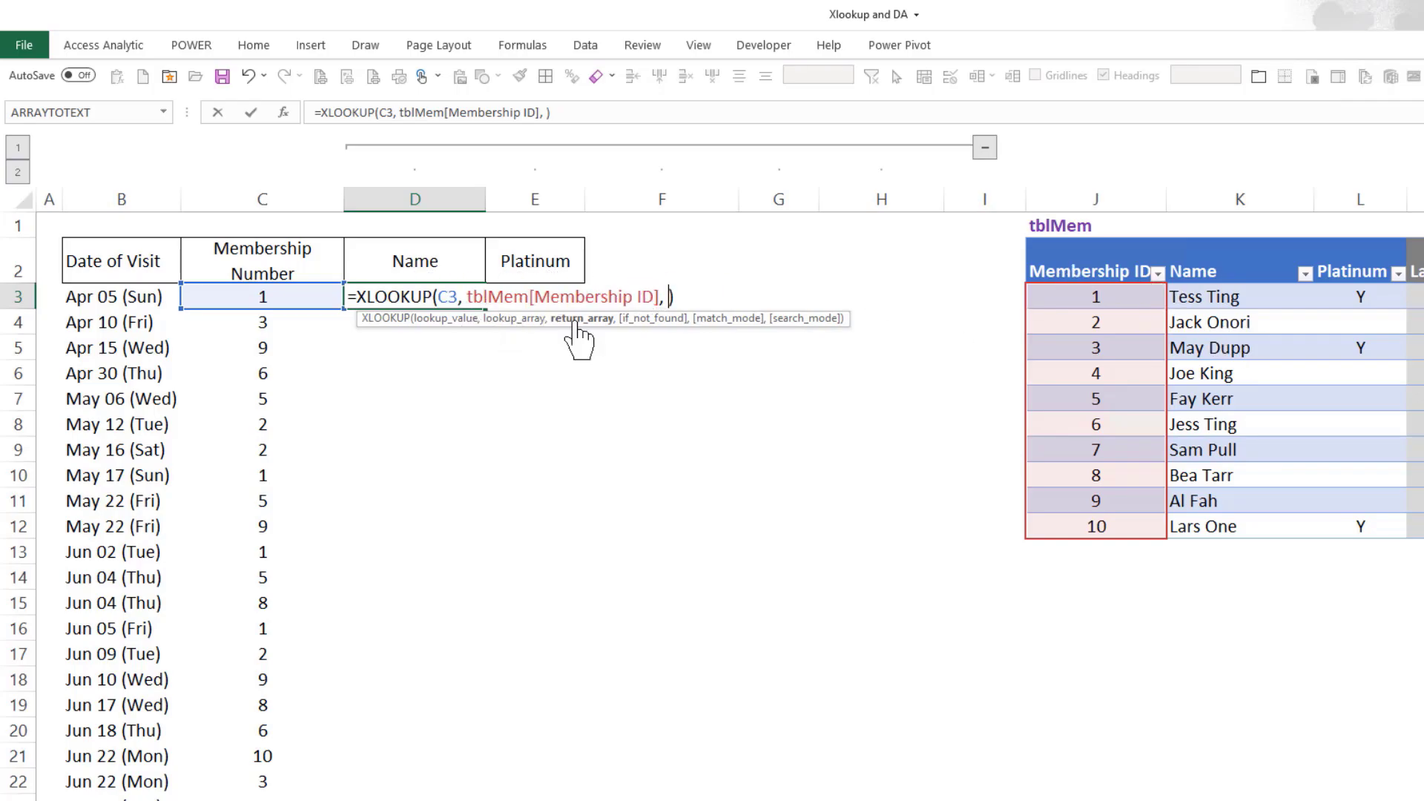
left_click_drag(1222, 299, 1364, 526)
key("Return")
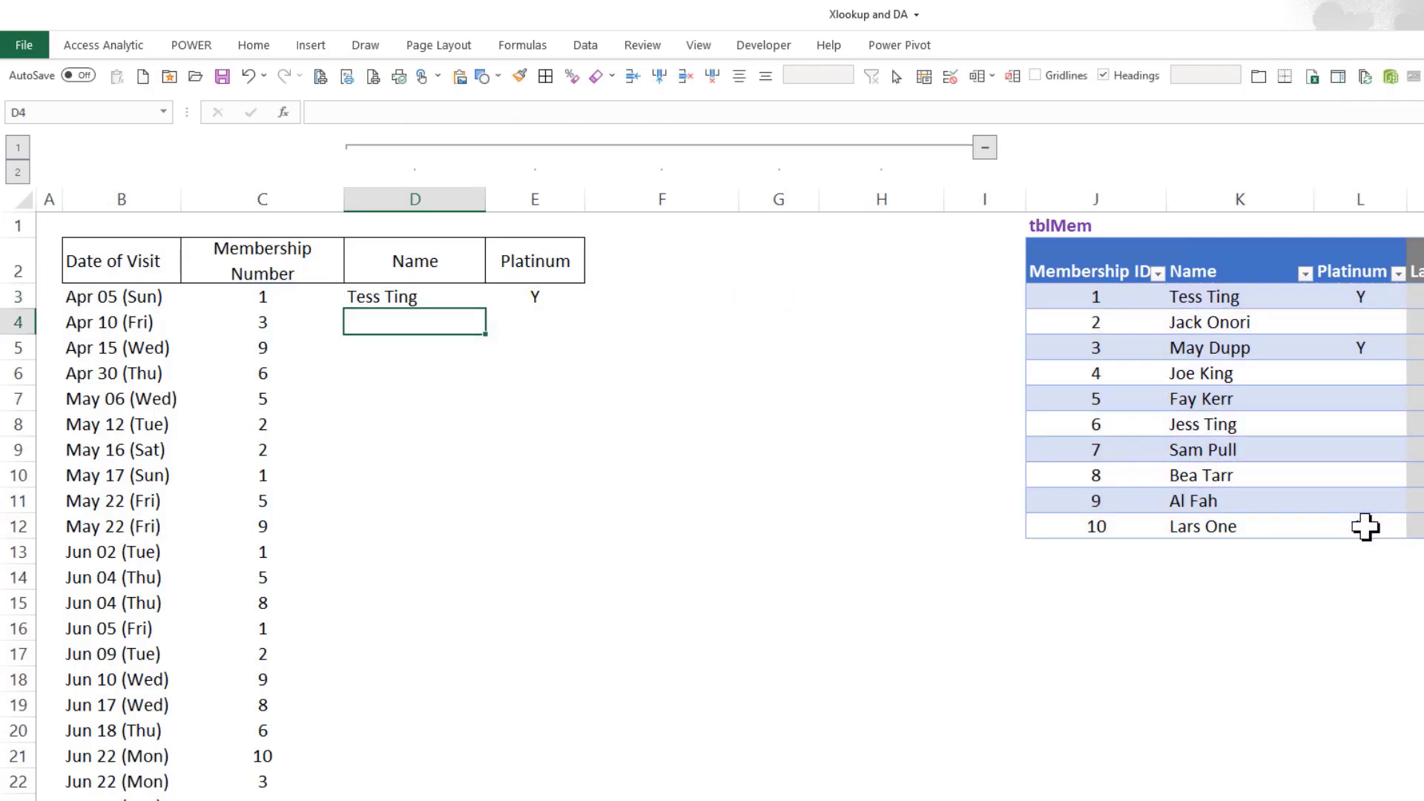
key("Up")
left_click(517, 296)
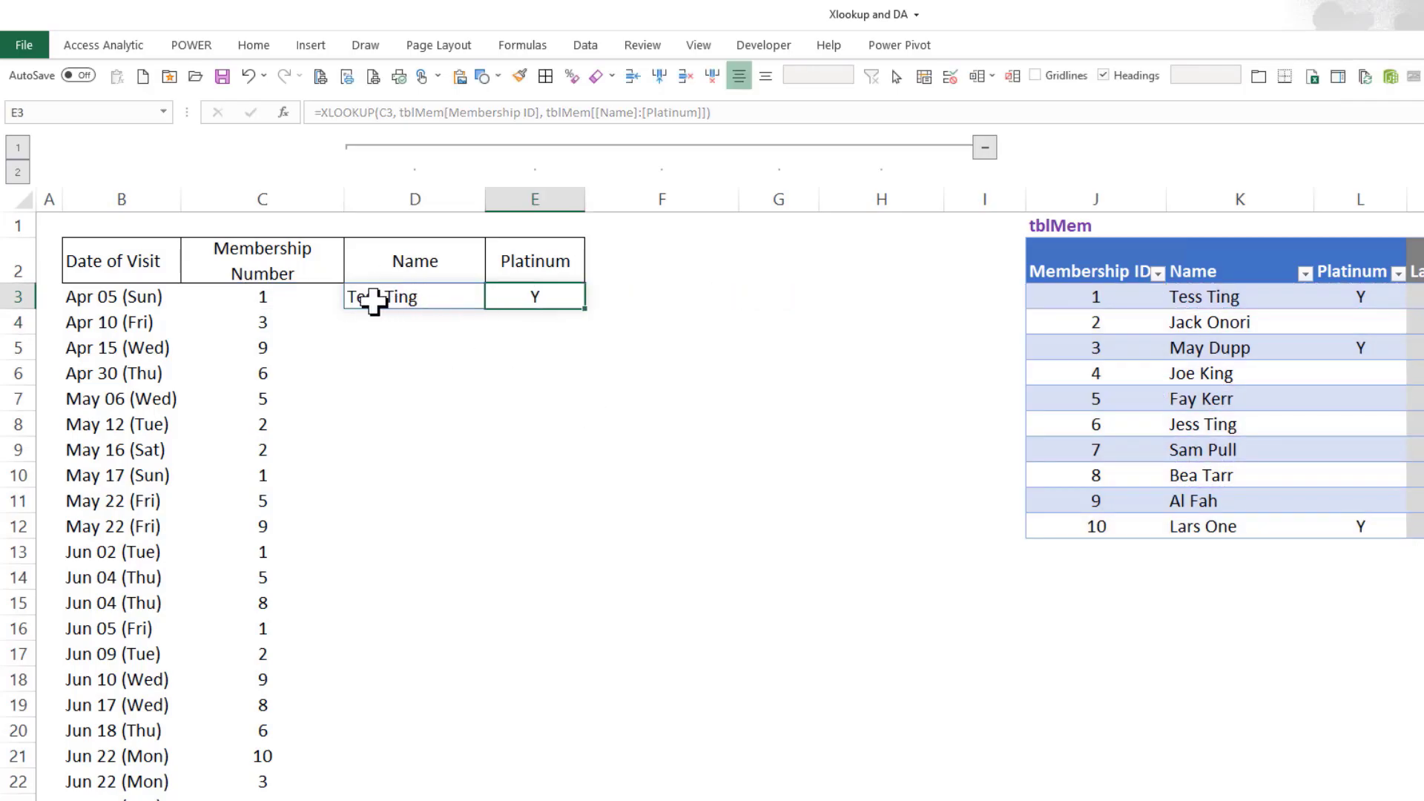
left_click(456, 298)
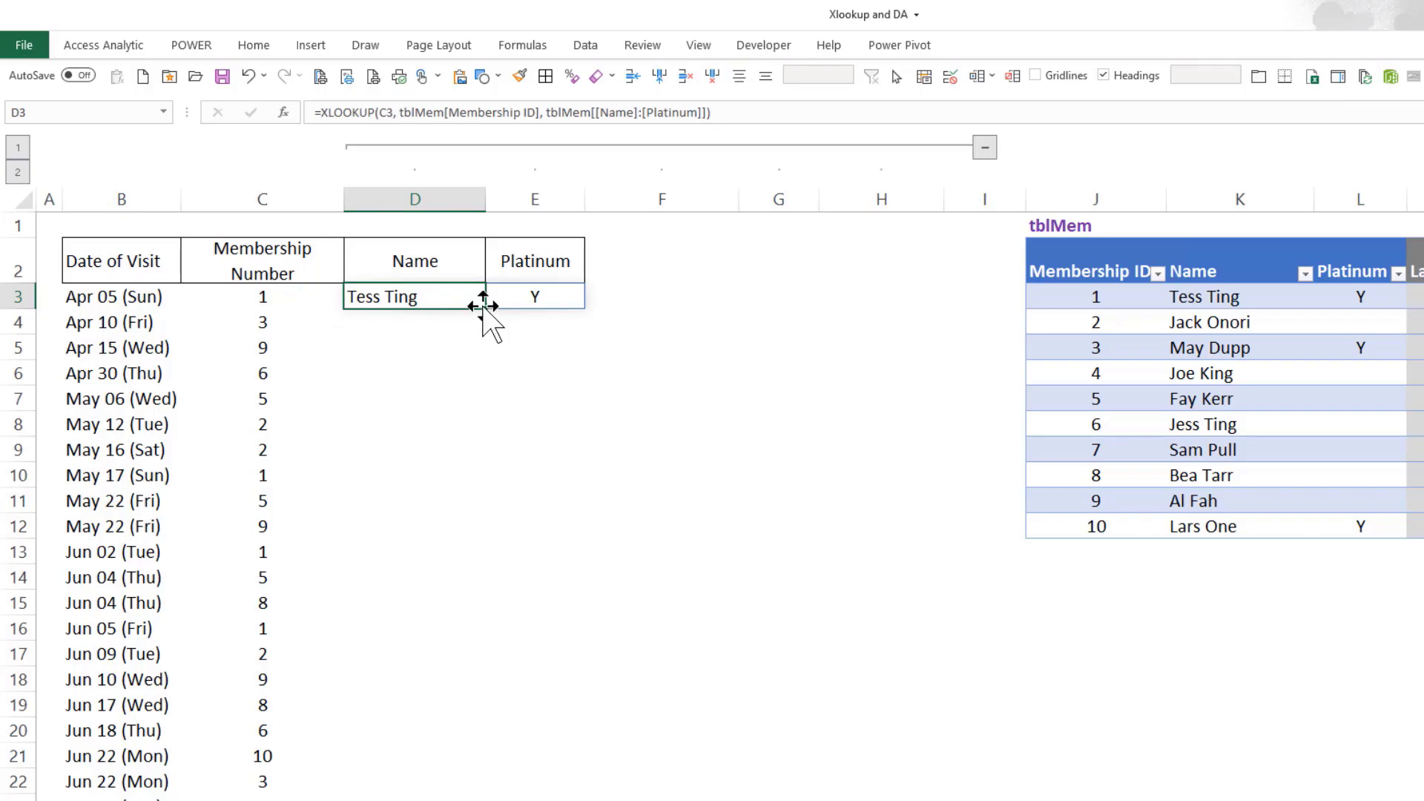
- Fill the XLOOKUP formula from D3 down the Name column and check the copied formulas in D6 and D10
left_click_drag(485, 308, 498, 794)
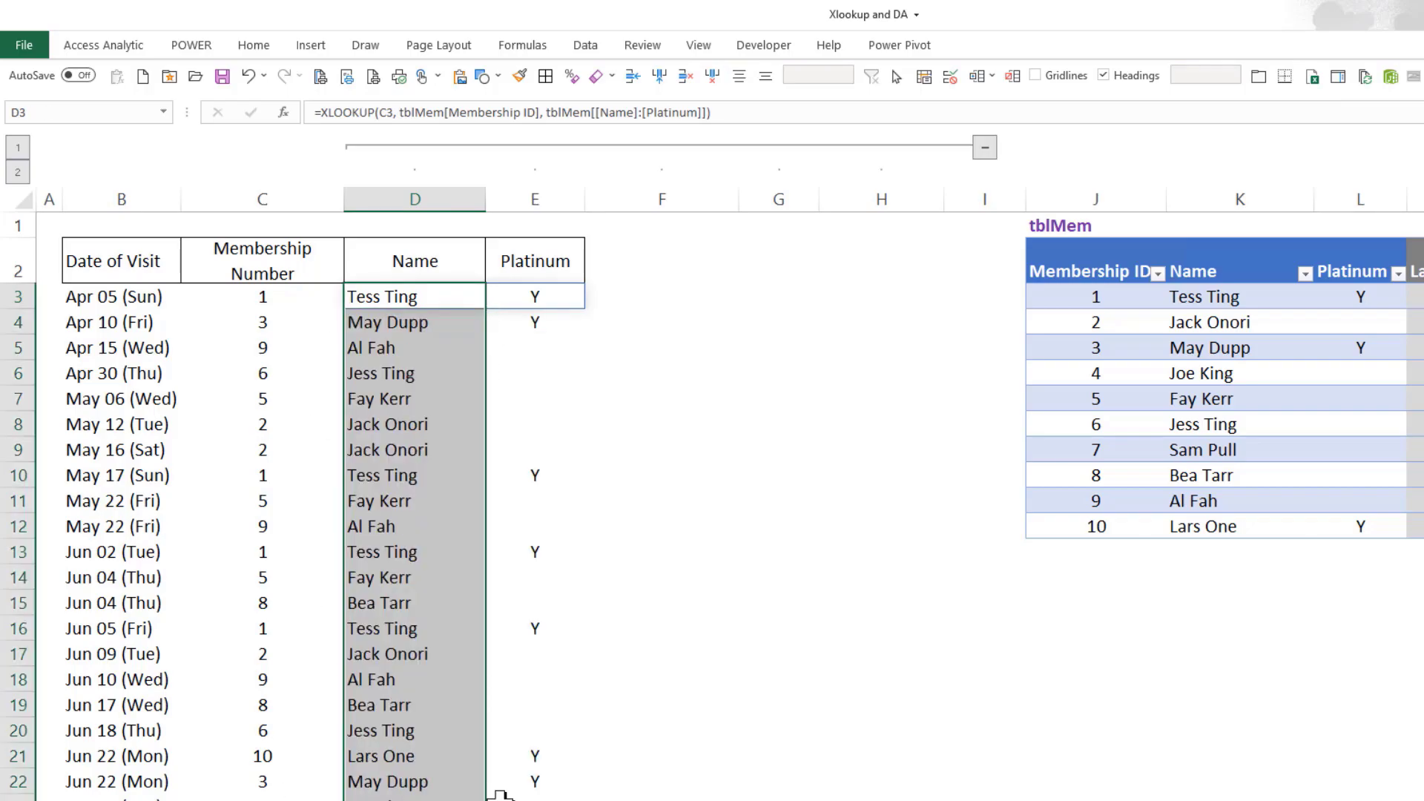
left_click(637, 677)
left_click(445, 371)
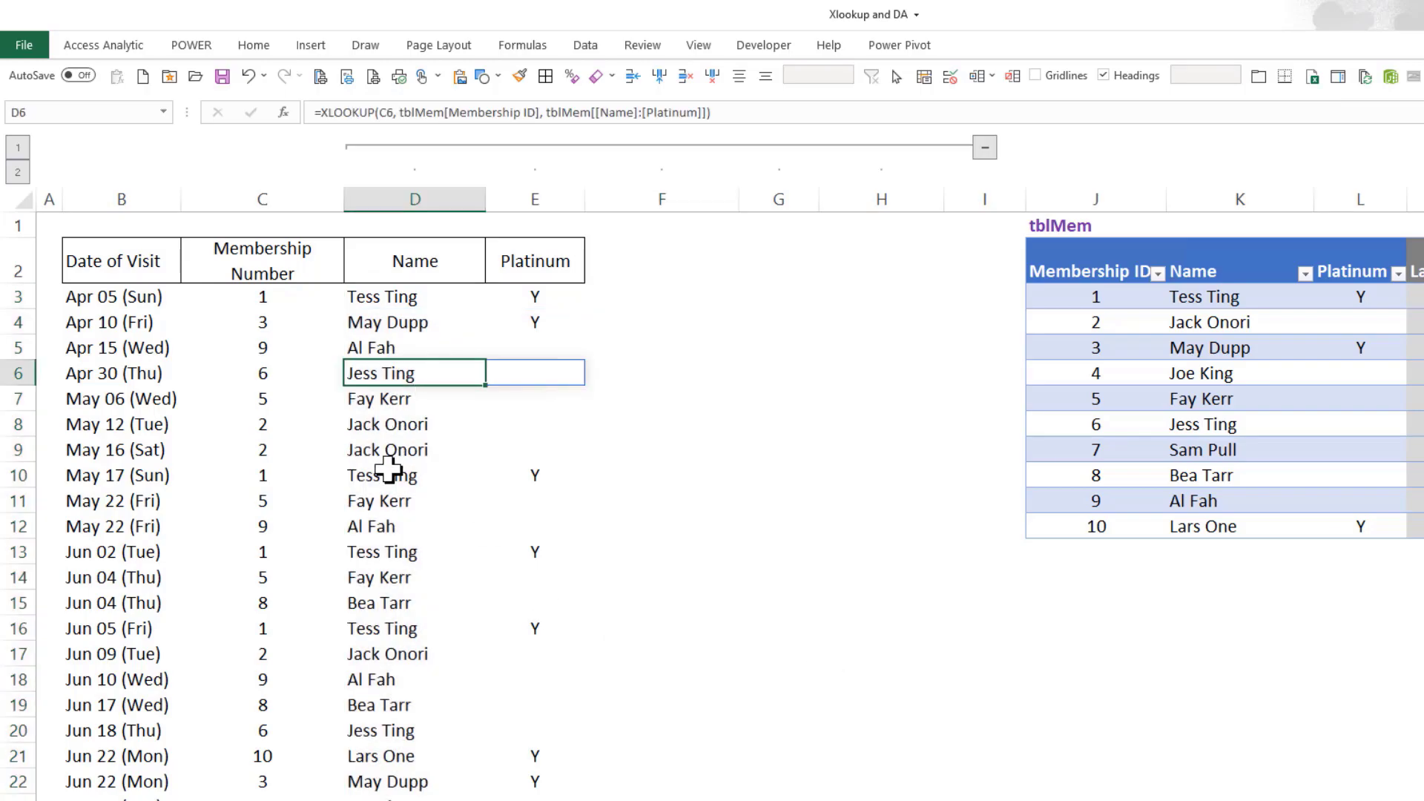
left_click(434, 470)
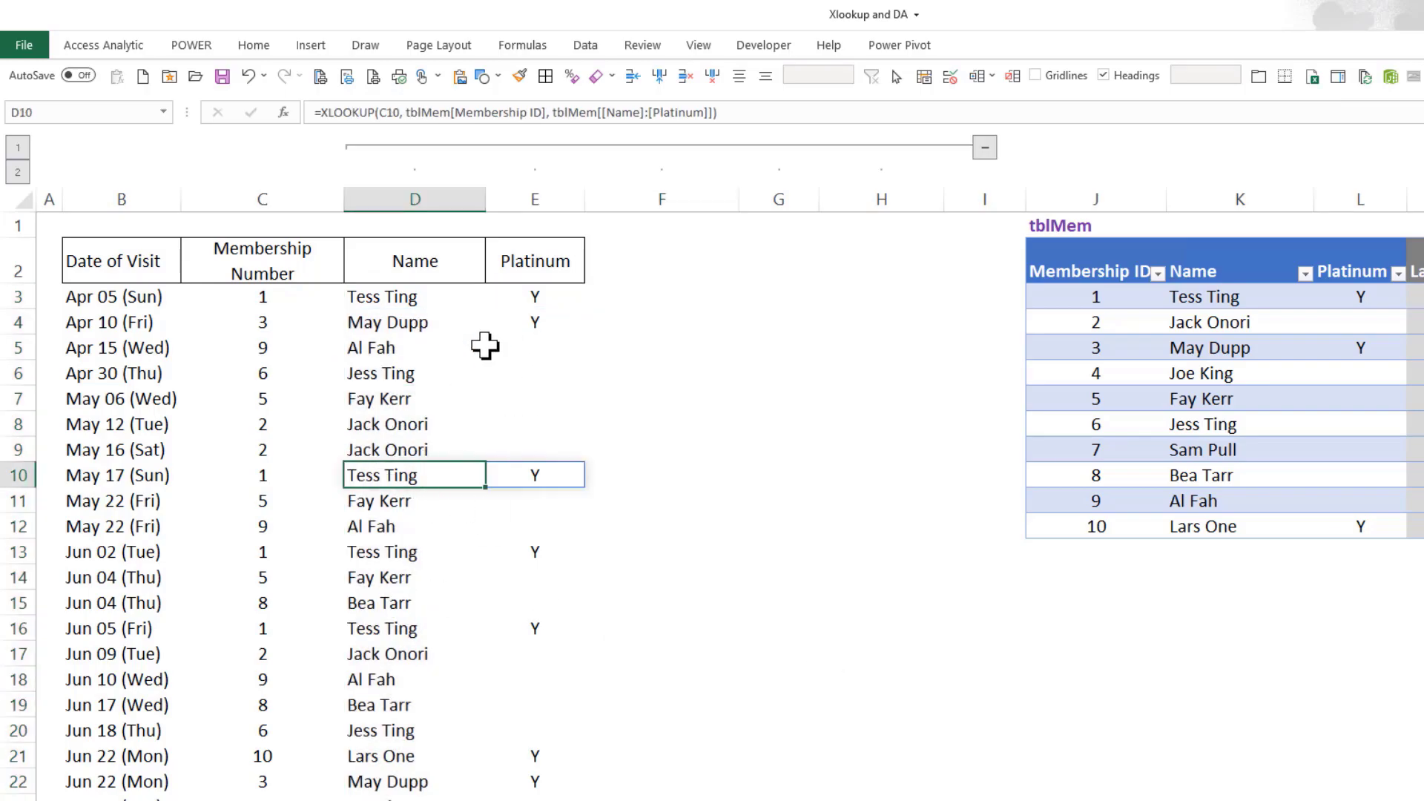
- Clear the lookup formulas from the Name and Platinum columns, starting at row 3
left_click_drag(430, 298, 519, 800)
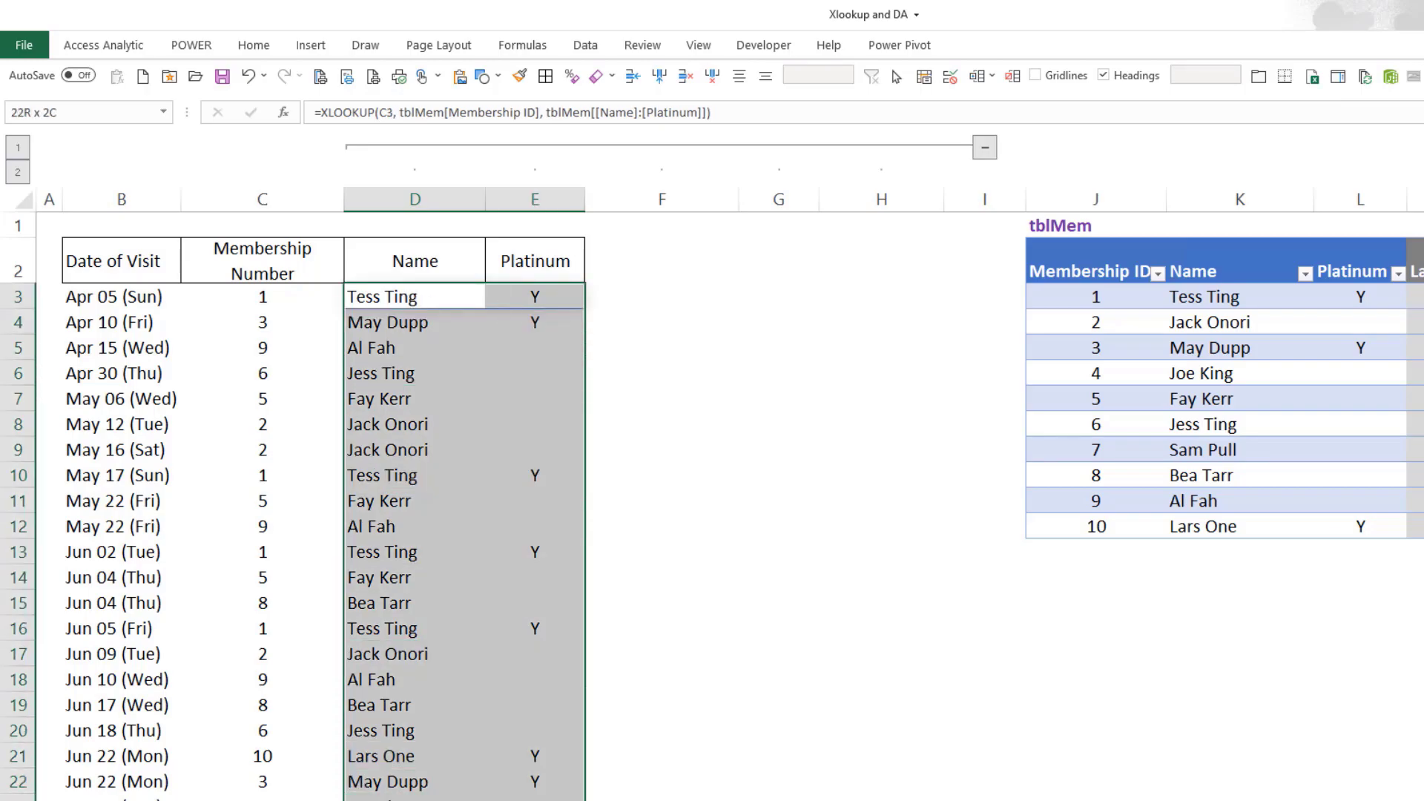
key("Delete")
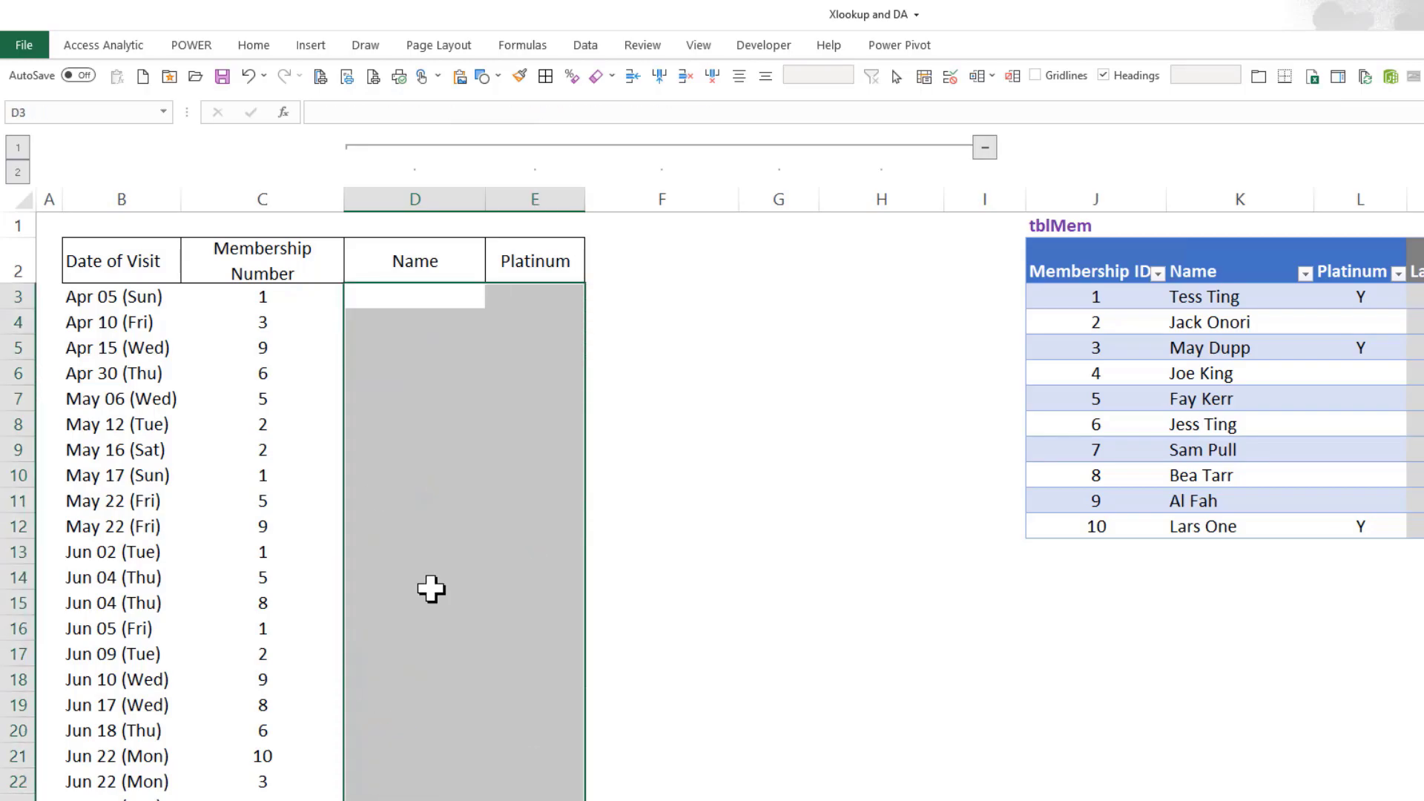
- Enter a spilling formula in D3: =XLOOKUP( C3:C24, tblMem[Membership ID], tblMem[Name])
left_click(404, 296)
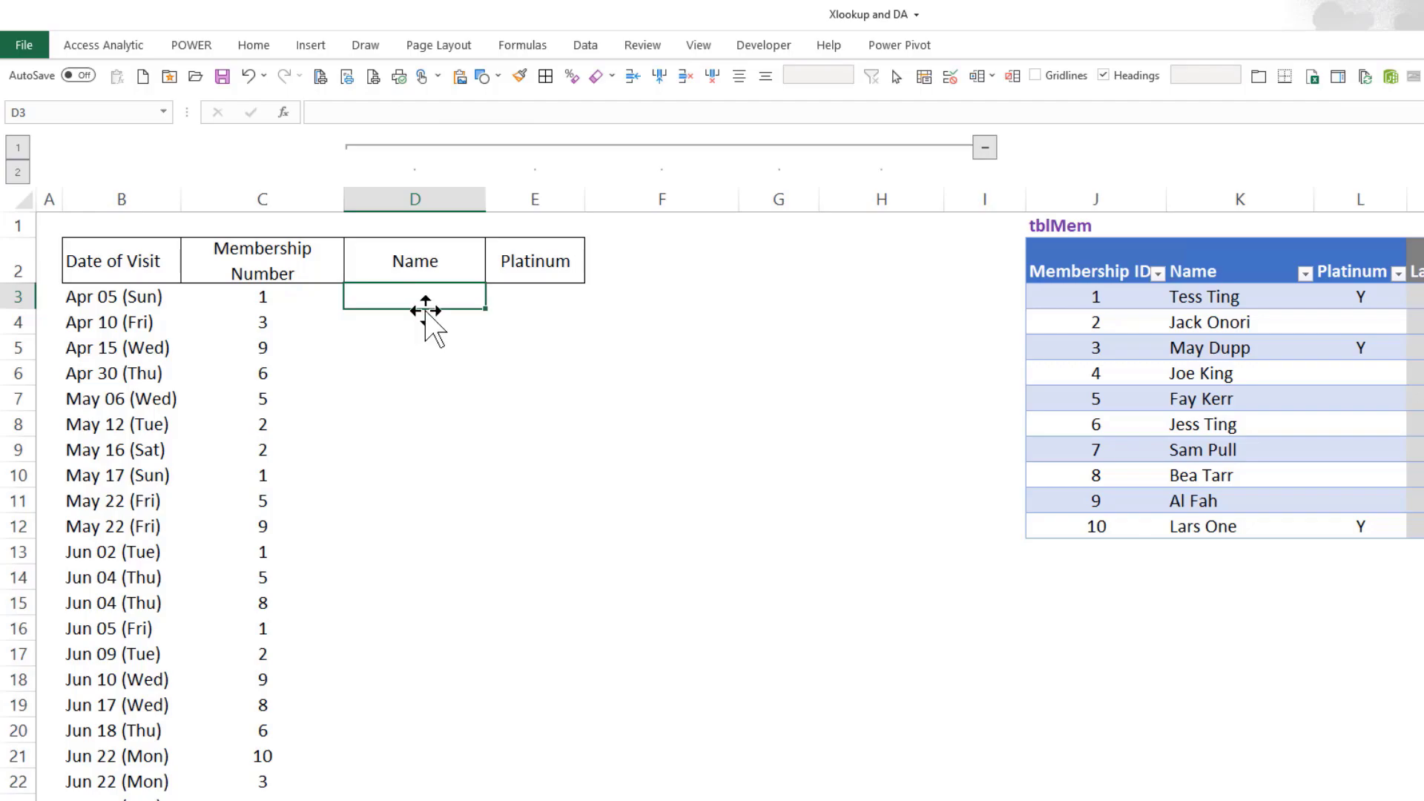
type("=x")
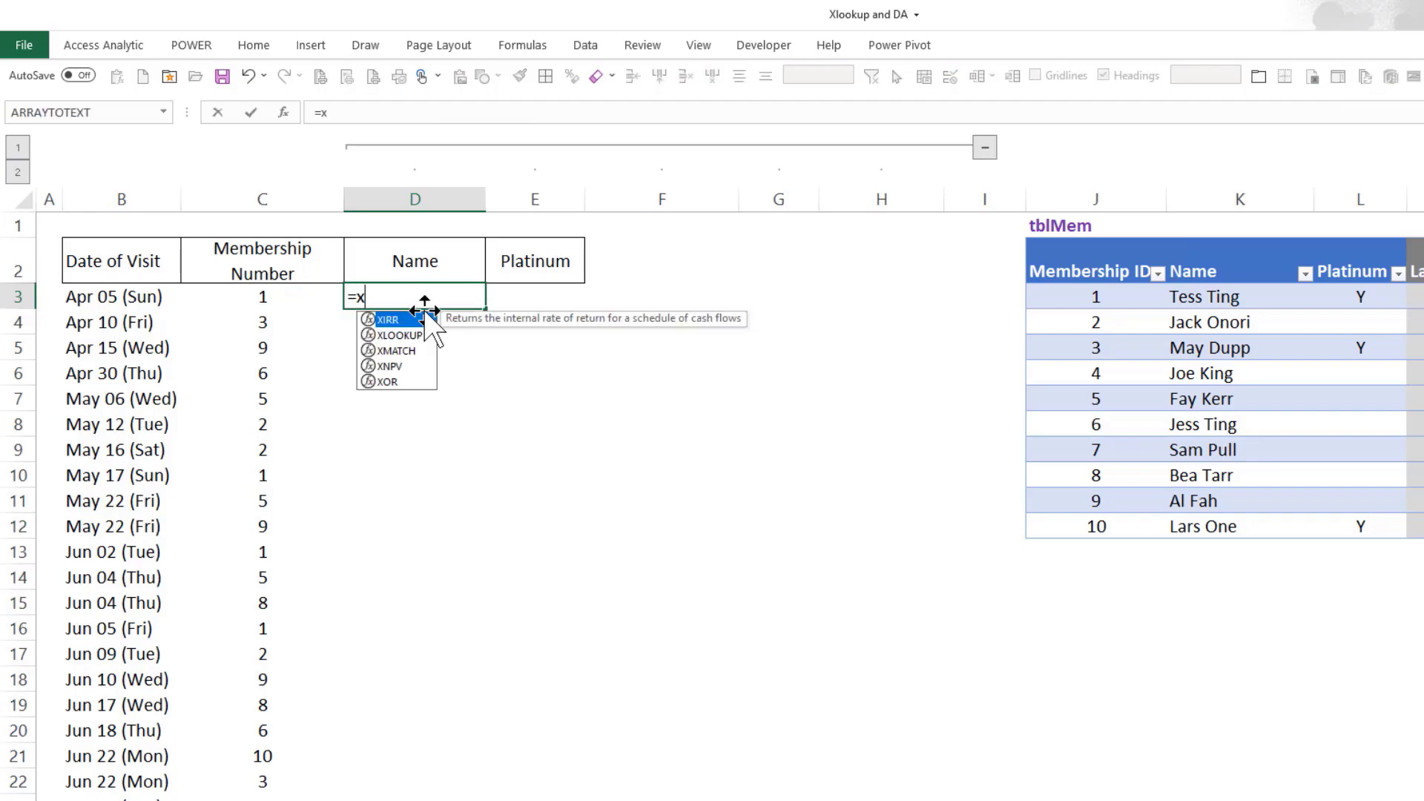
key("Down")
key("Tab")
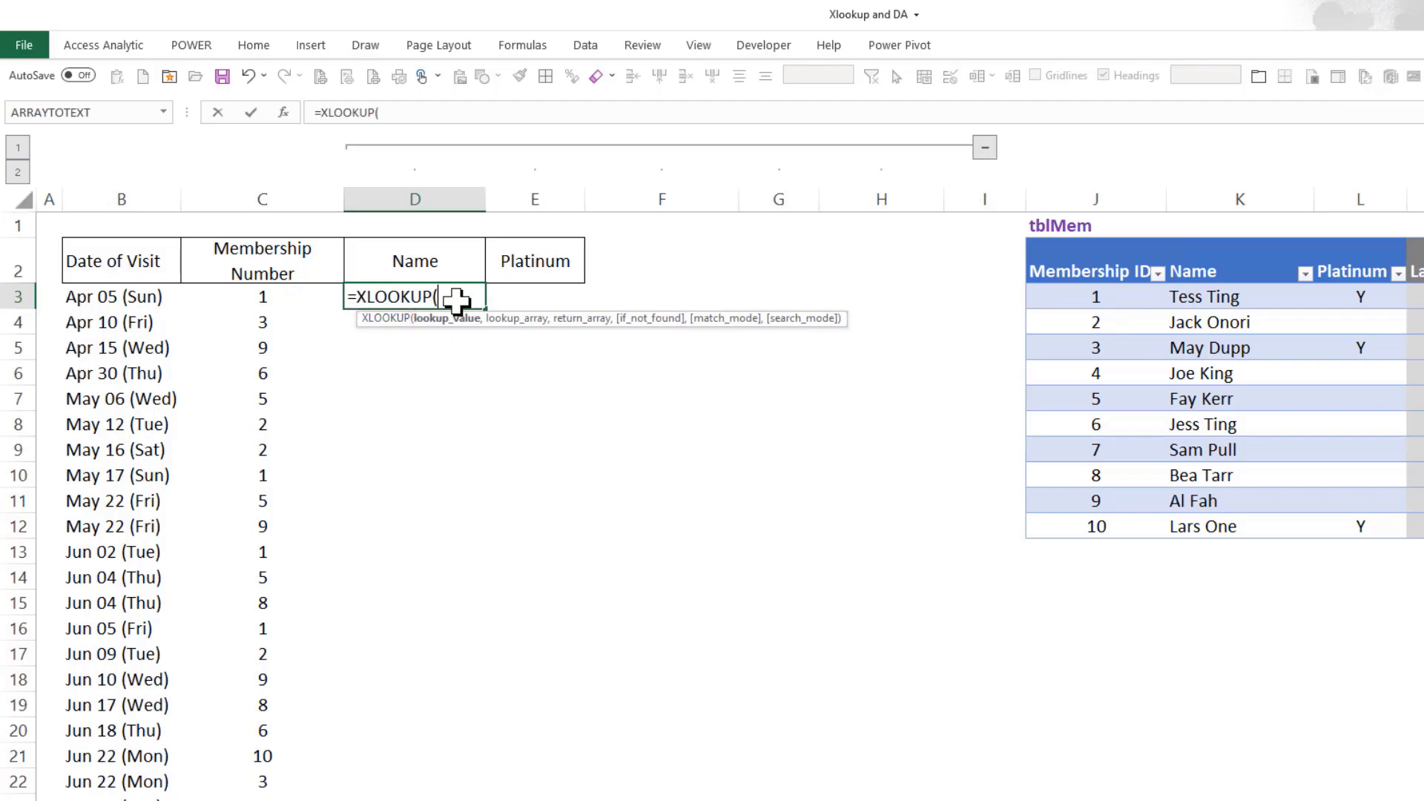
left_click_drag(253, 299, 261, 800)
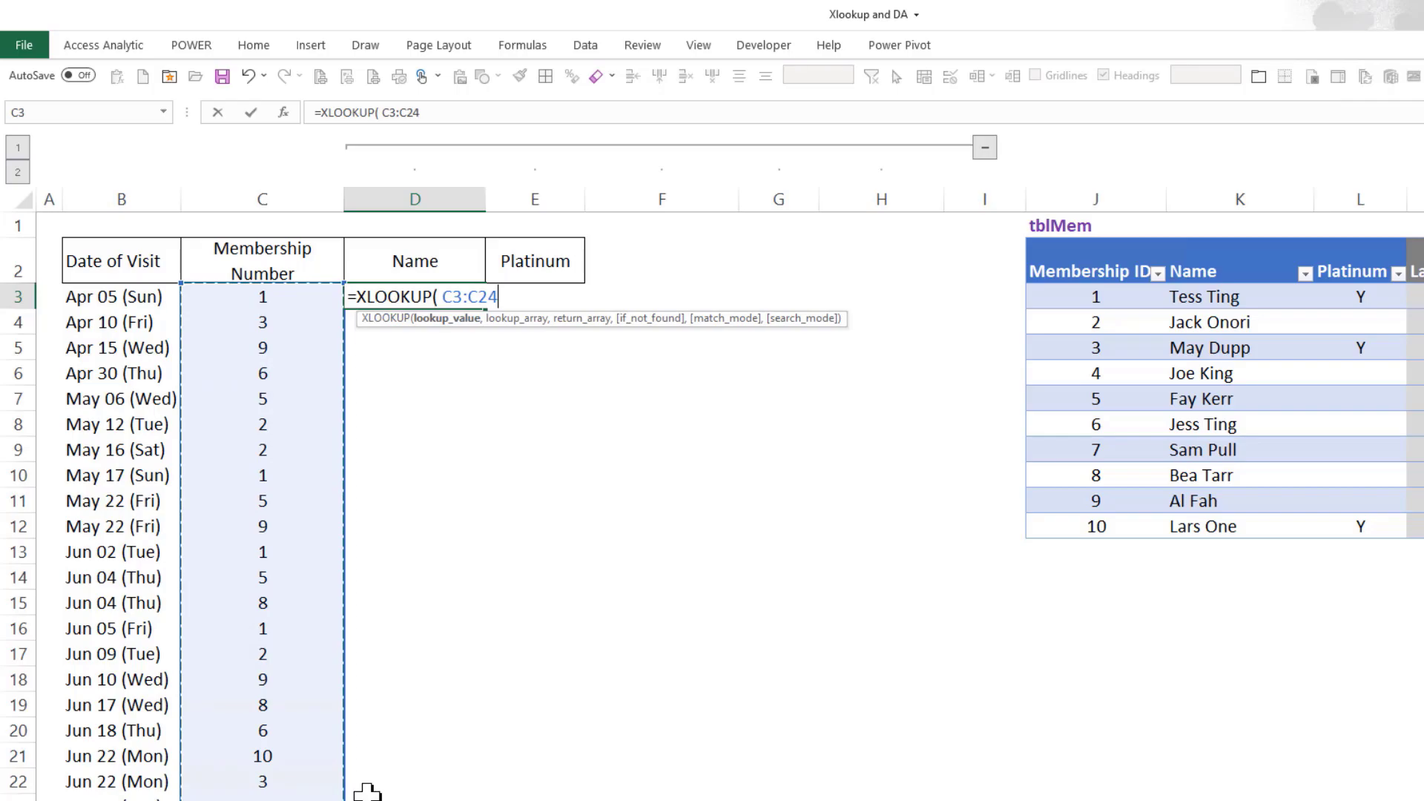
type(",")
left_click_drag(1098, 291, 1102, 525)
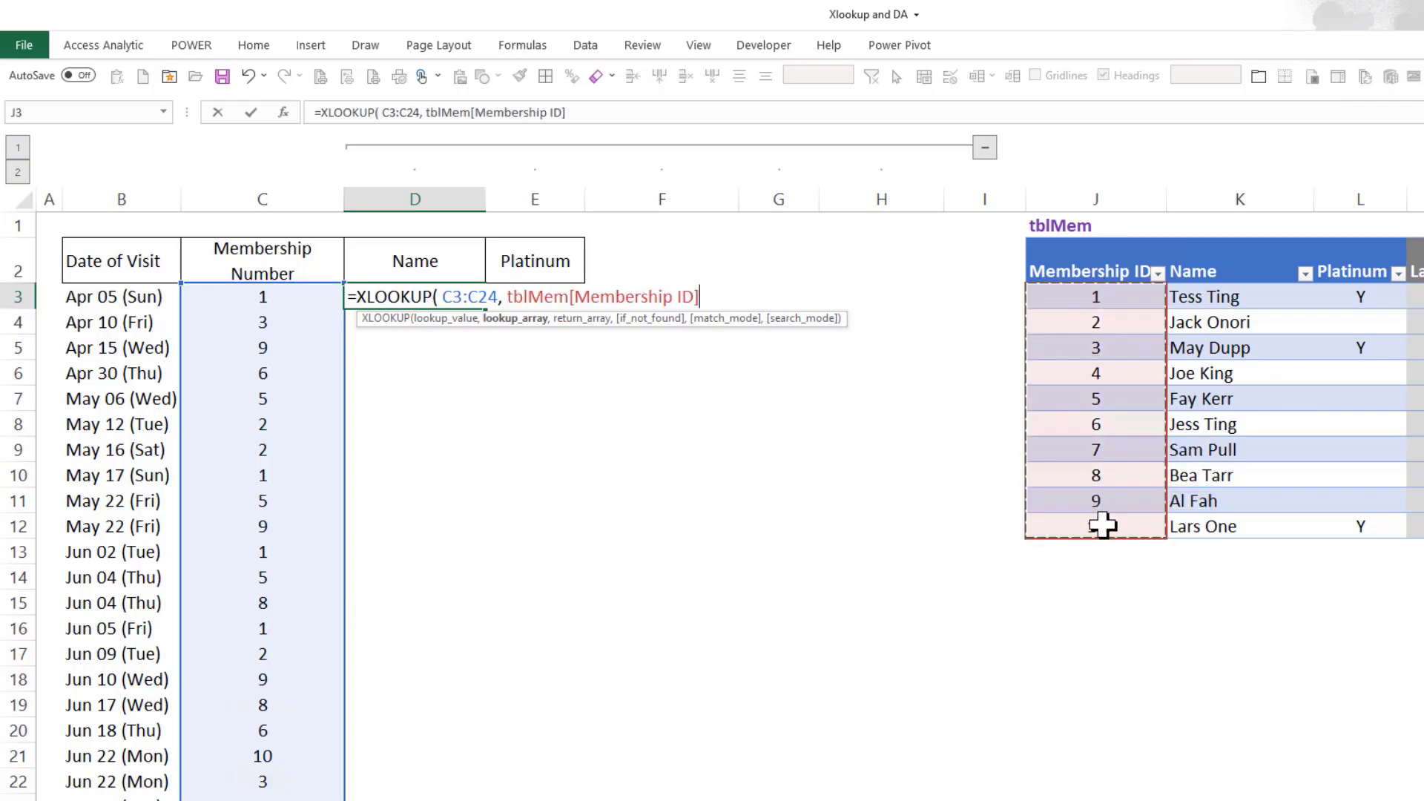
type(",")
left_click_drag(1220, 296, 1216, 521)
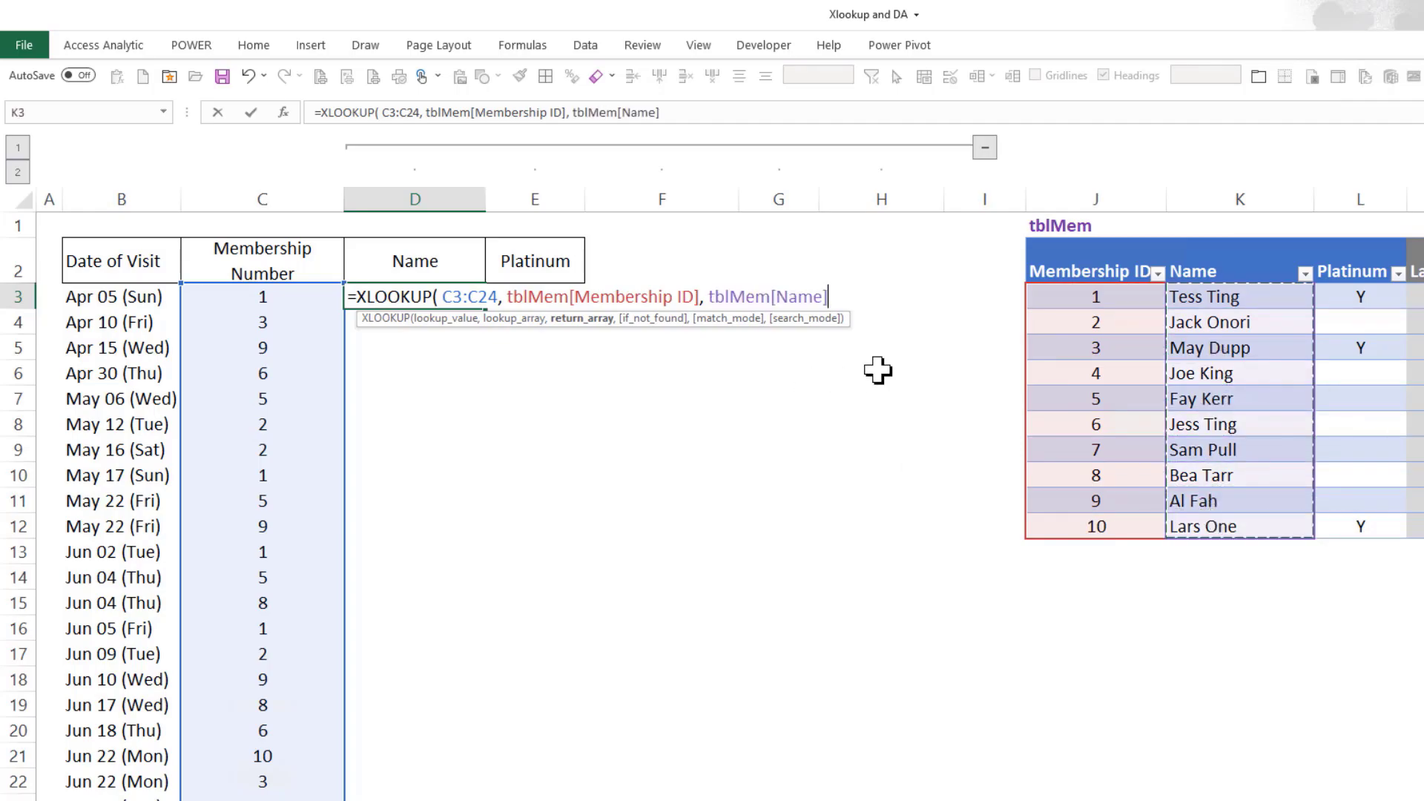
type(")")
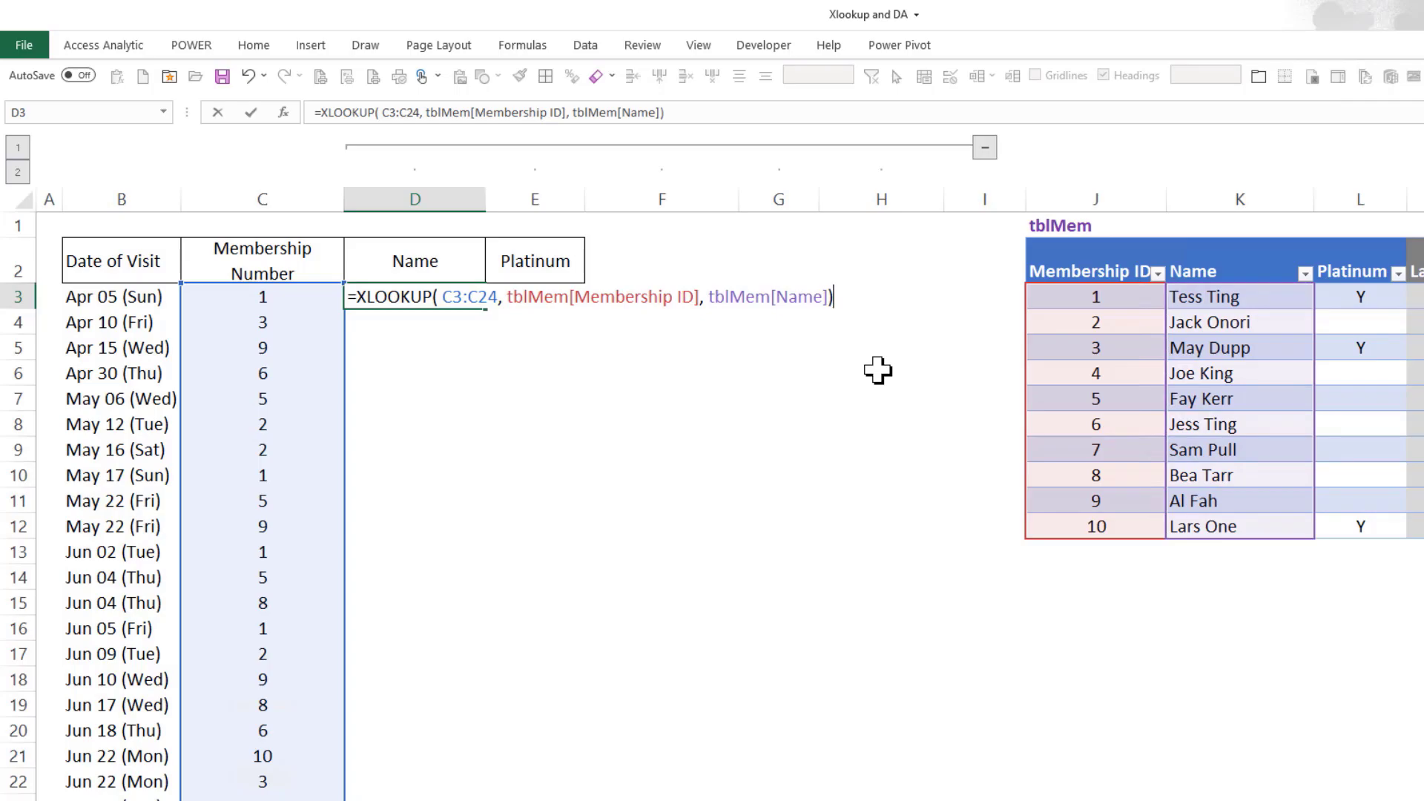
key("Return")
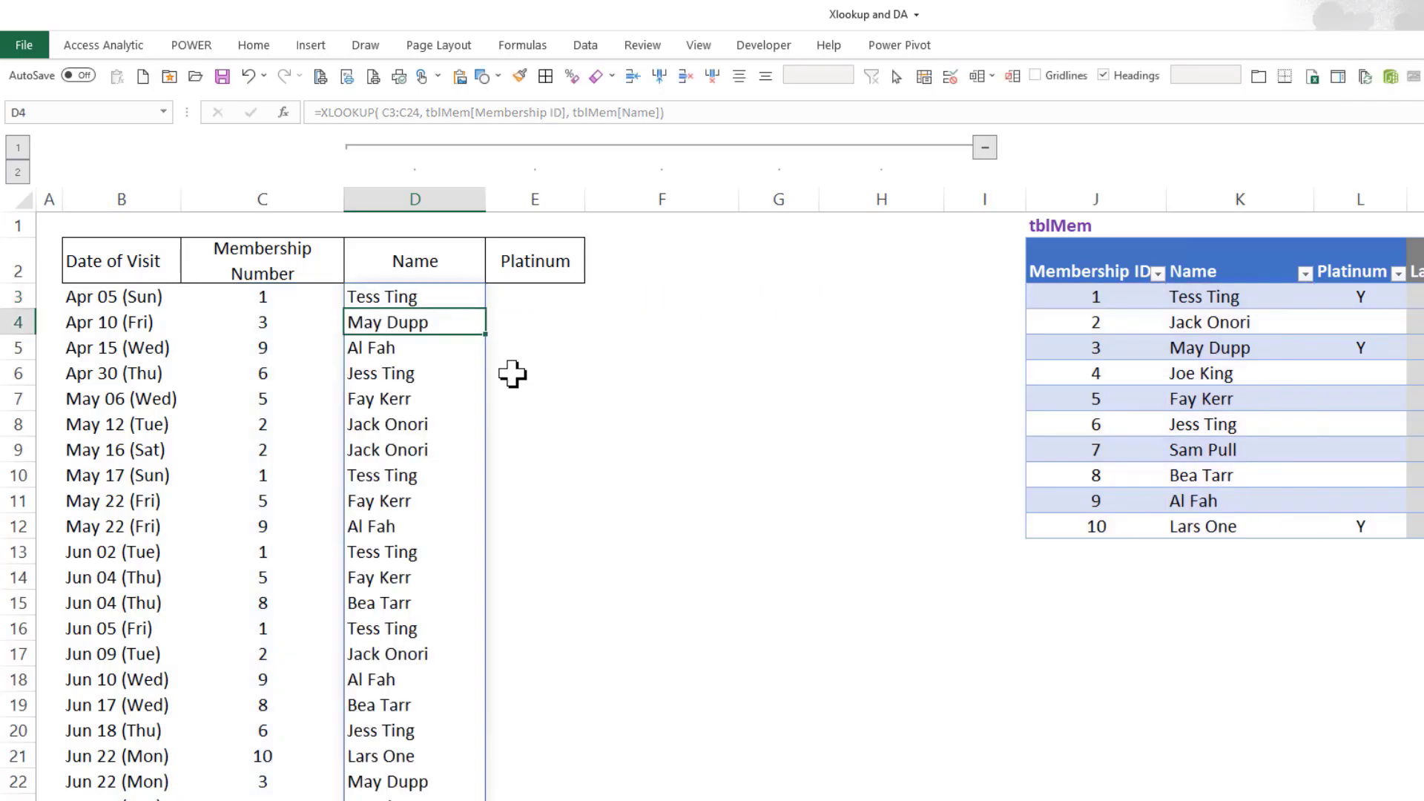
- Inspect the formula in D3, try overwriting spilled cell D13 with "asdasd", and delete that entry
double_click(433, 296)
key("Escape")
left_click(435, 350)
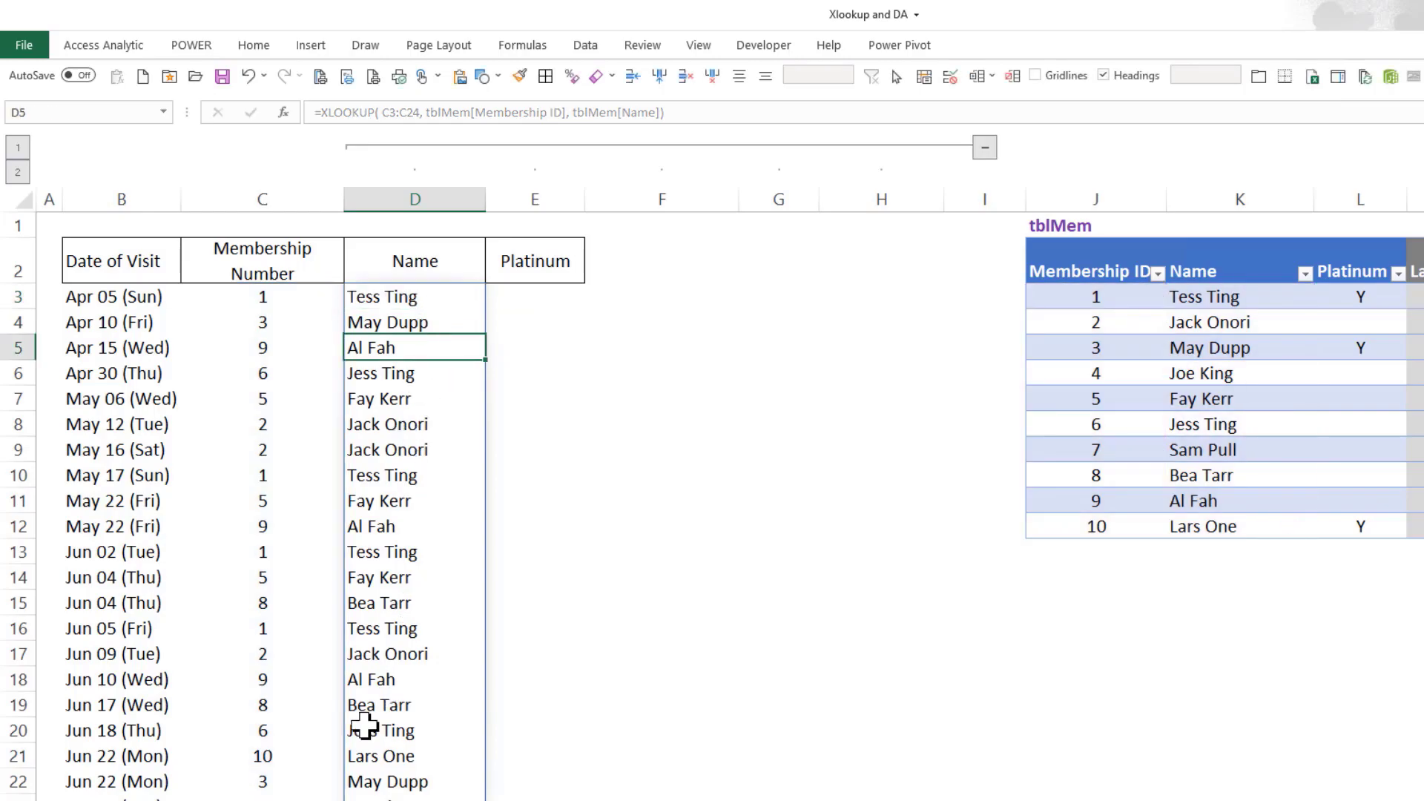
left_click(422, 545)
type("asdasd")
key("Return")
left_click(422, 544)
key("Delete")
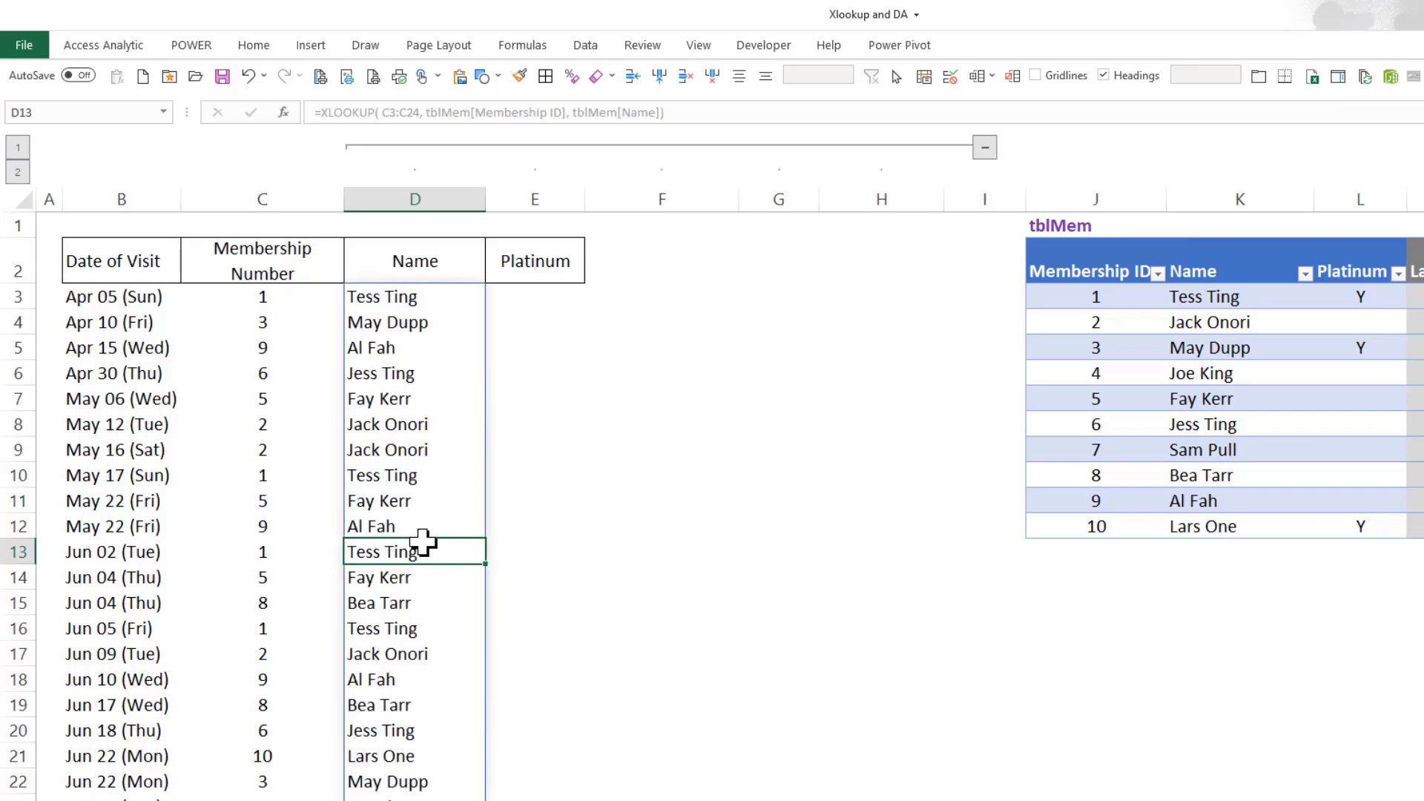
- Copy the text of D3's XLOOKUP formula into E3 with its references unchanged
left_click(411, 296)
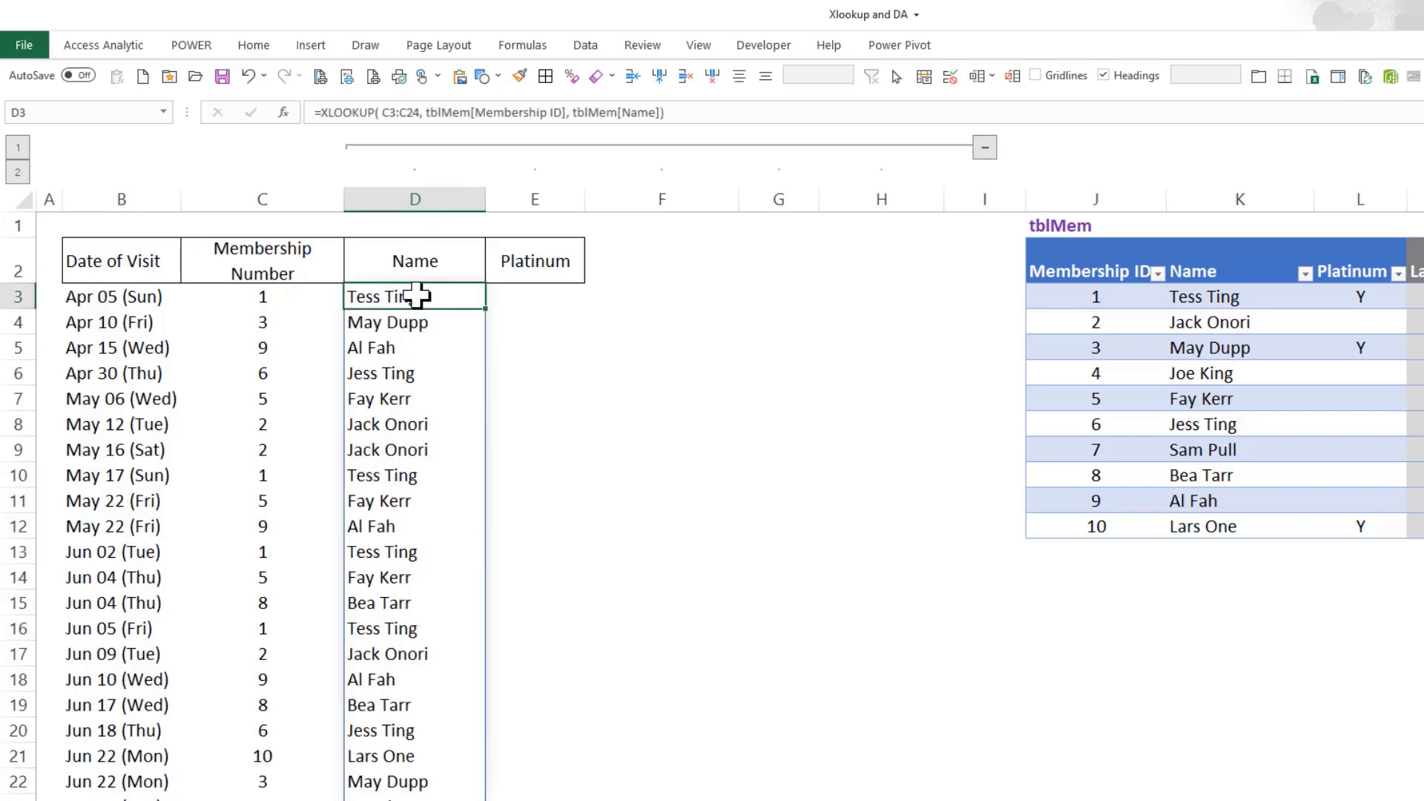
double_click(417, 295)
left_click_drag(832, 297, 673, 297)
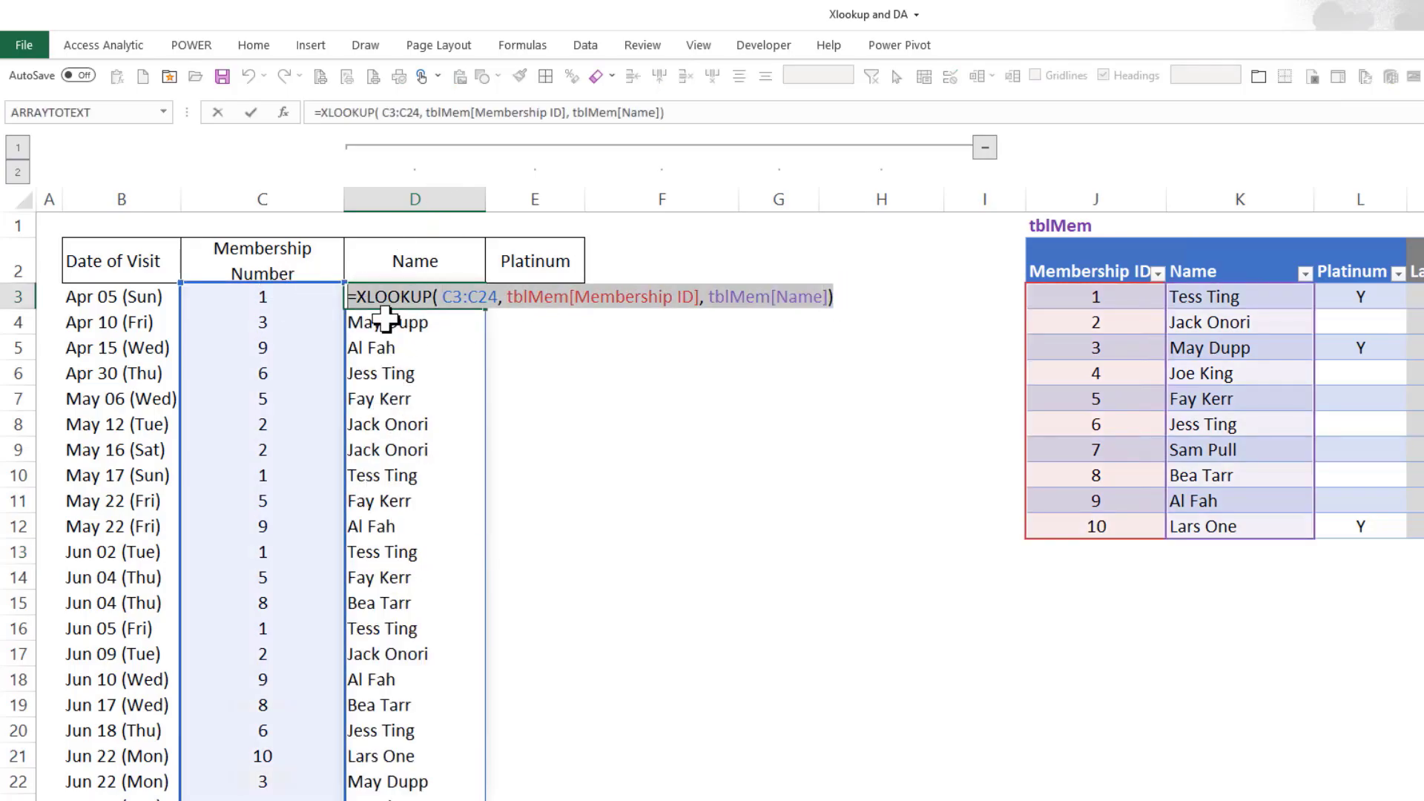
left_click(545, 297)
type("=XLOOKUP( C3:C24, tblMem[Membership ID], tblMem[Name])")
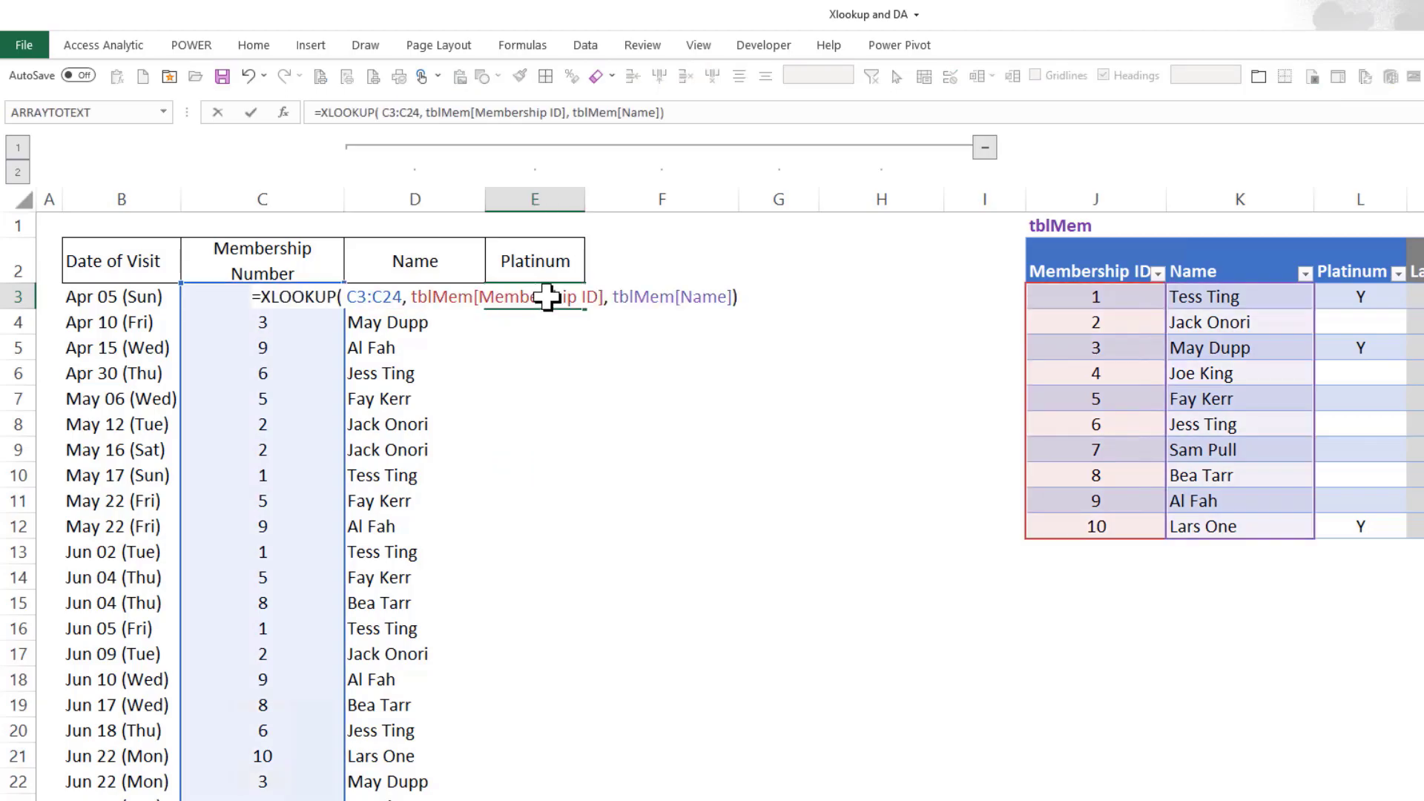
key("Return")
- Change the return array of E3's XLOOKUP to tblMem[Platinum]
double_click(578, 293)
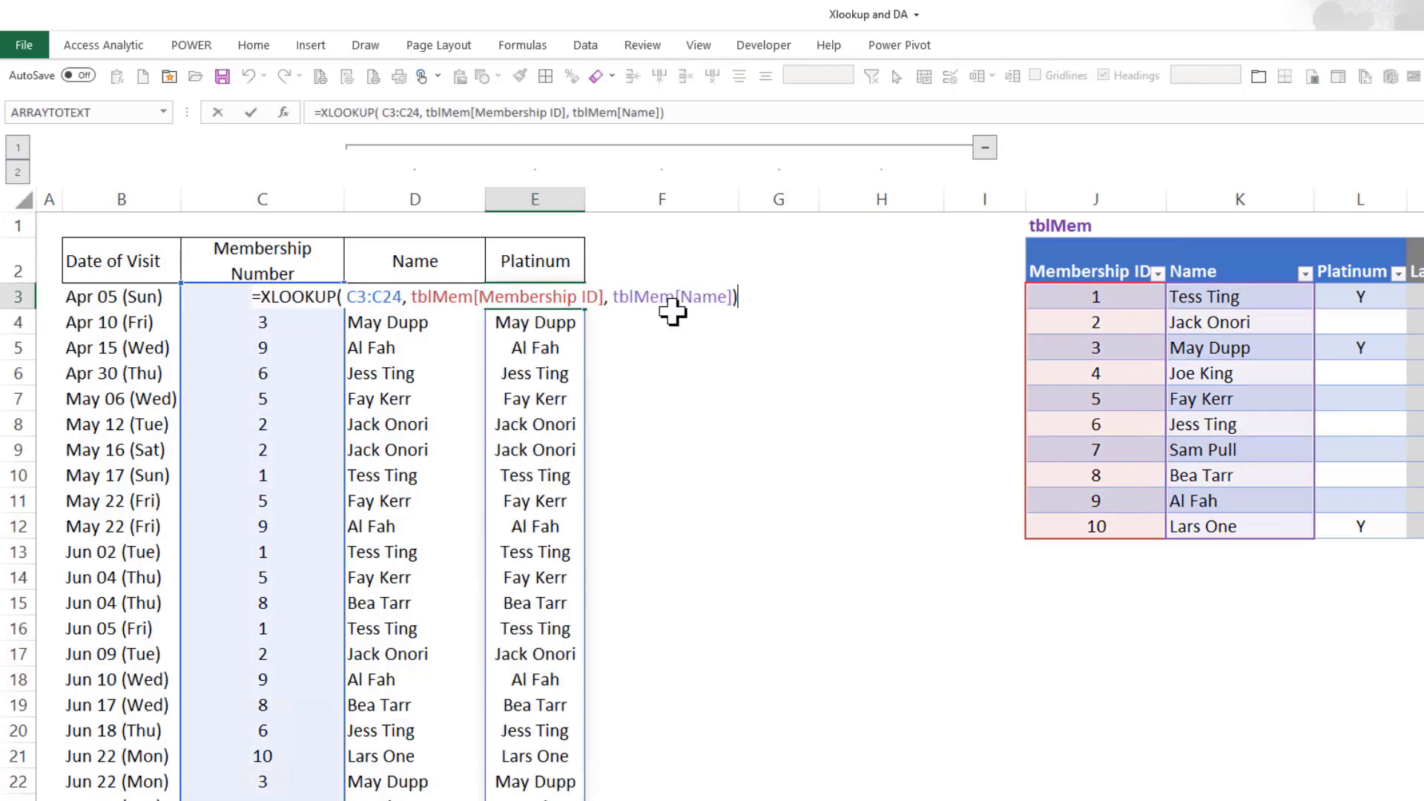
left_click_drag(680, 296, 692, 296)
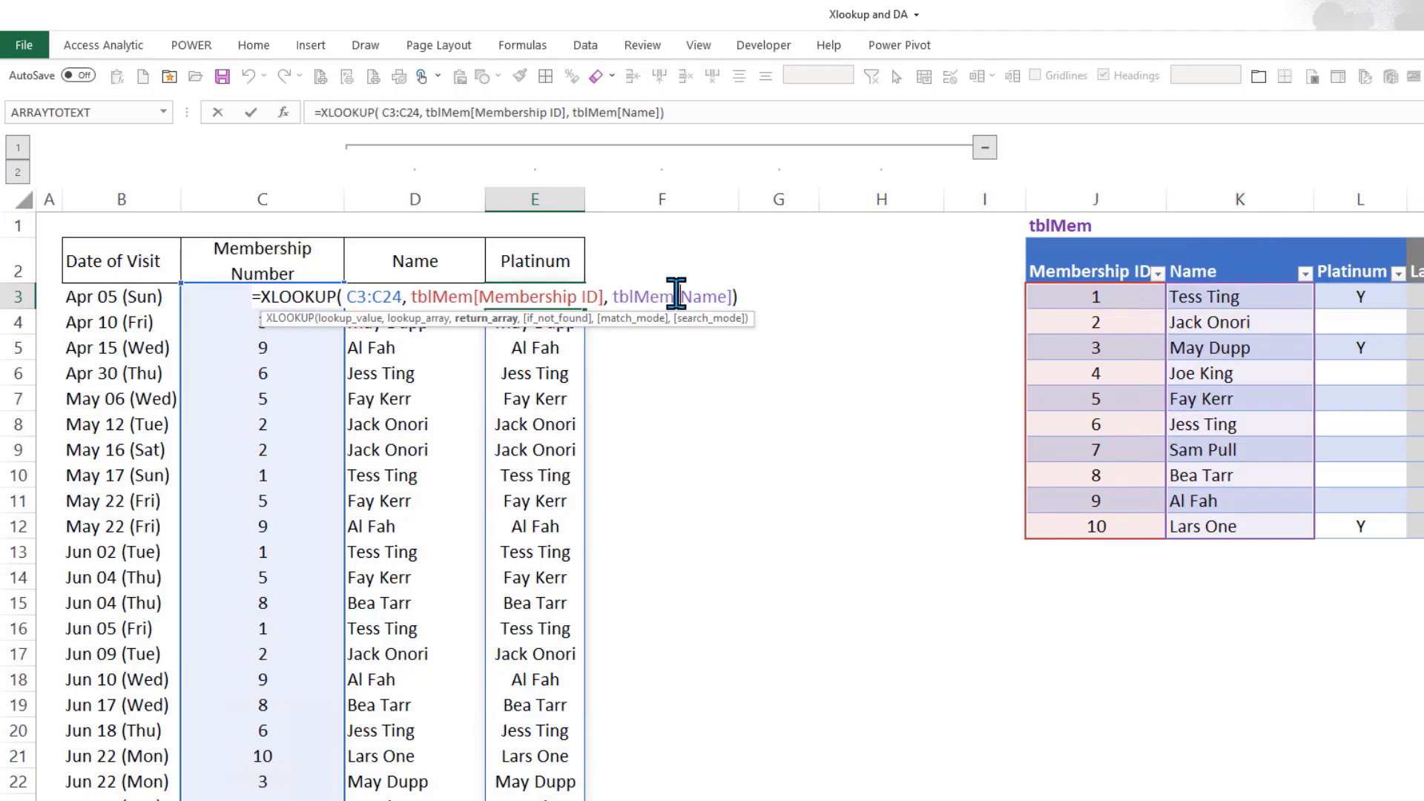
type("pl")
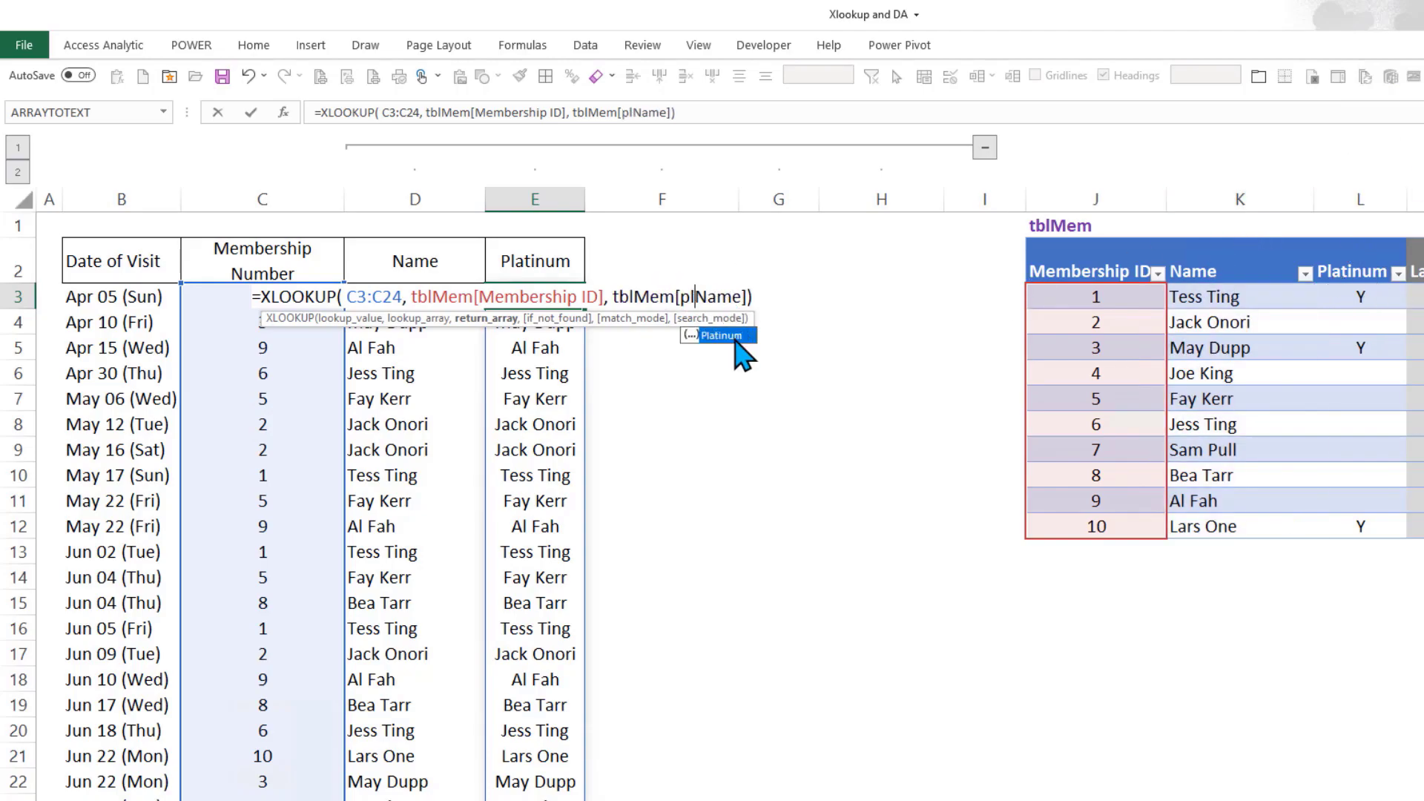
double_click(737, 339)
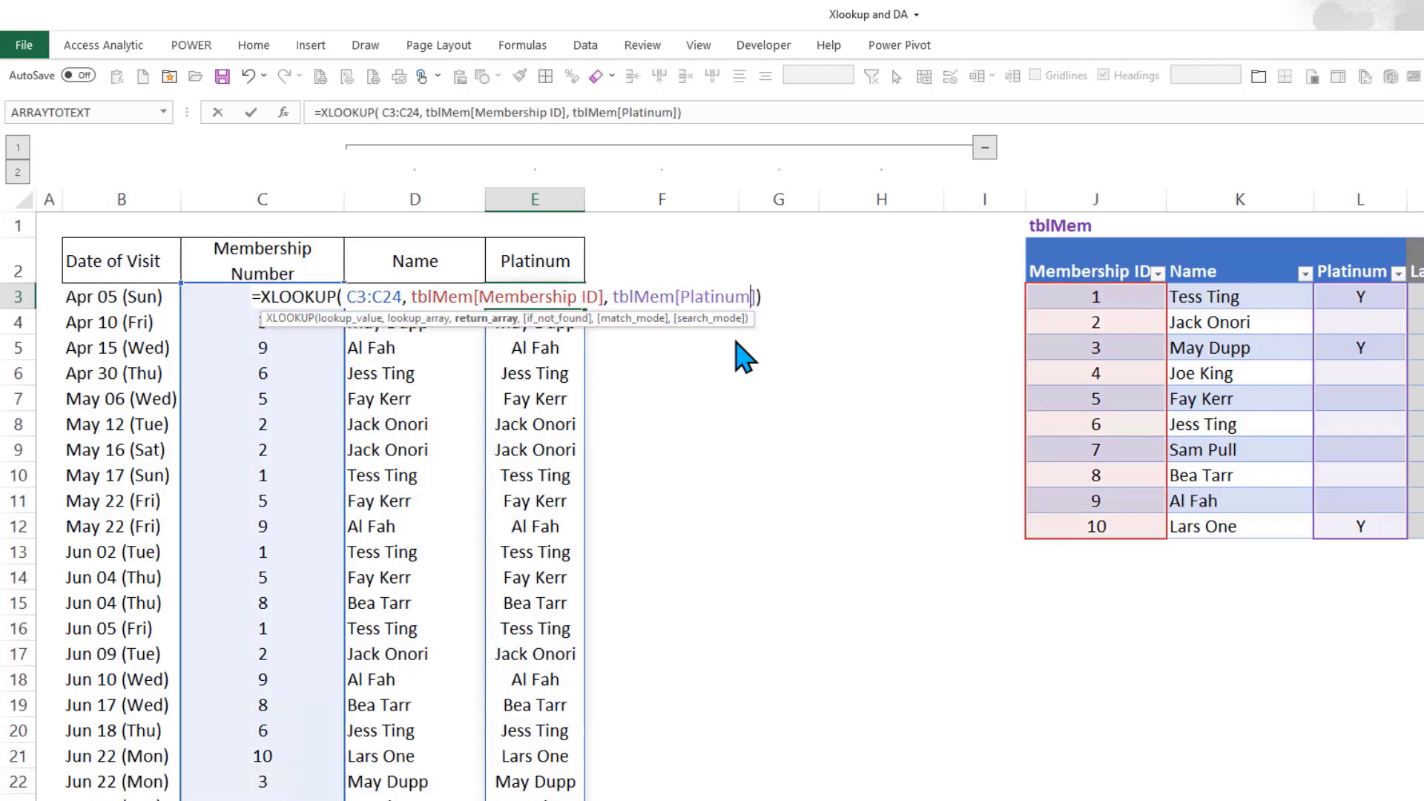
key("ctrl+Return")
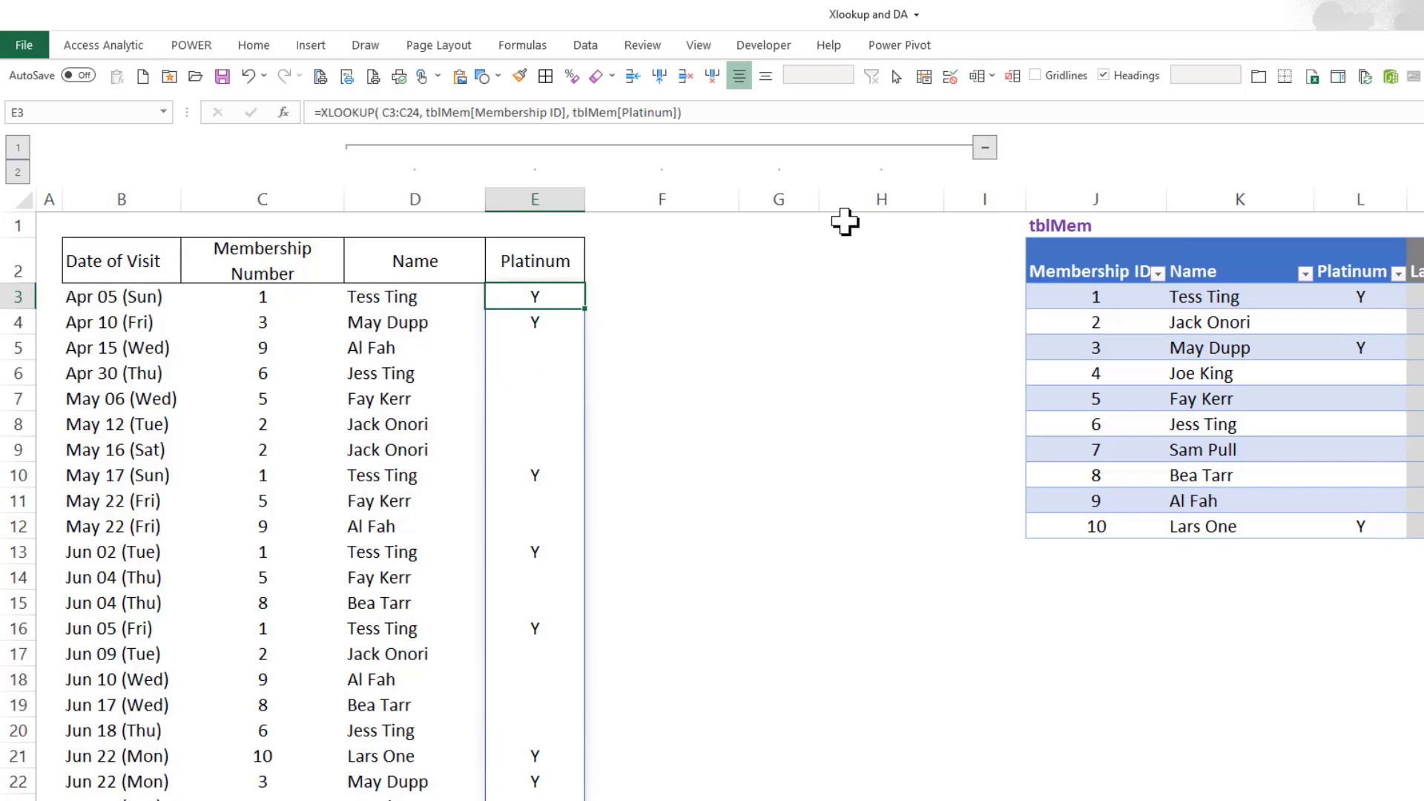
- Collapse the grouped columns D to H and select the first Last Visit cell in tblMem, M3
left_click(985, 148)
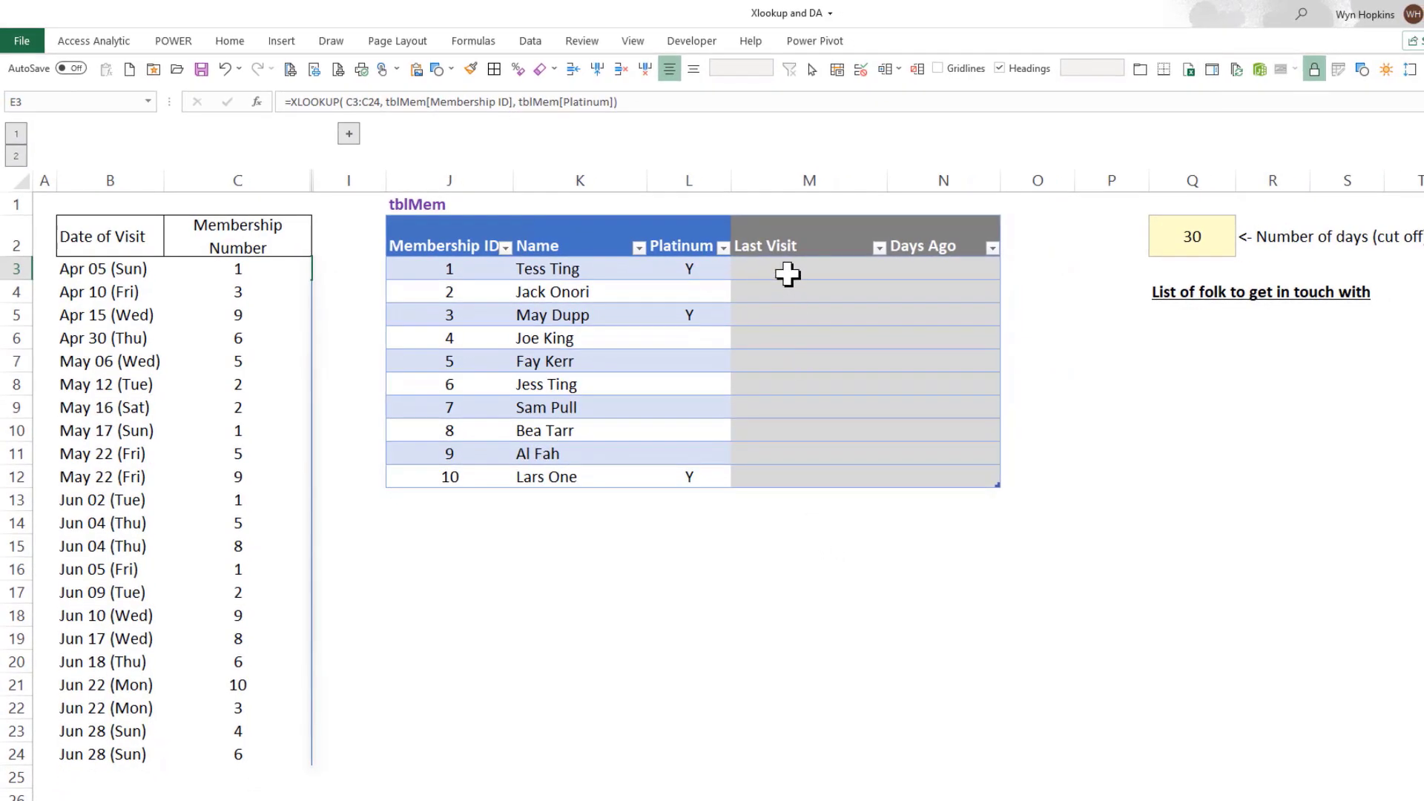
left_click(787, 274)
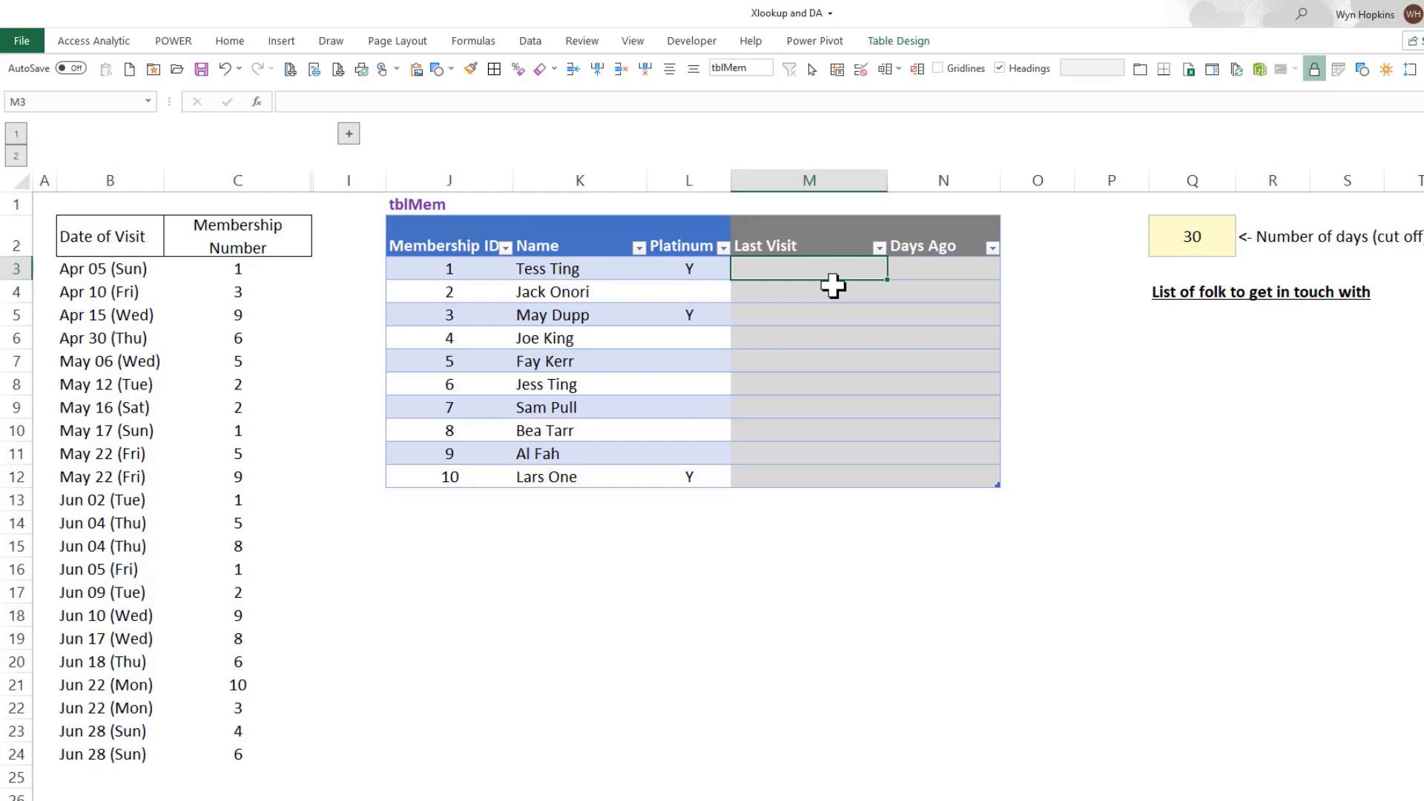
- Start an XLOOKUP in M3 that looks up the row's Membership ID in the absolute range $C$3:$C$24
left_click_drag(133, 267, 136, 728)
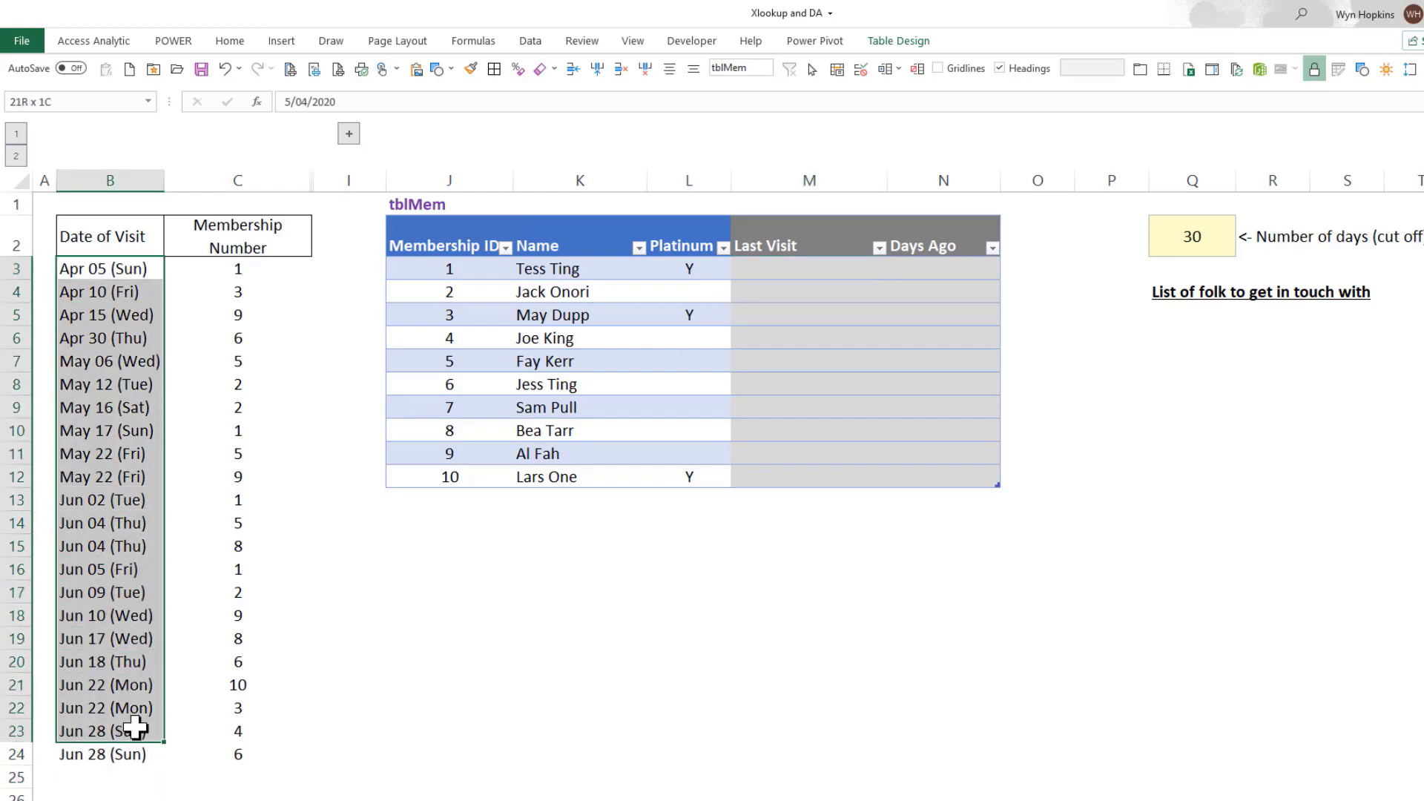
left_click(786, 267)
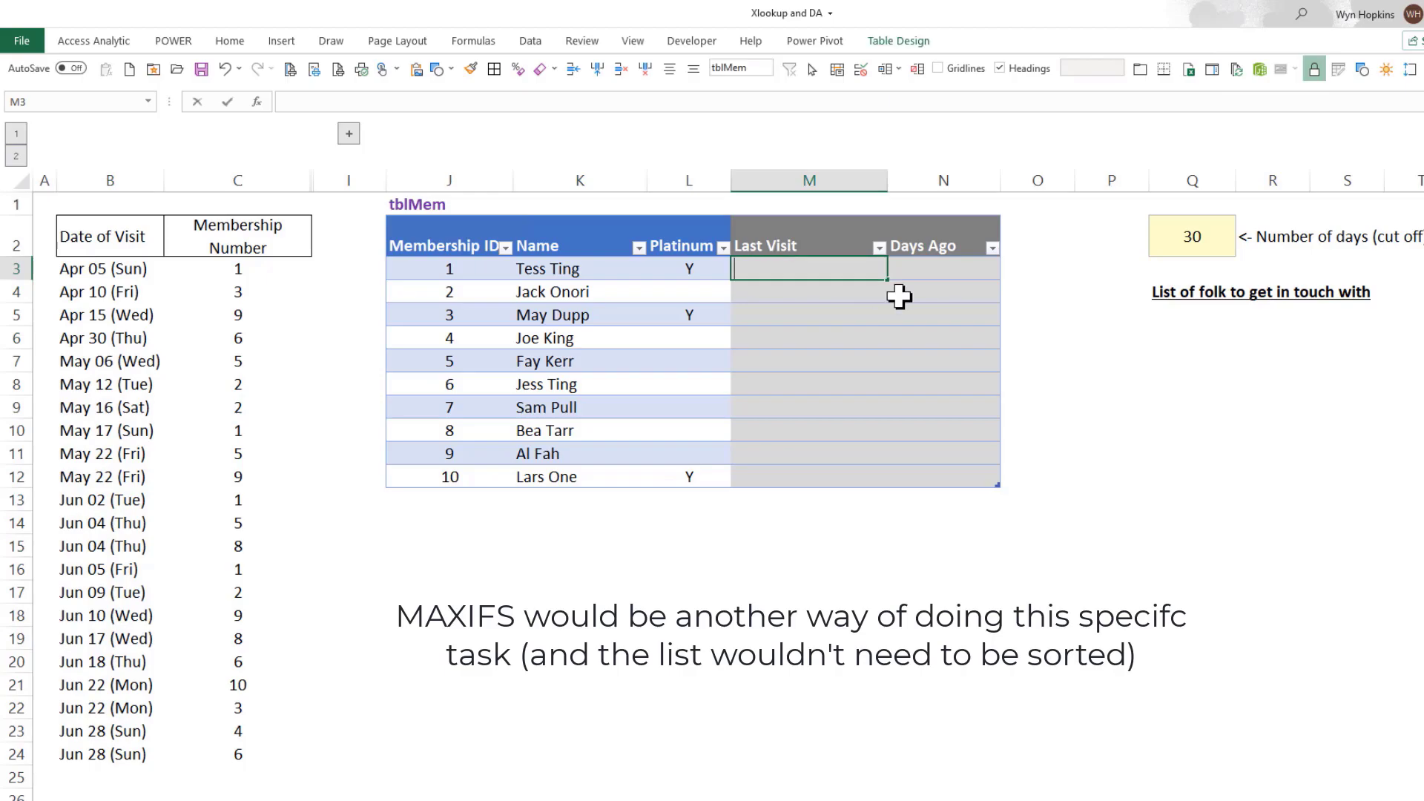
type("=xl")
key("Tab")
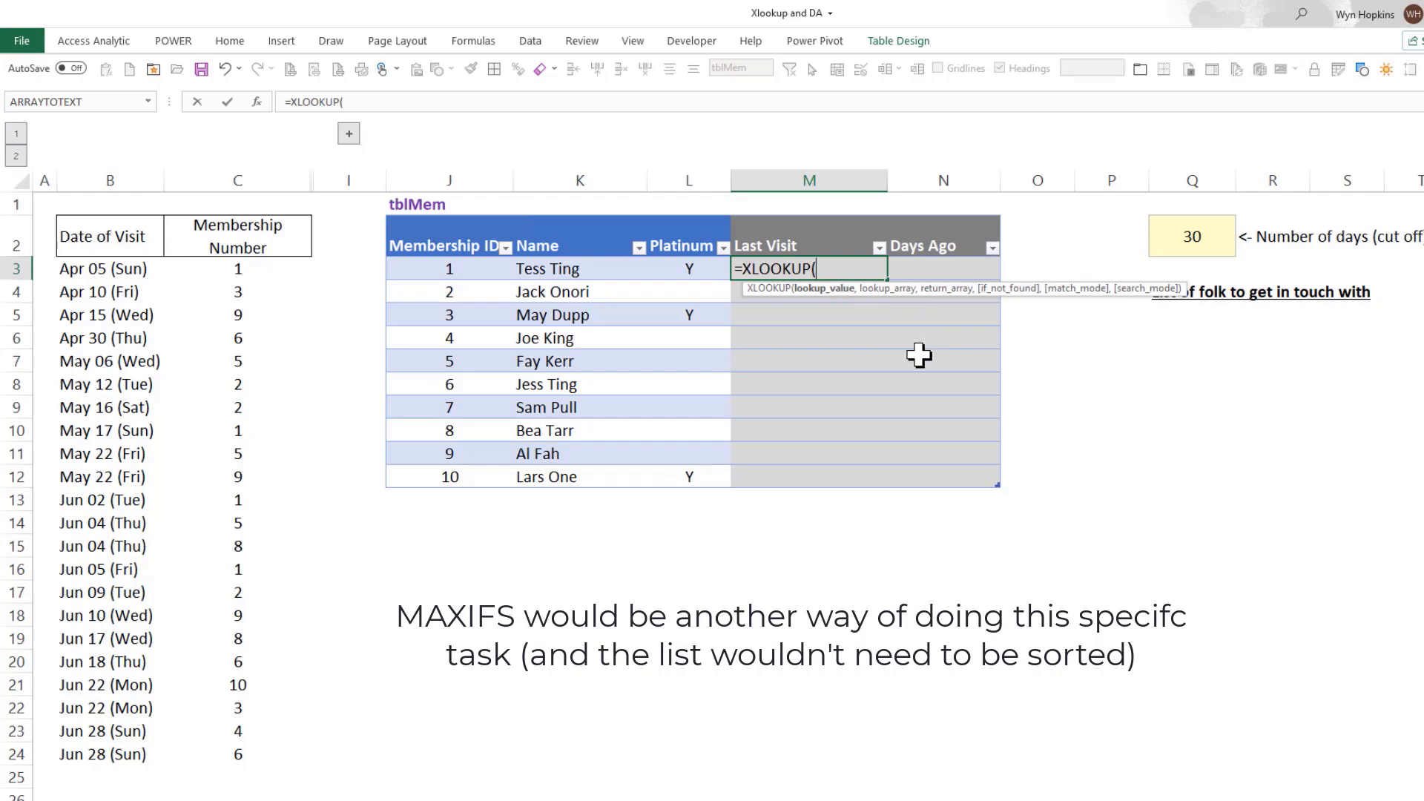
left_click(467, 278)
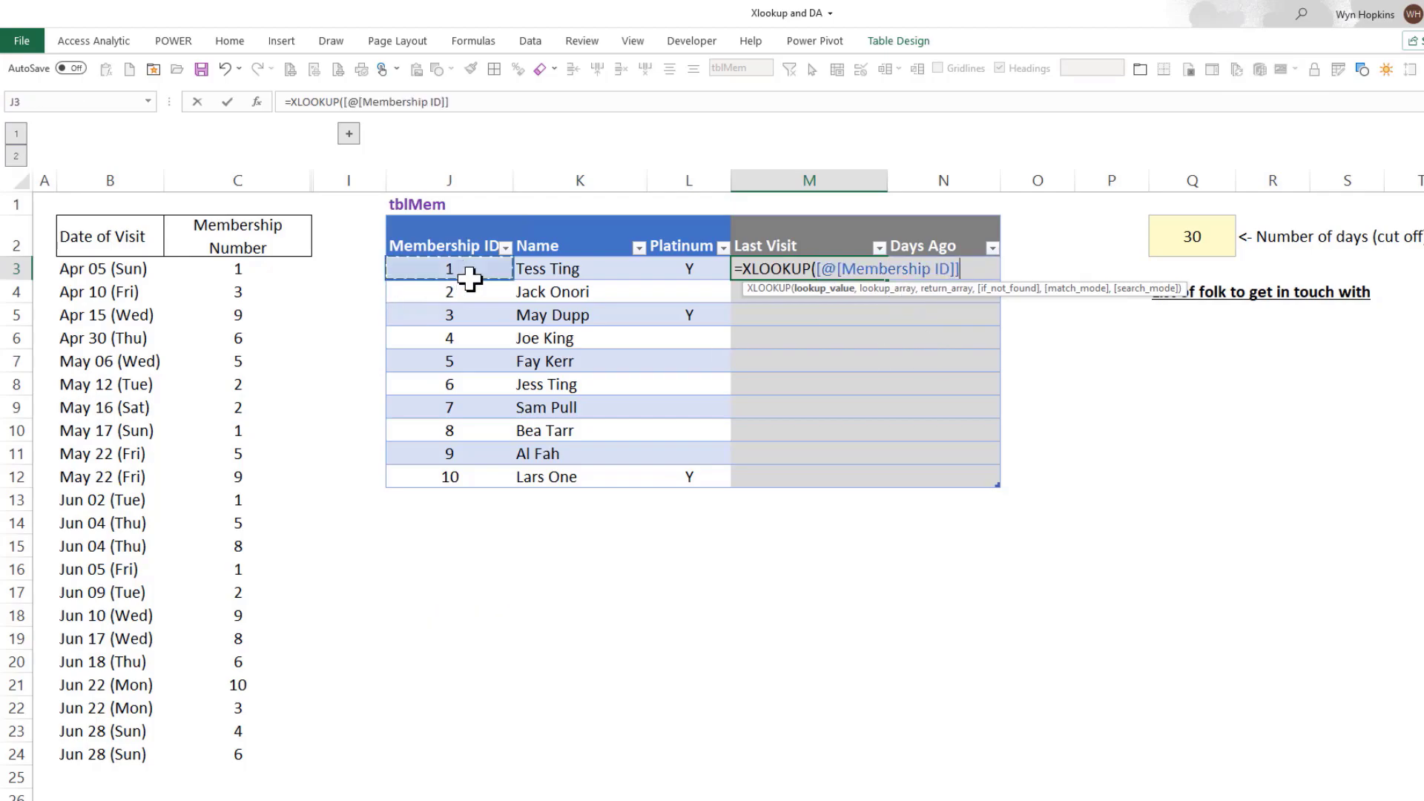
type(",")
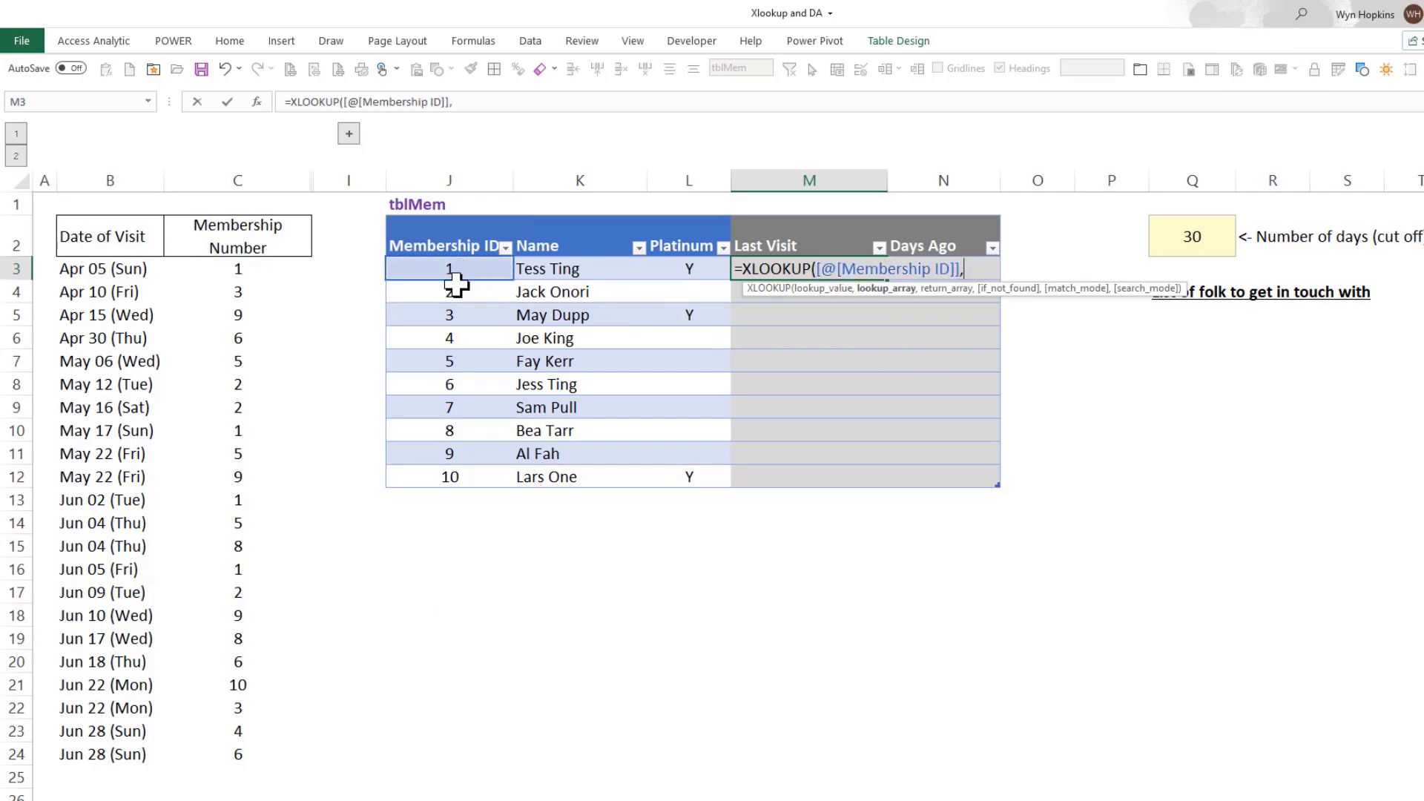
left_click_drag(256, 273, 290, 754)
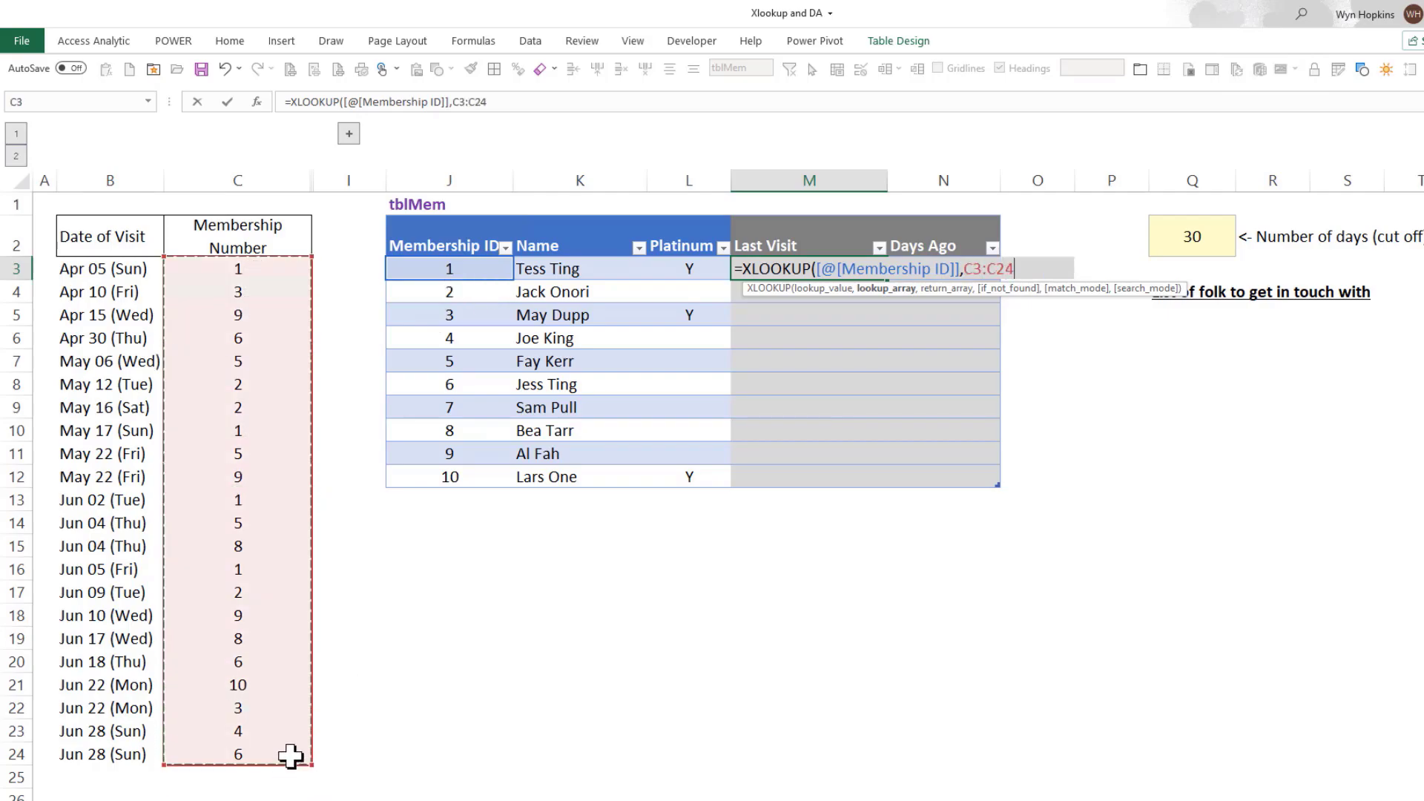
key("F4")
- Complete M3's XLOOKUP with return array $B$3:$B$24, "Never" if not found, default match mode, and search mode -1 (last-to-first)
type(",")
left_click_drag(84, 261, 107, 755)
key("F4")
type(",  $B$3:$B$24,\"Never")
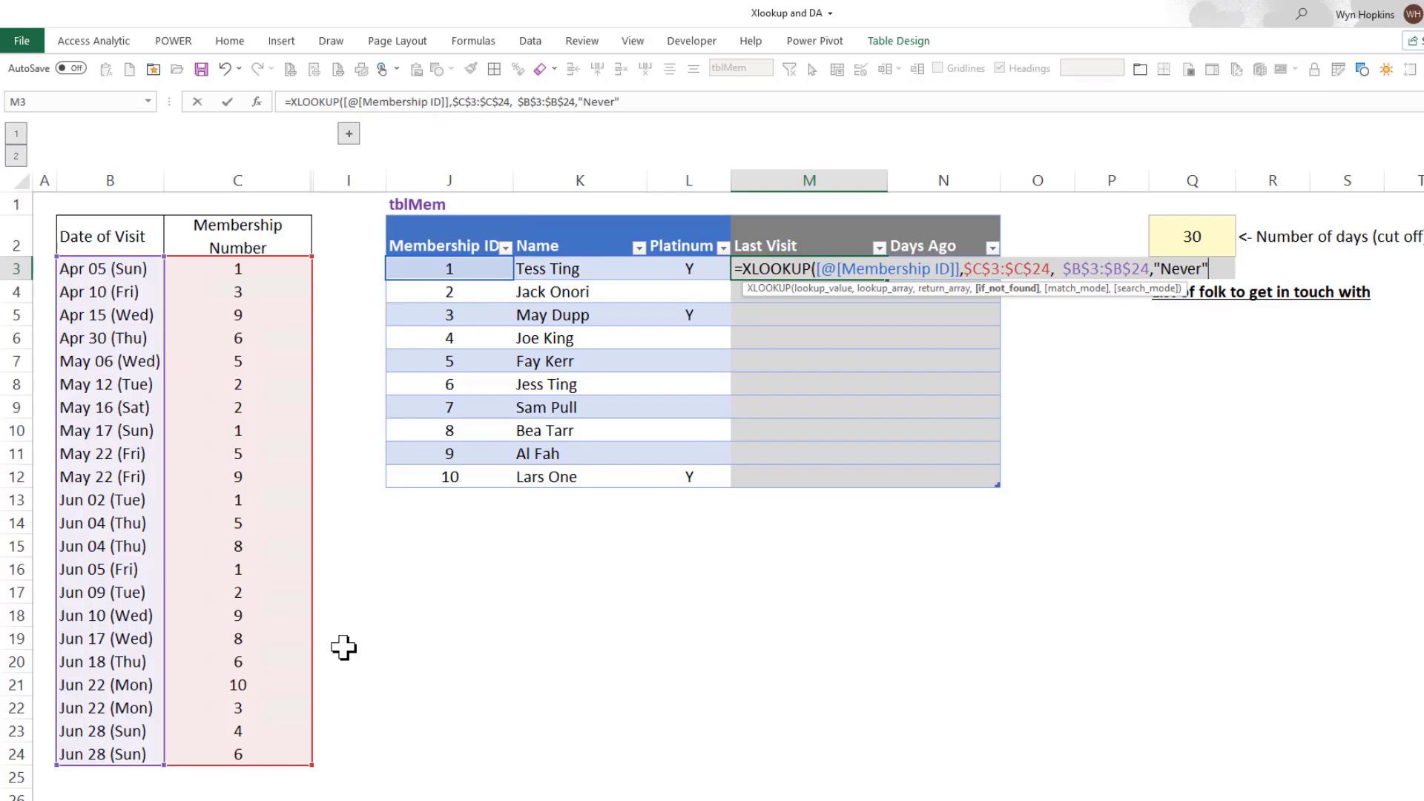
type(",,")
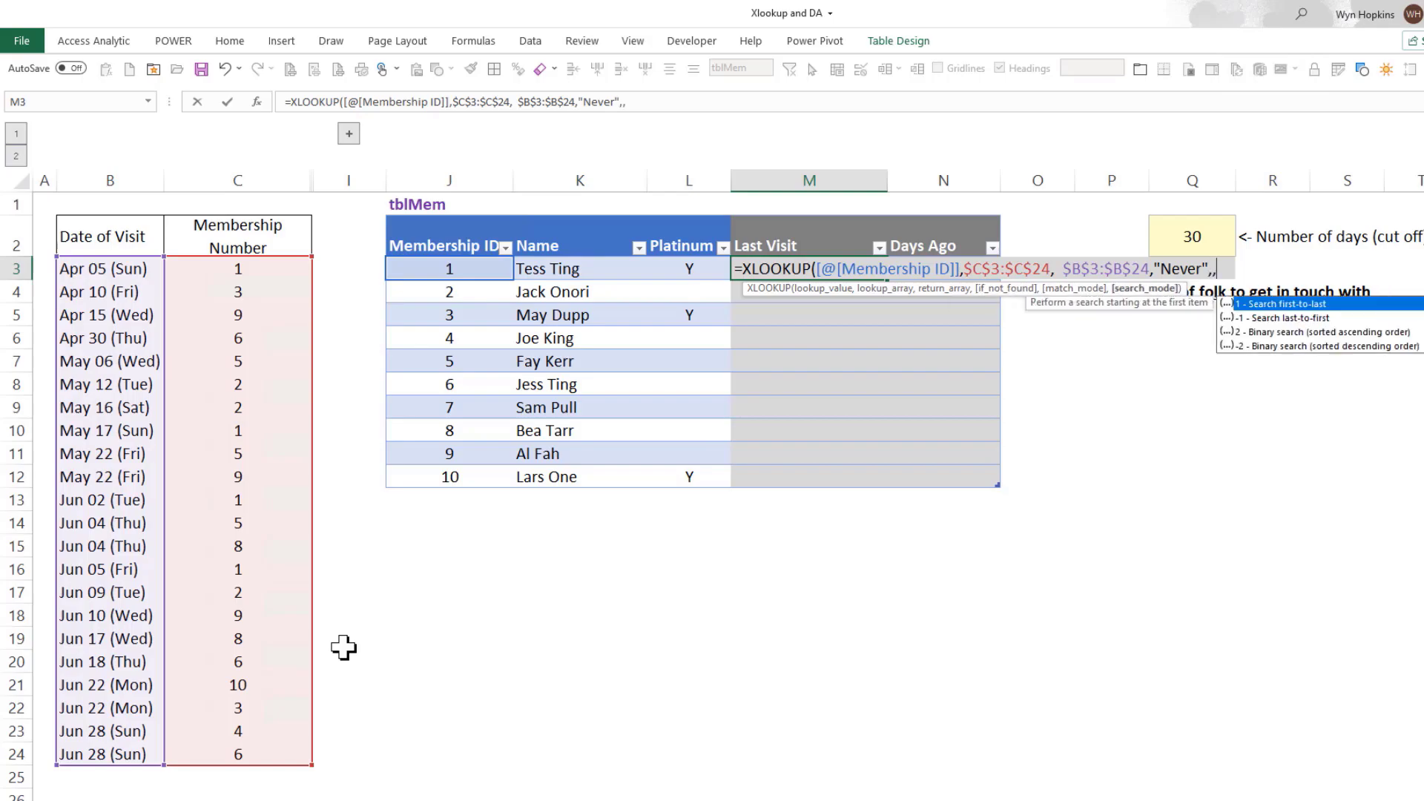
left_click(1298, 319)
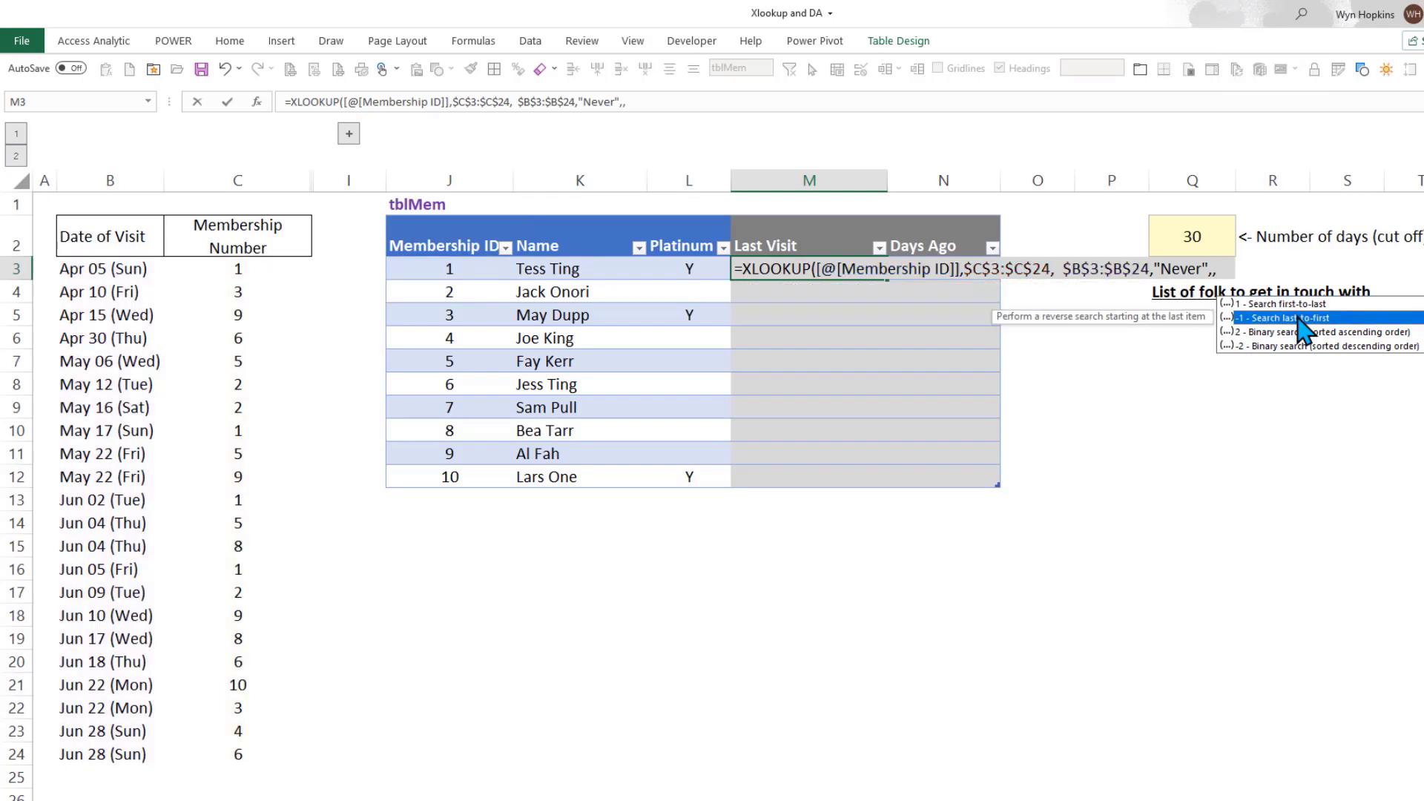
double_click(1298, 319)
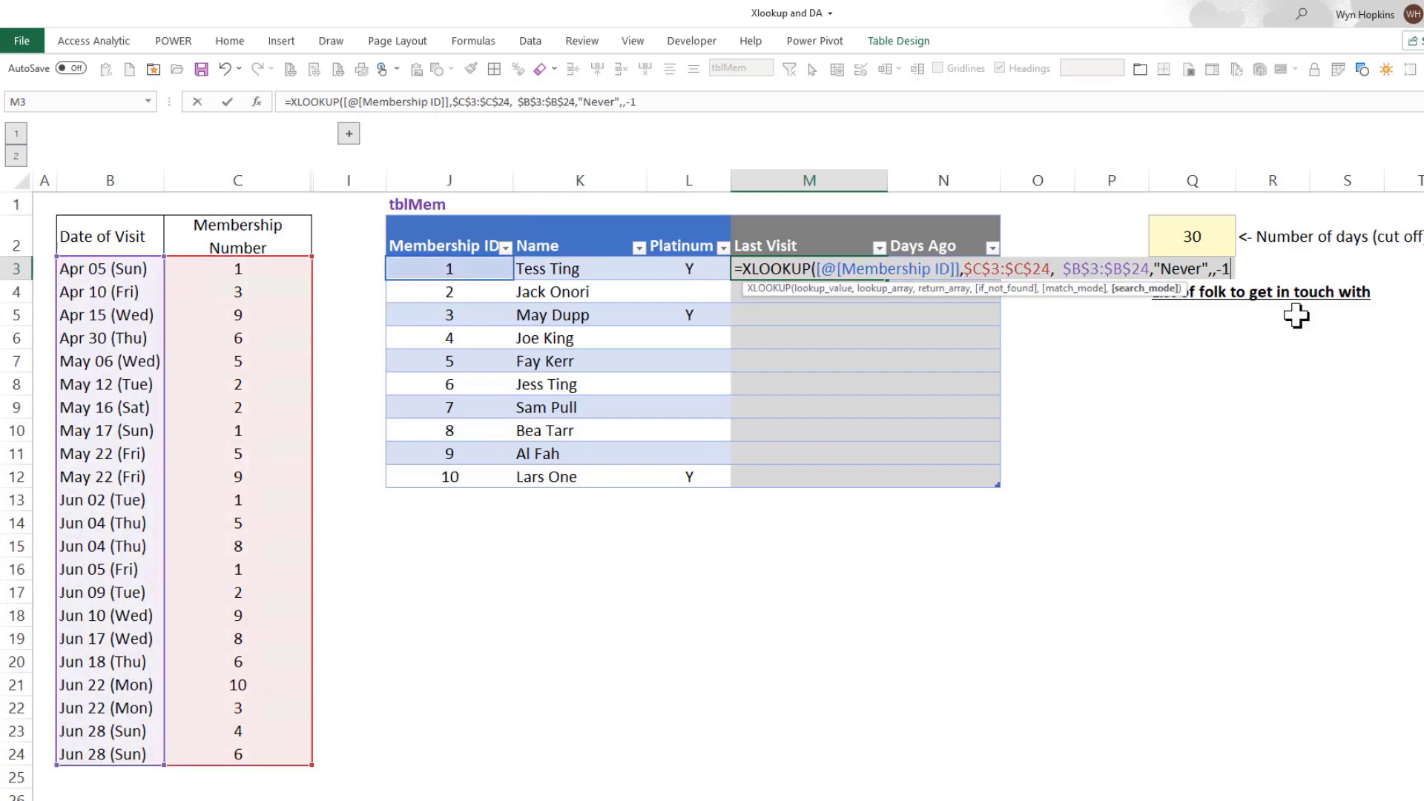
type(")")
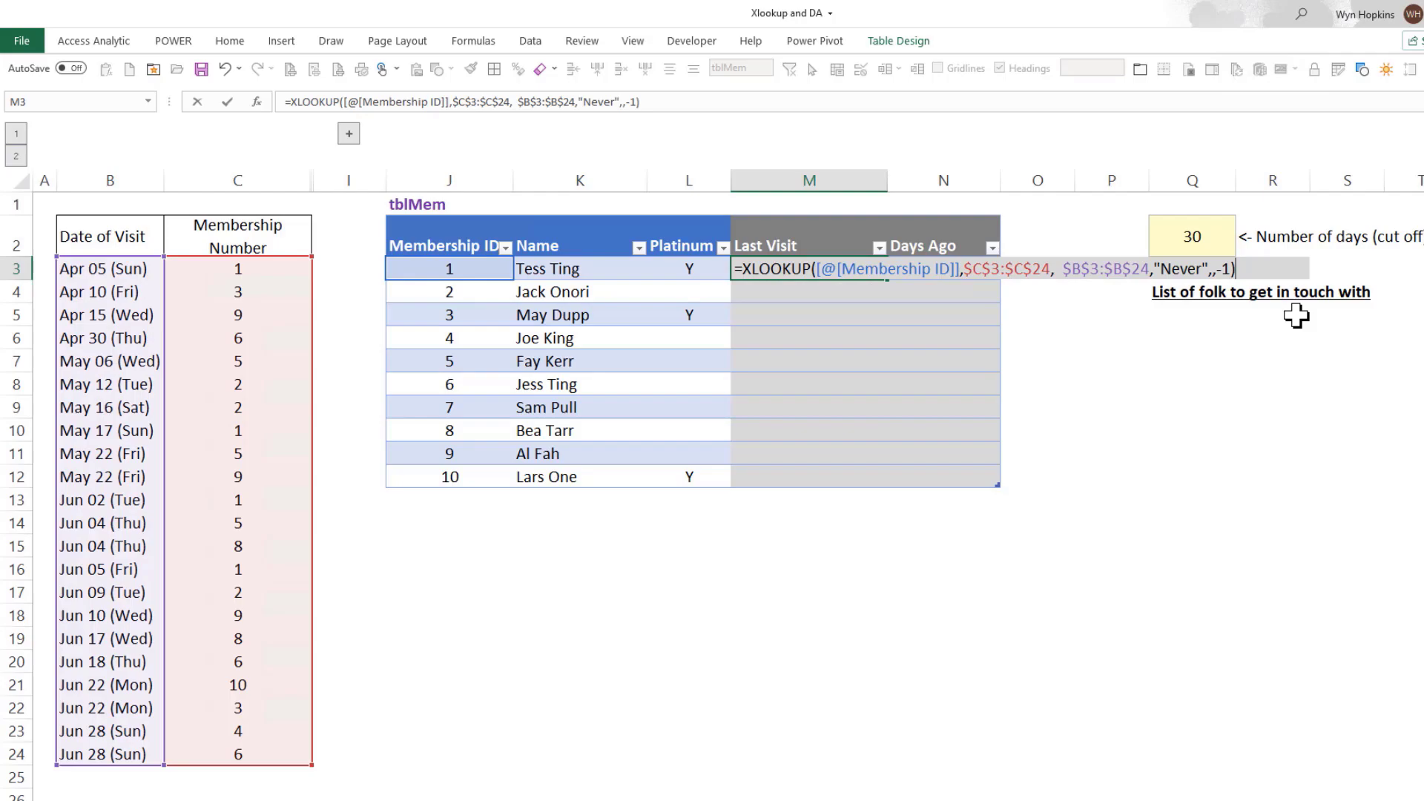
key("Return")
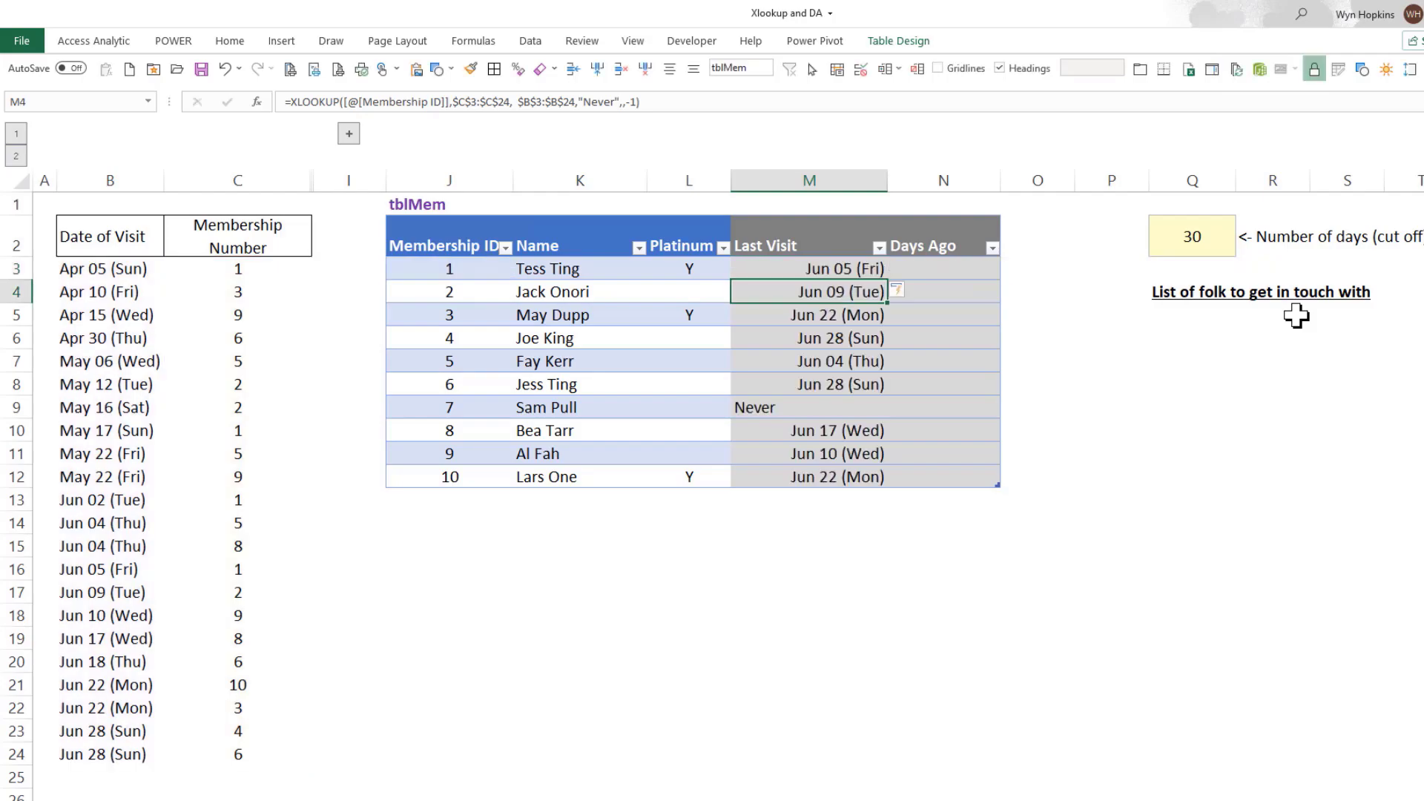
- Fill the Days Ago column with =TODAY()-[@[Last Visit]], entered in N3
left_click(944, 273)
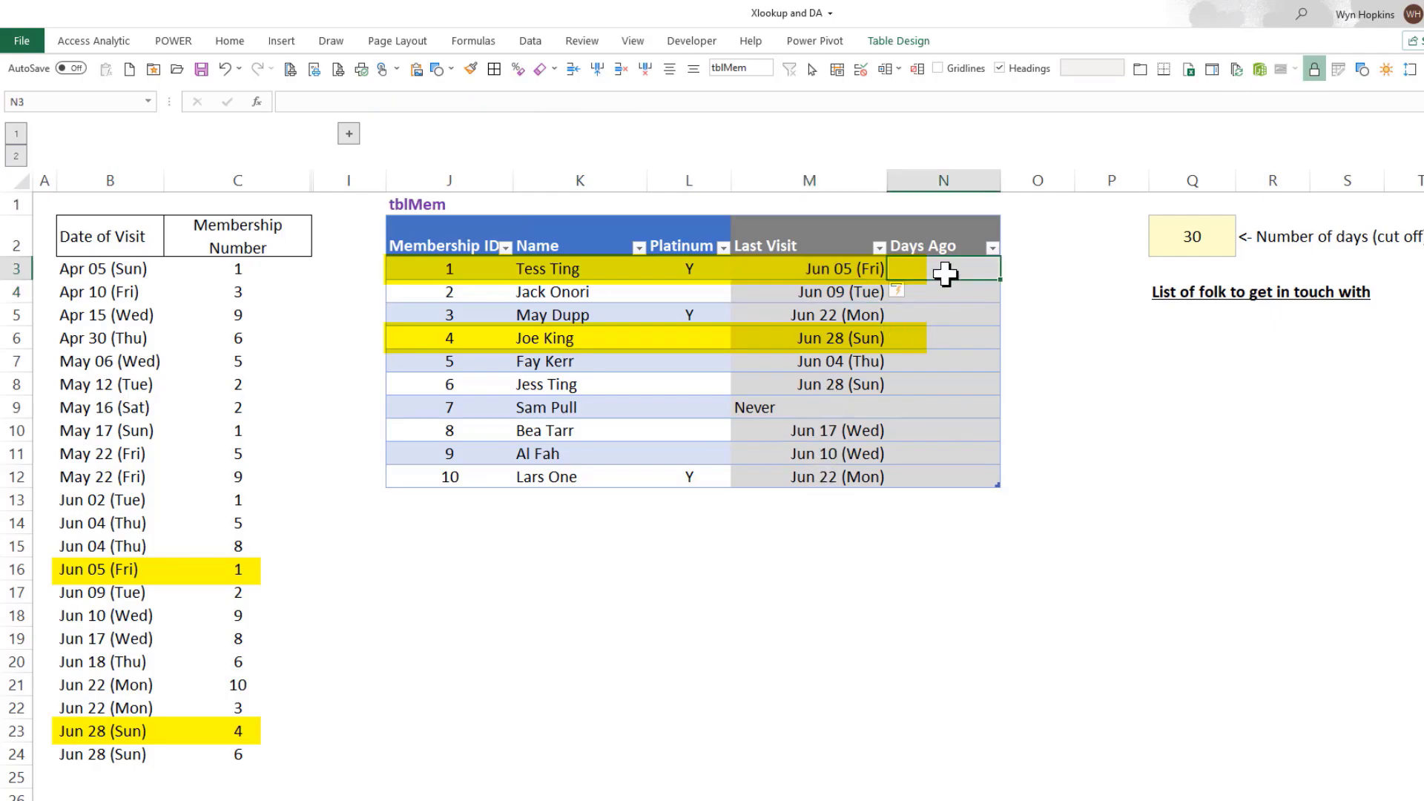
type("=today")
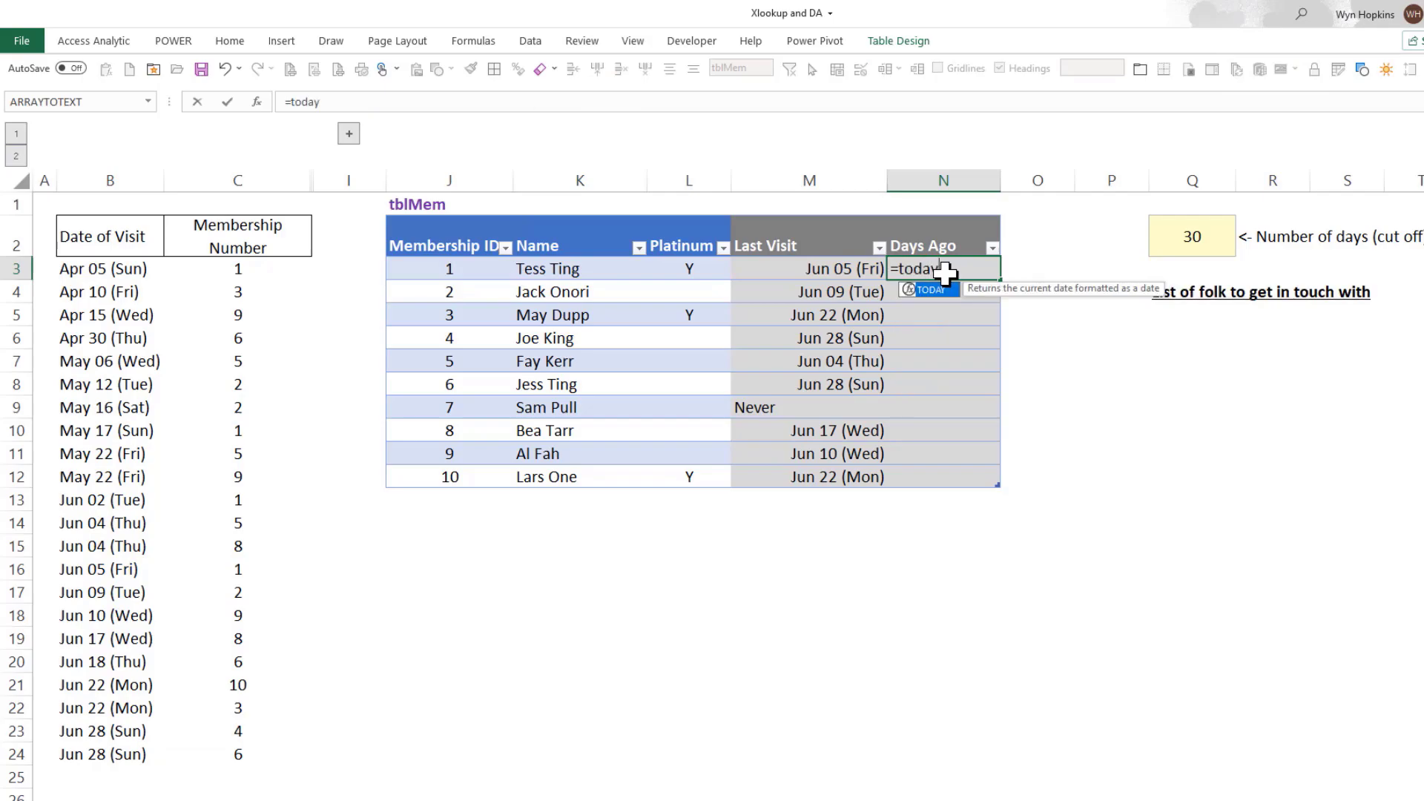
key("Tab")
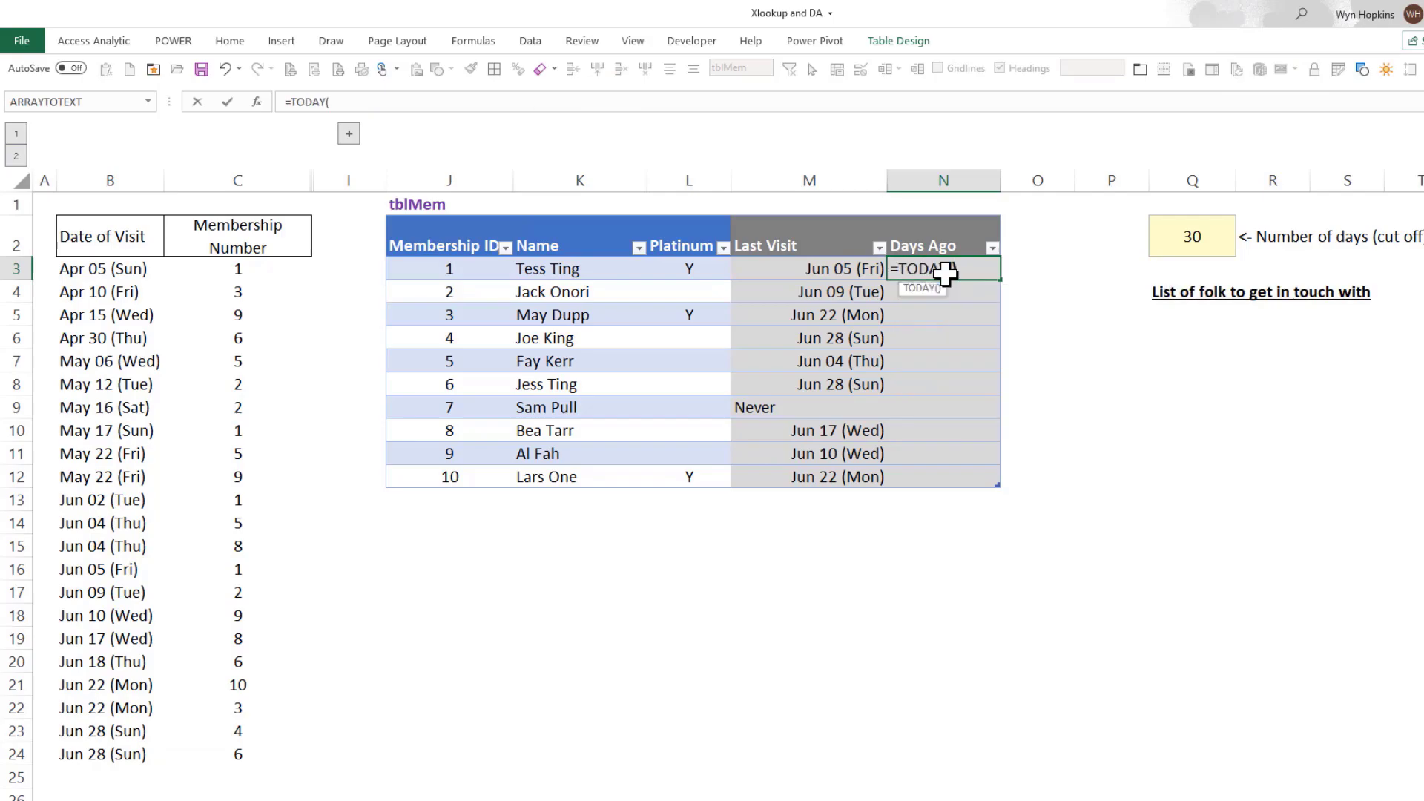
type(")-")
left_click(831, 273)
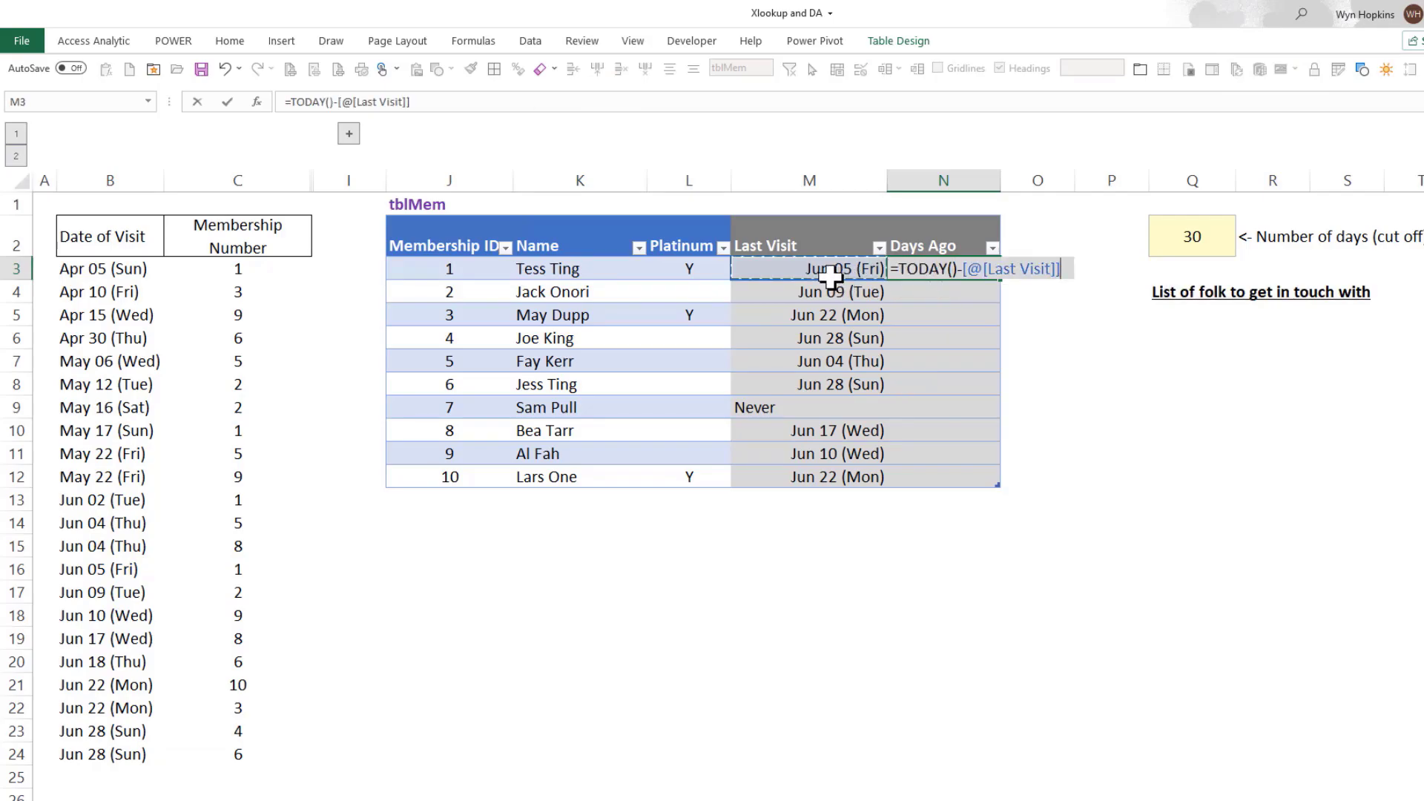
key("ctrl+Return")
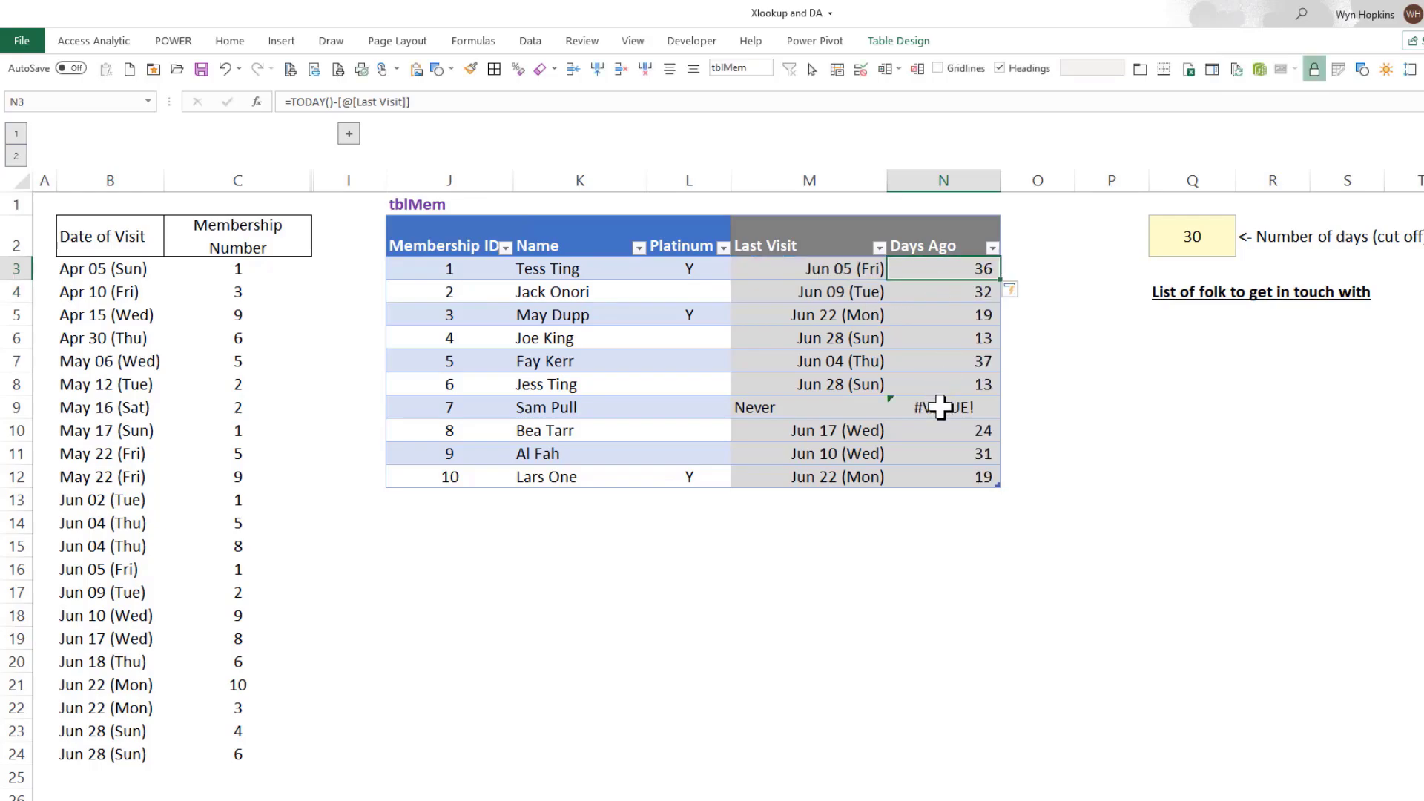
- Wrap the Days Ago formula as =IF([@[Last Visit]]="Never","", TODAY()-[@[Last Visit]] ), editing it in N9
left_click(927, 407)
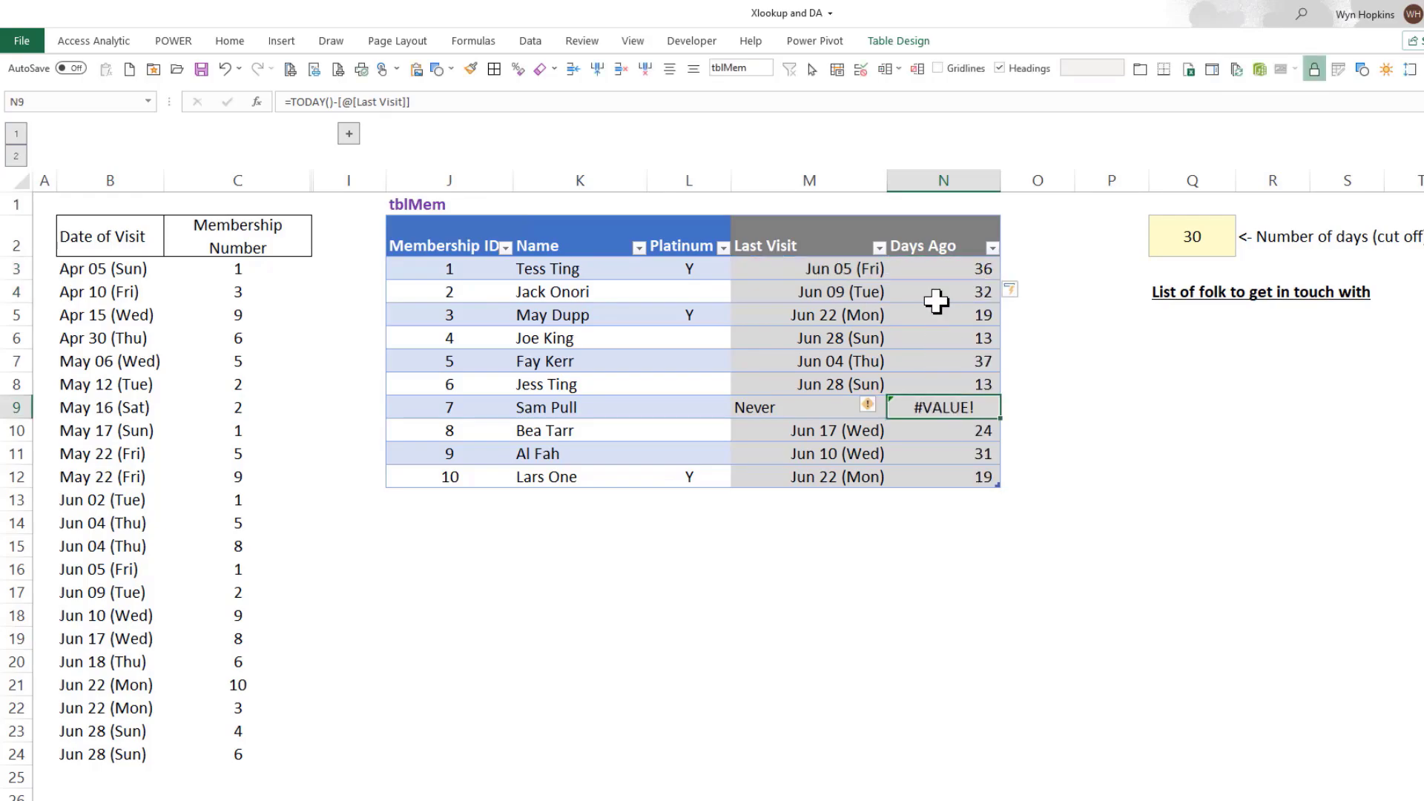
double_click(922, 407)
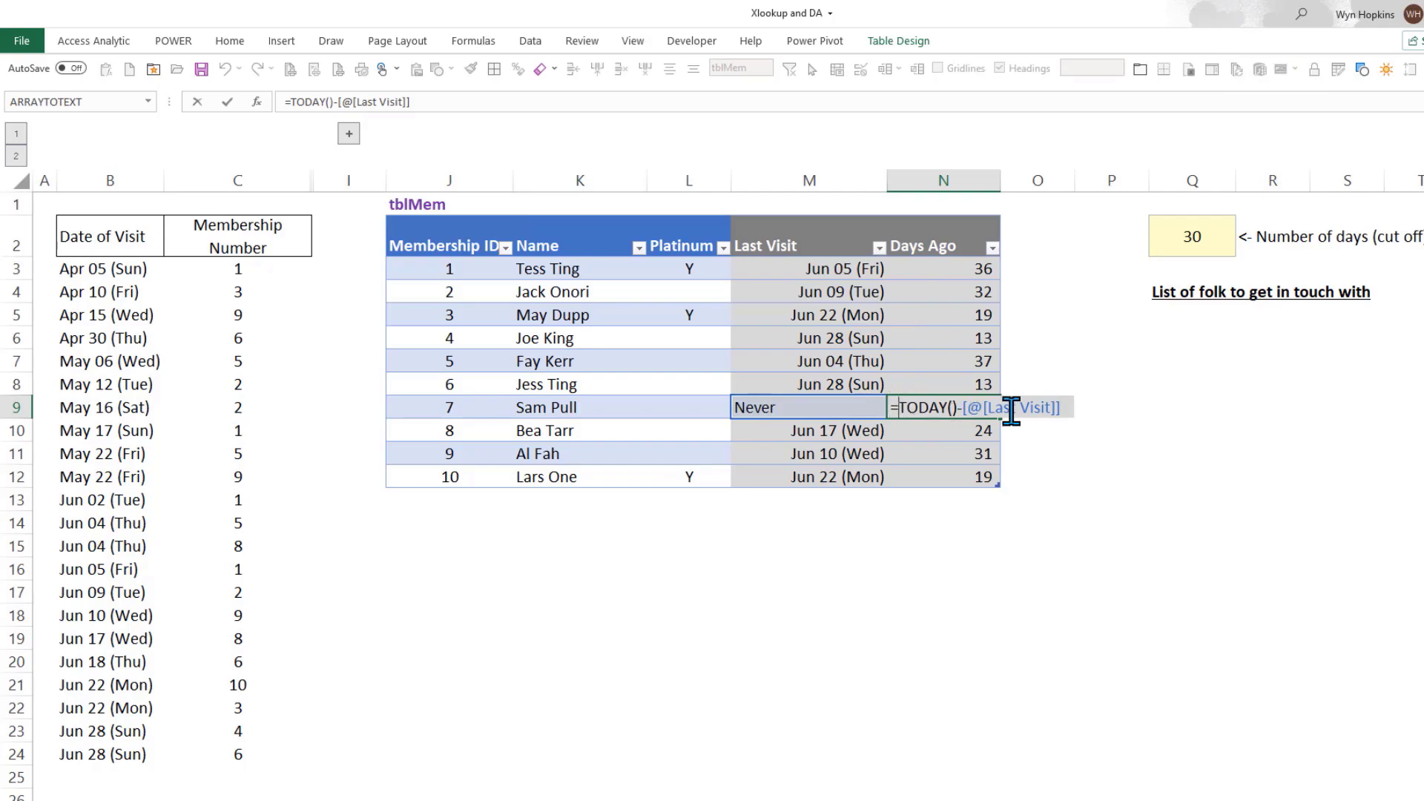
type("if(")
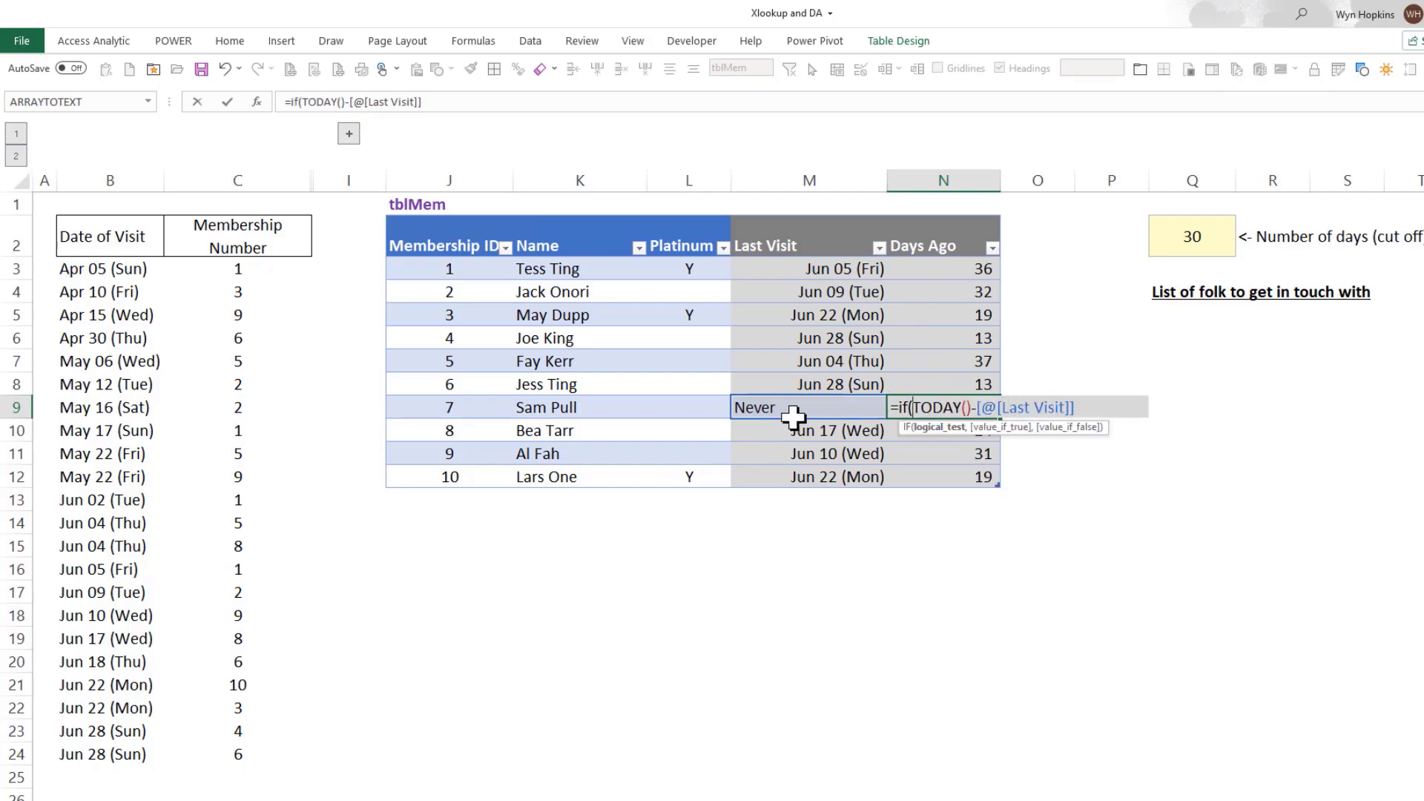
left_click(795, 407)
type("=\"Never\"")
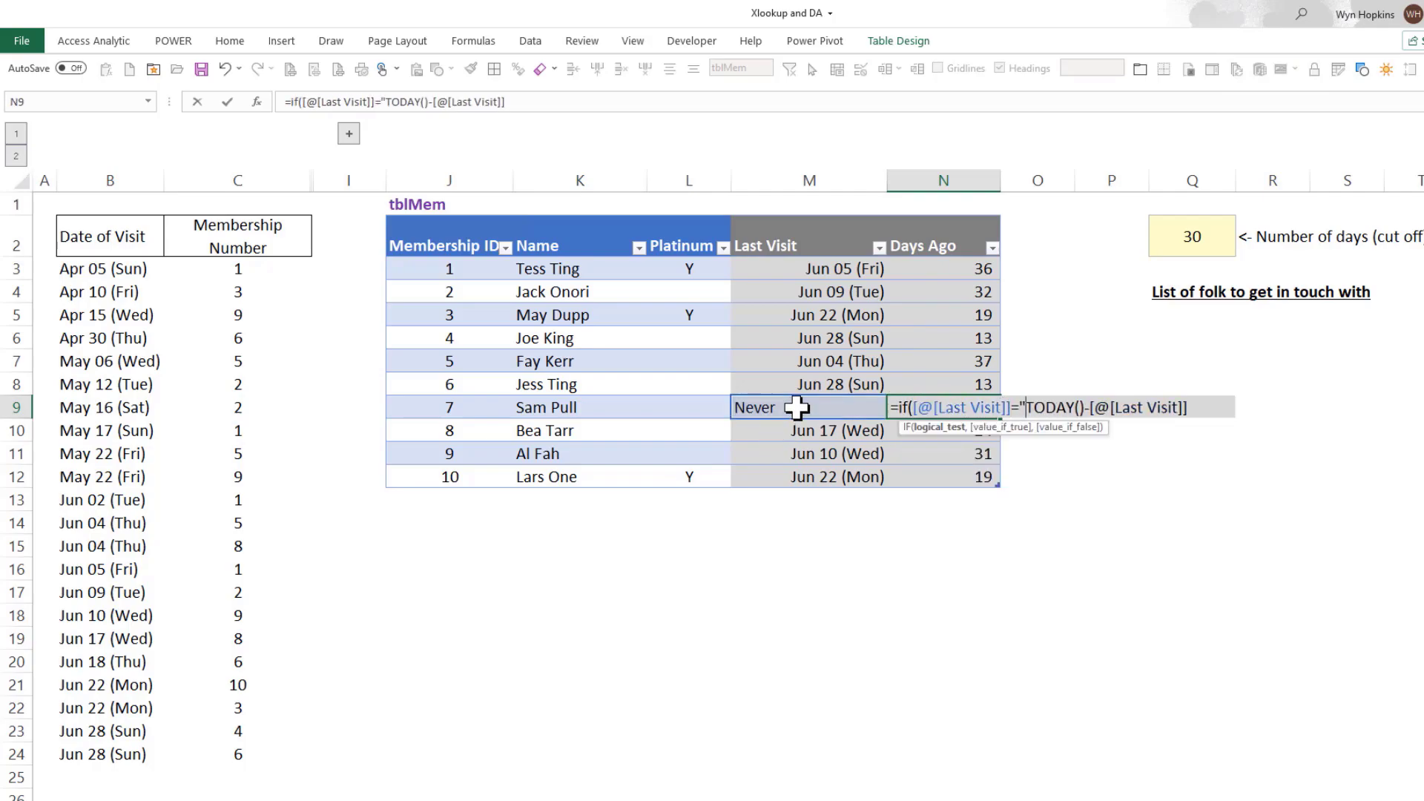
type(",\"\", ")
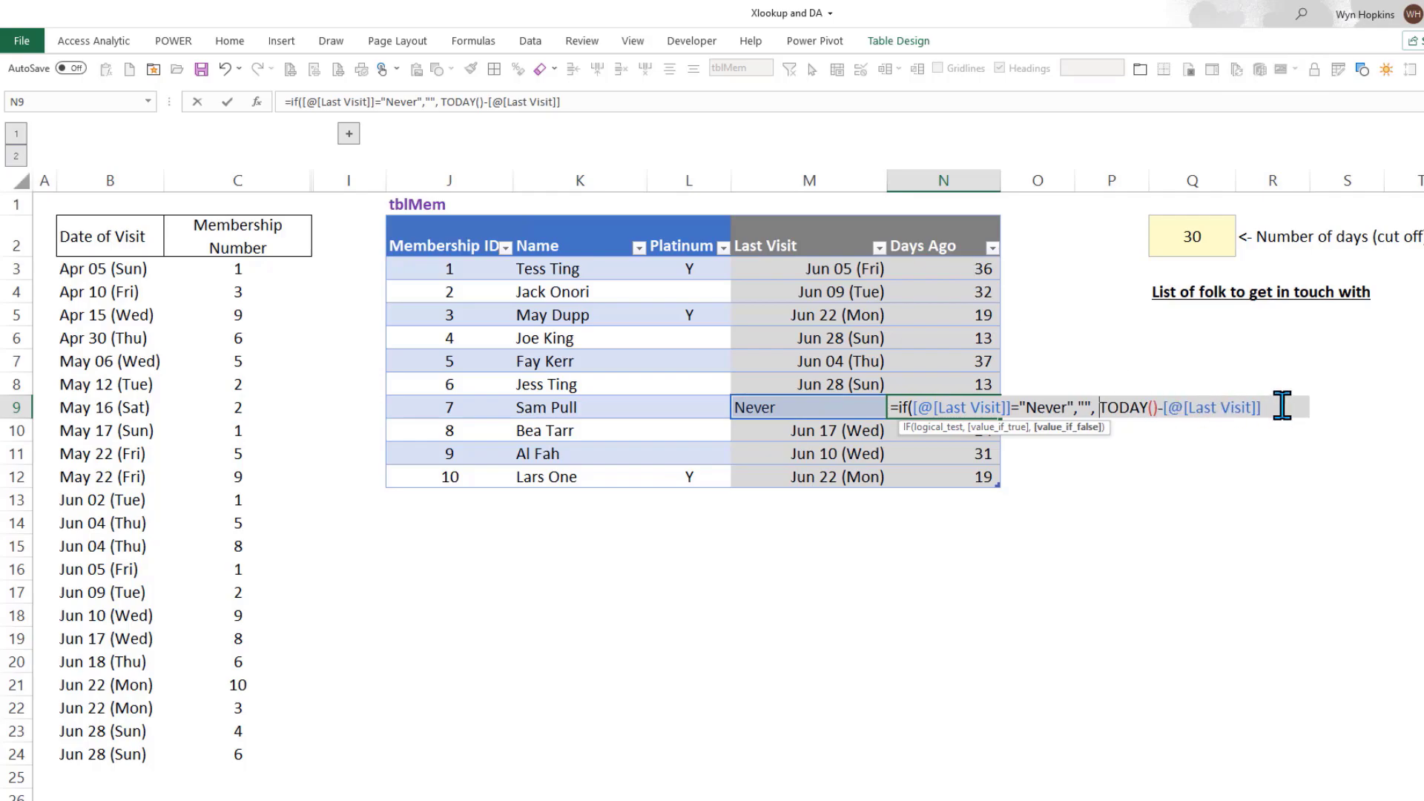
type(" )")
key("Return")
key("Up")
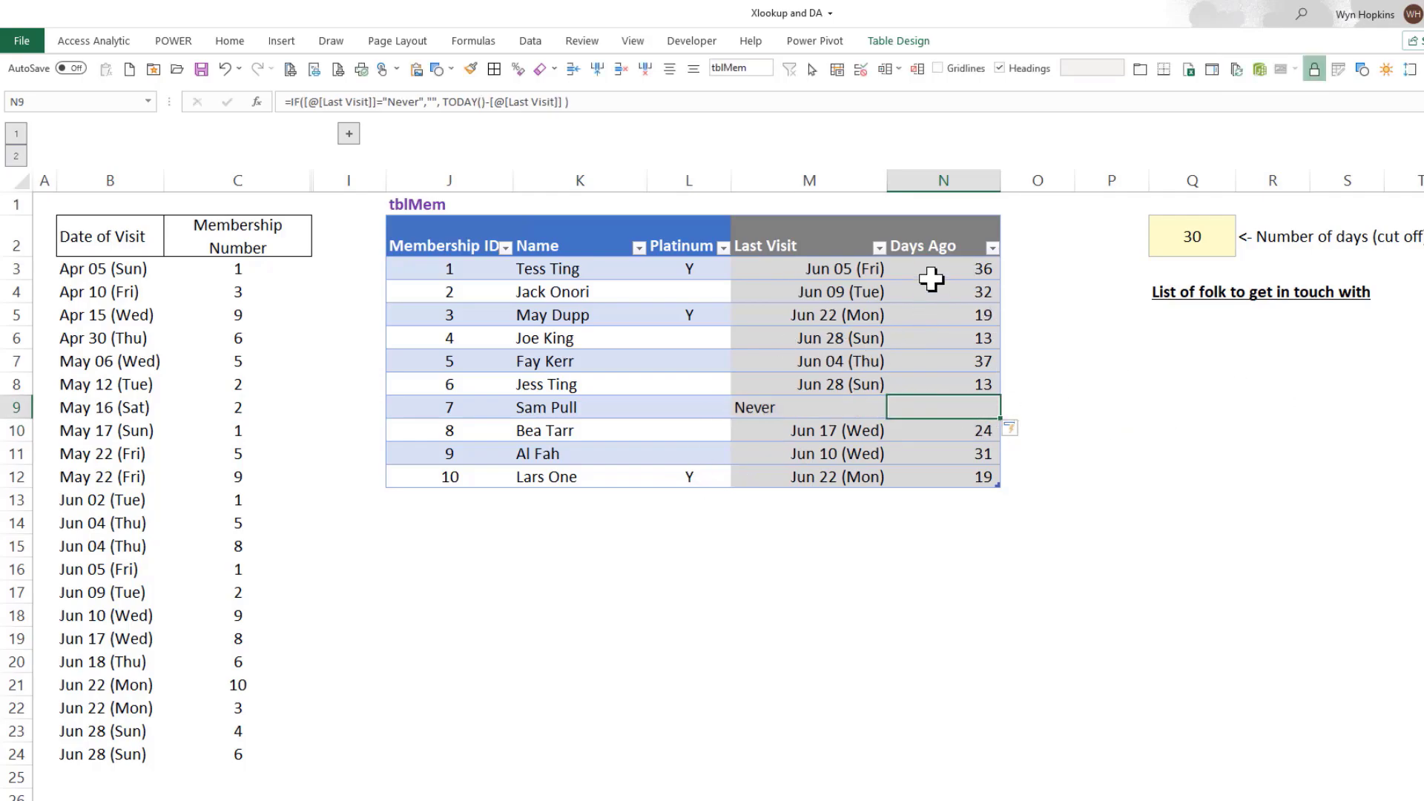
- Apply blue gradient data bars to the Days Ago values in N3:N12
left_click_drag(944, 268, 945, 478)
left_click(231, 41)
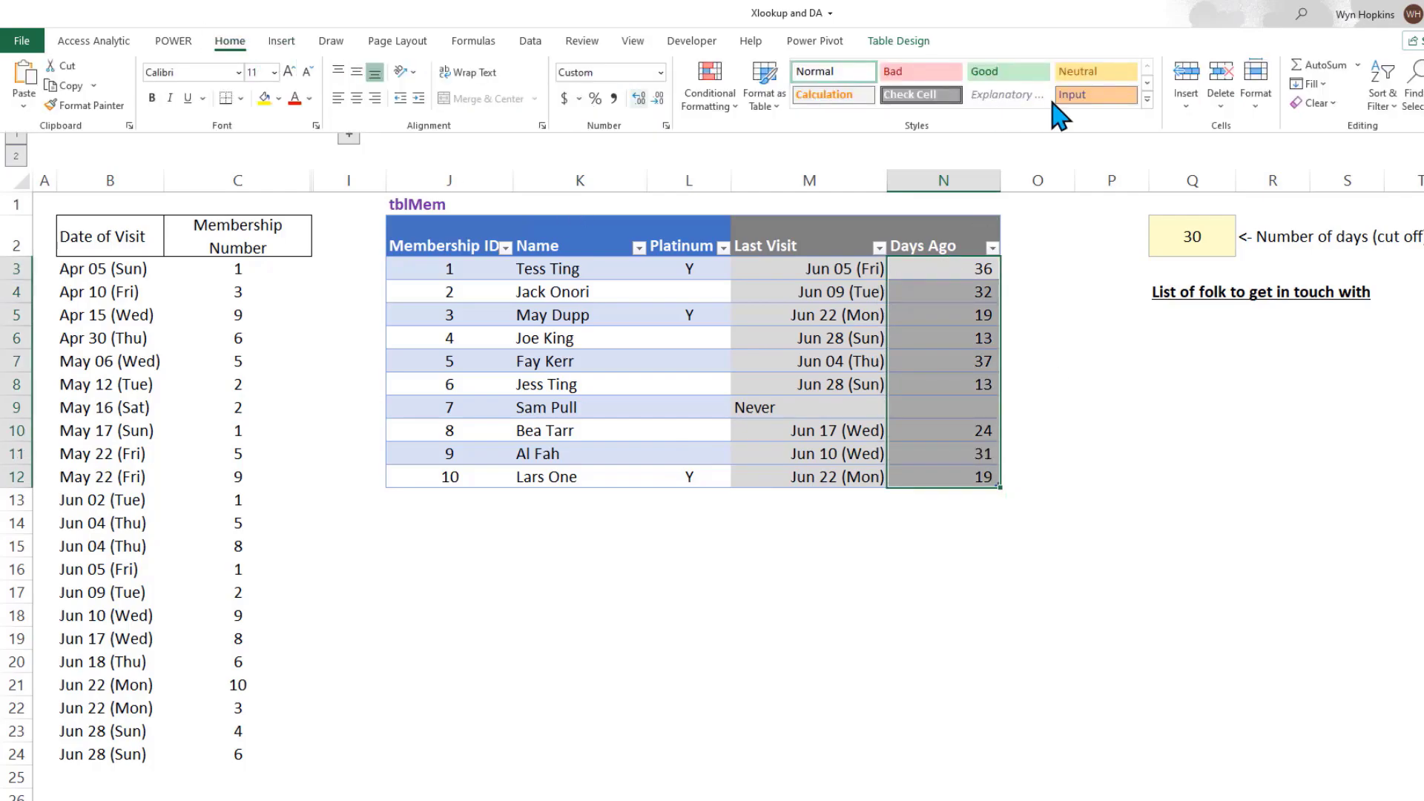
left_click(731, 111)
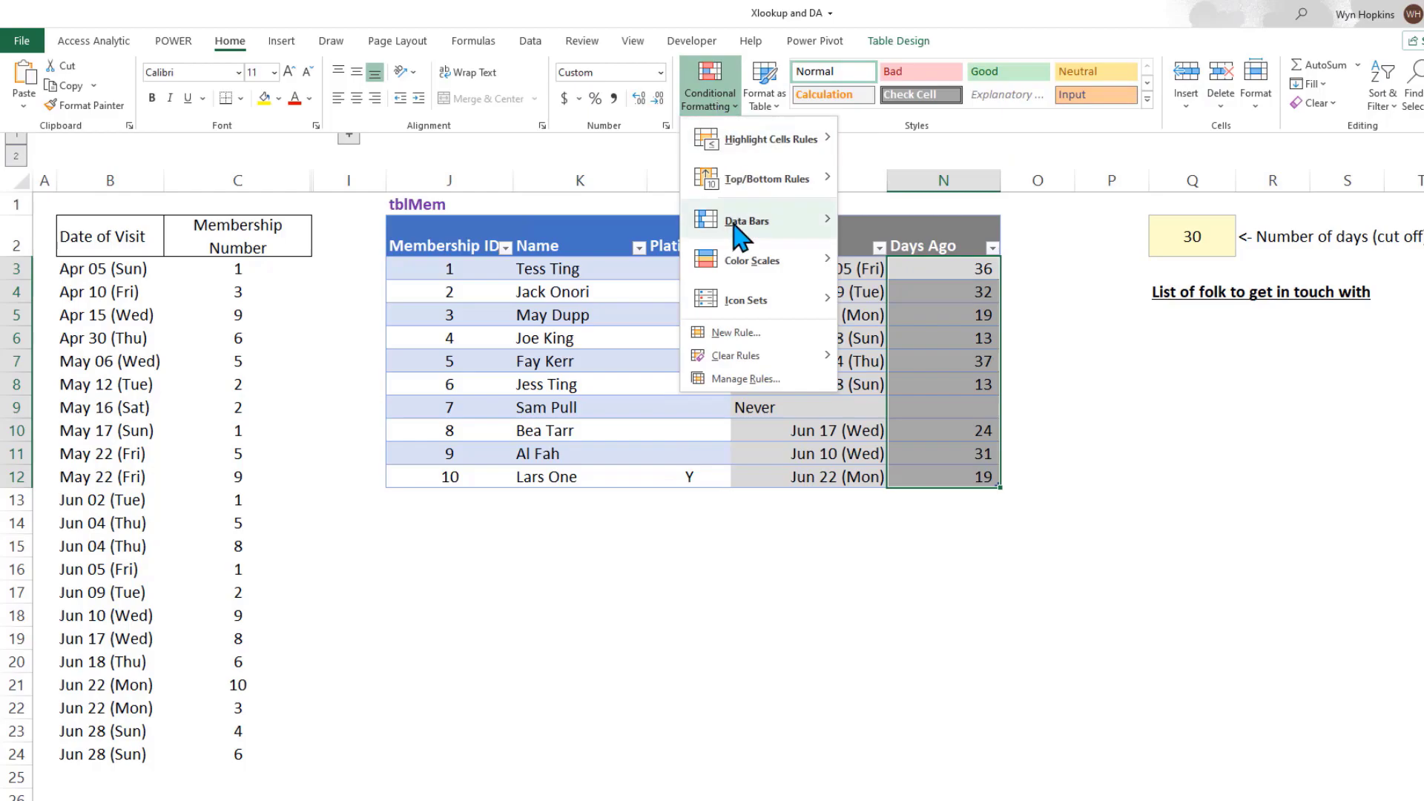
mouse_move(741, 221)
left_click(887, 274)
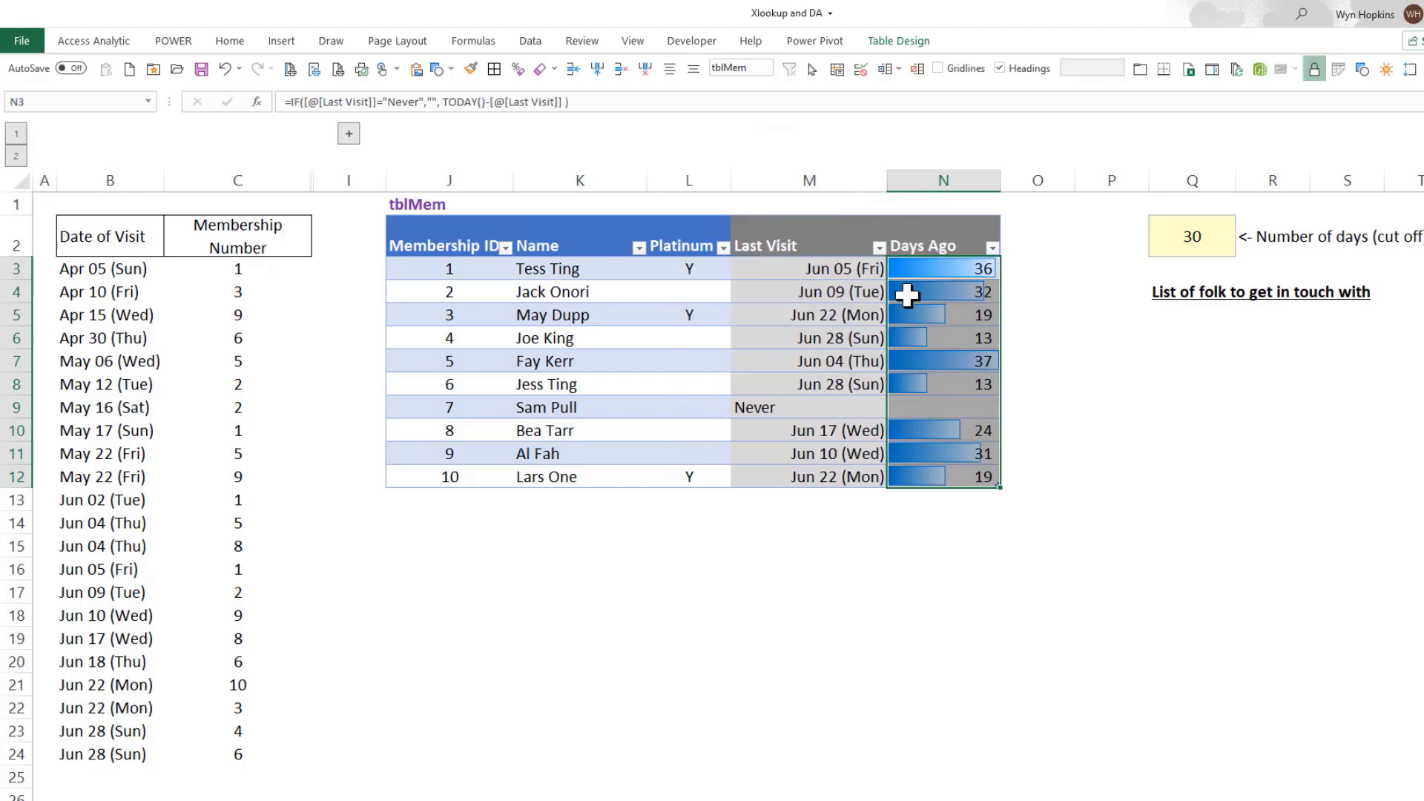
left_click(1068, 429)
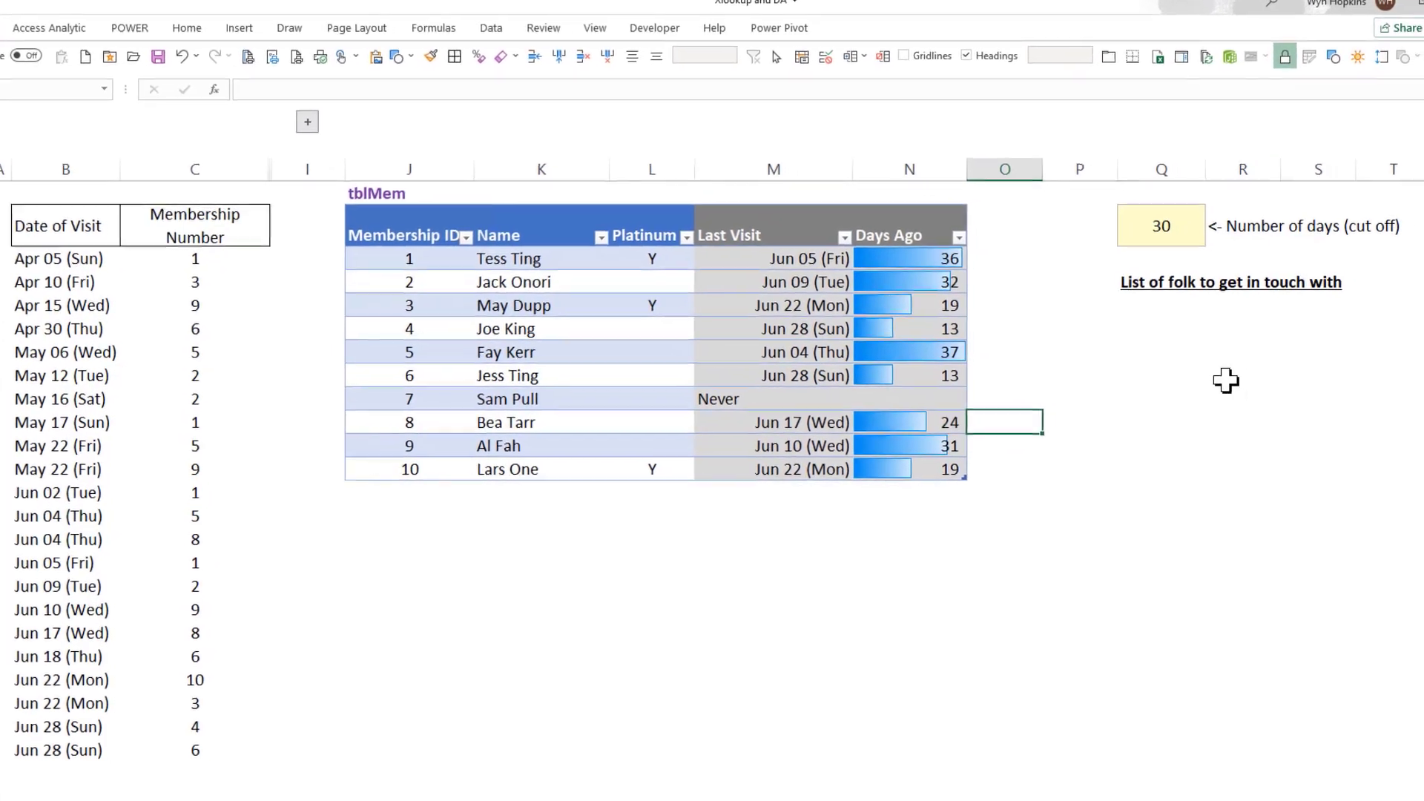
- Start a FILTER formula in Q6, below the list heading, with tblMem[[Name]:[Platinum]] as its array
left_click(950, 406)
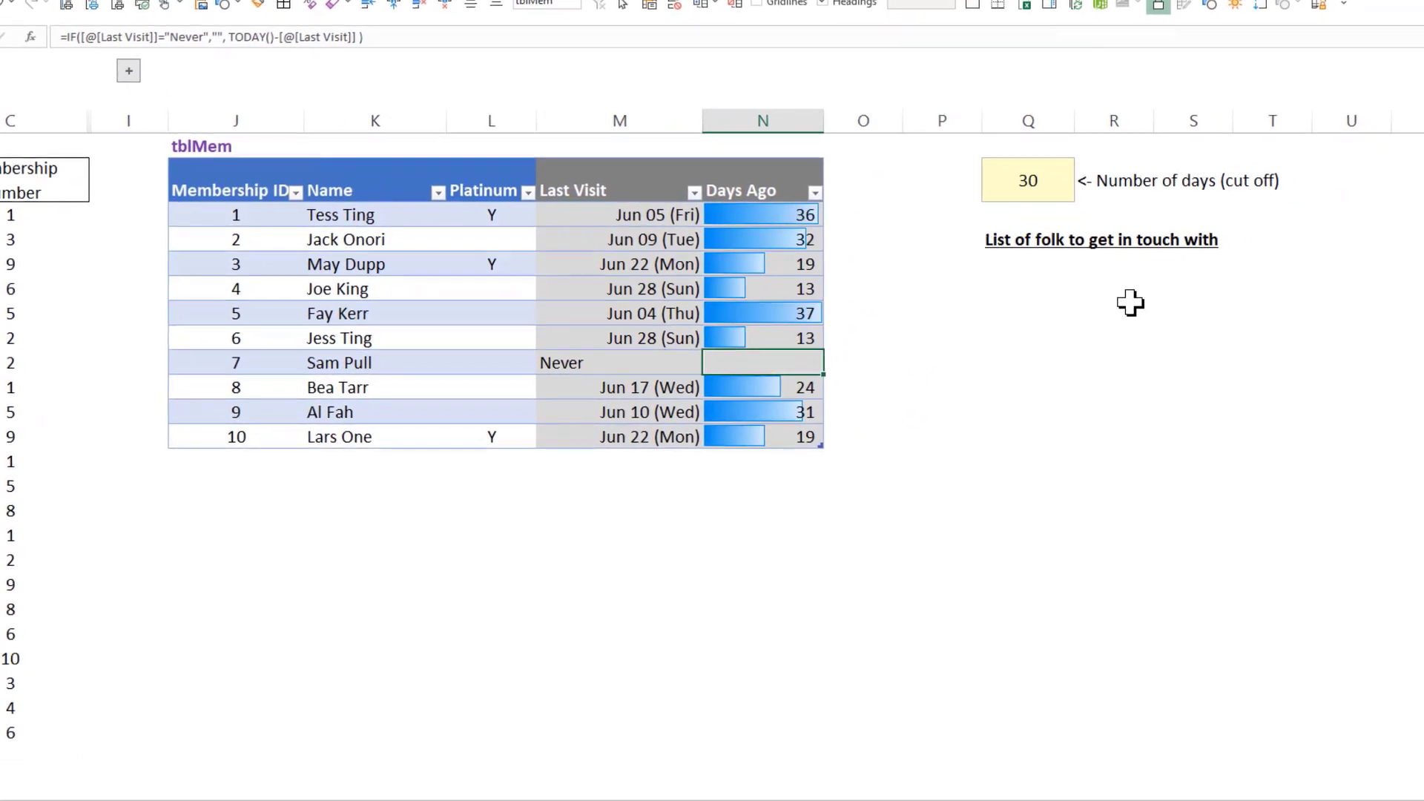
left_click(1105, 309)
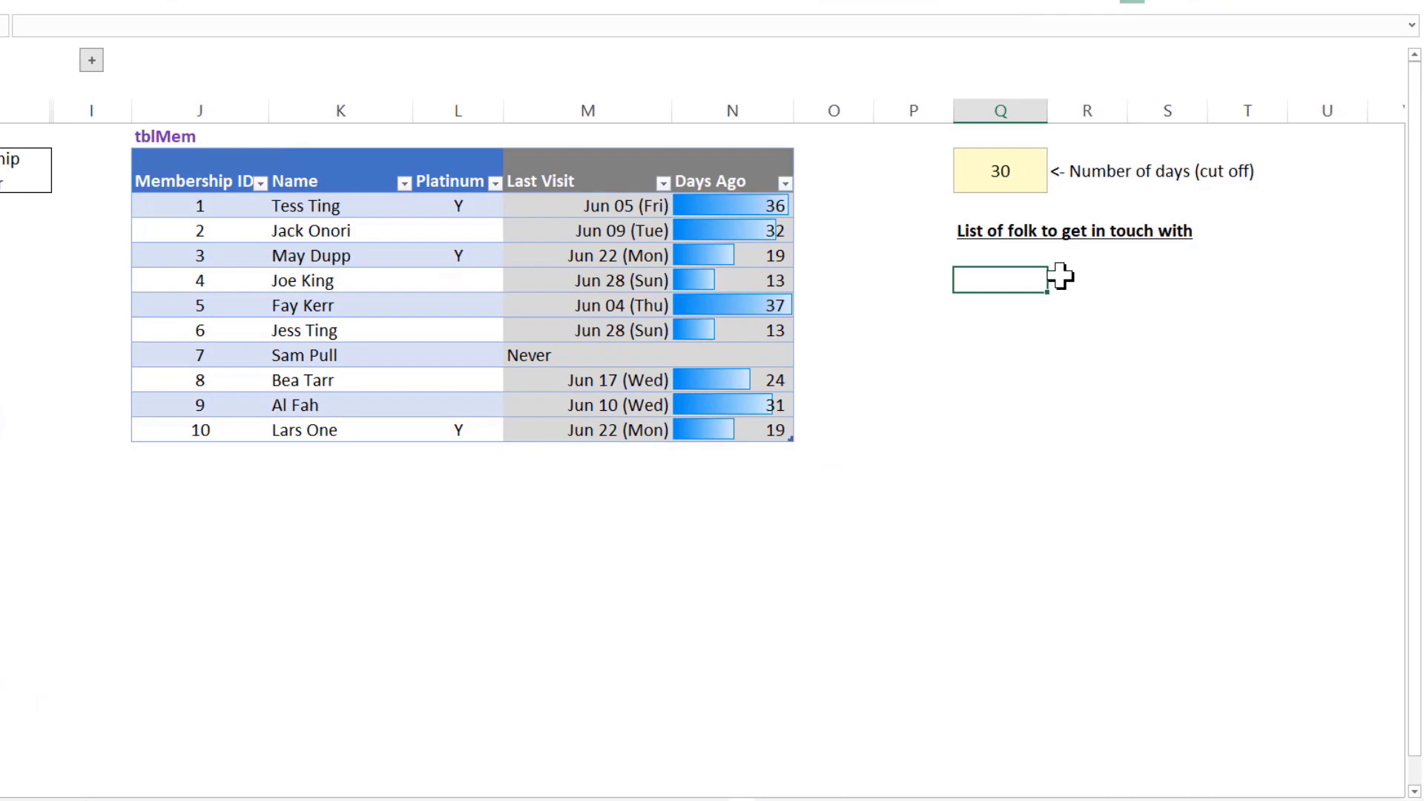
type("=FIL")
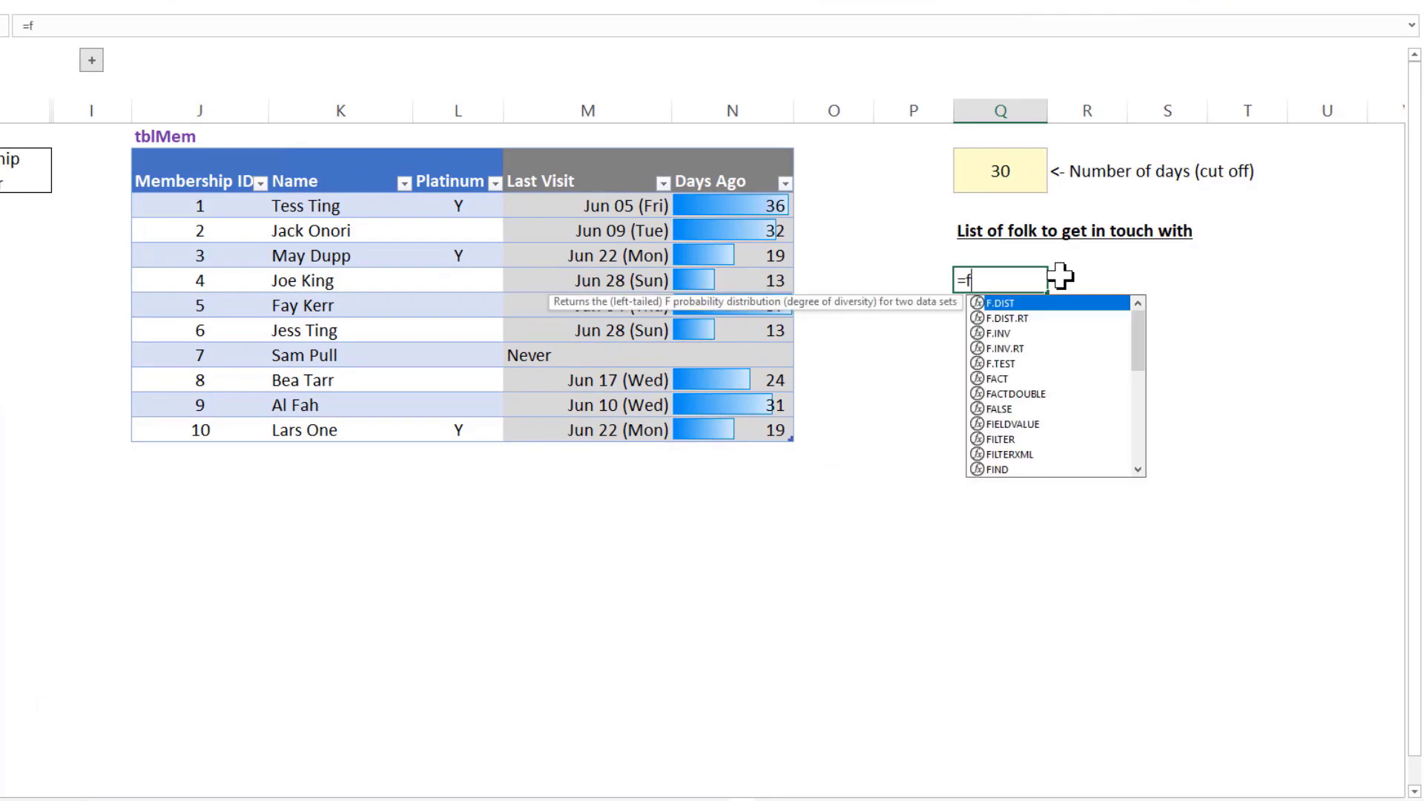
key("Tab")
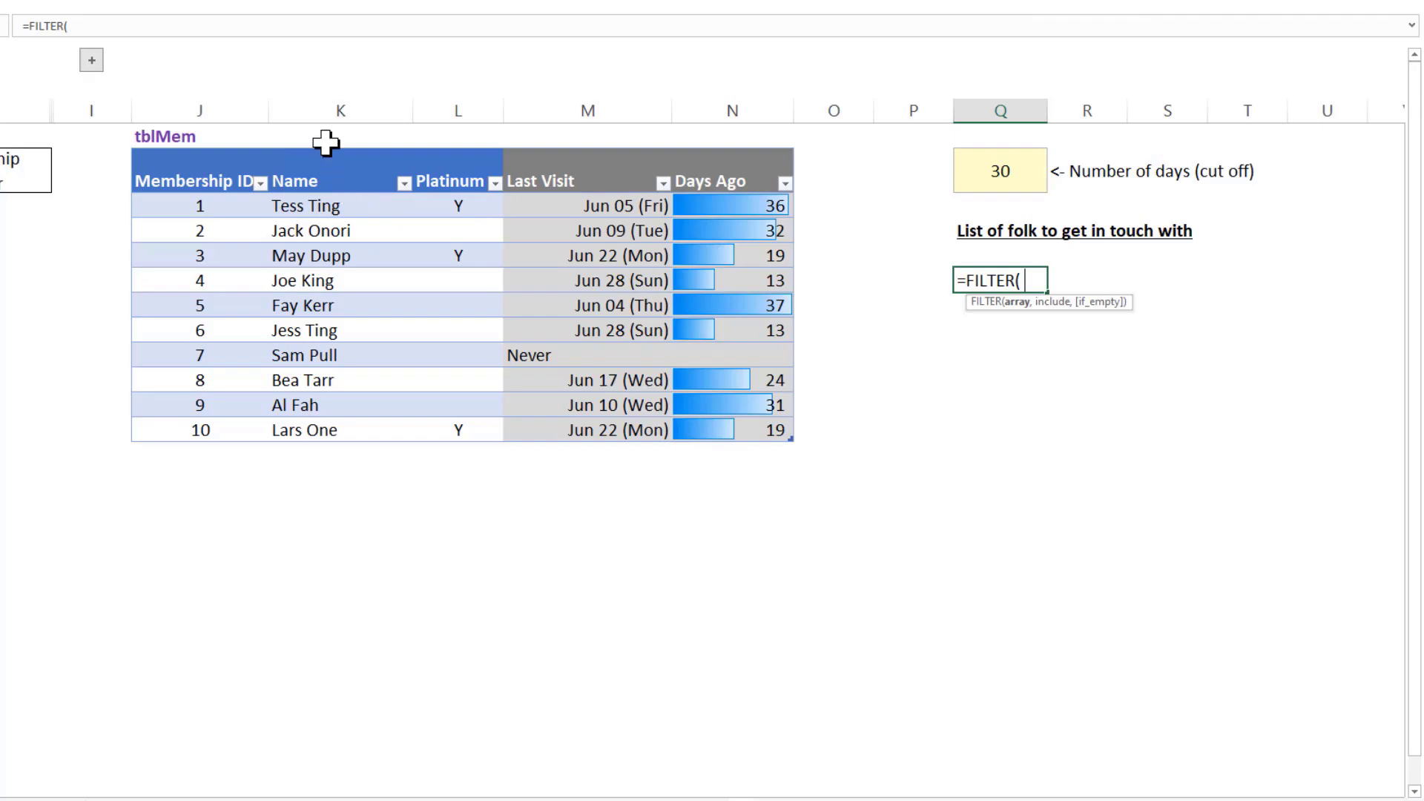
left_click_drag(319, 205, 461, 435)
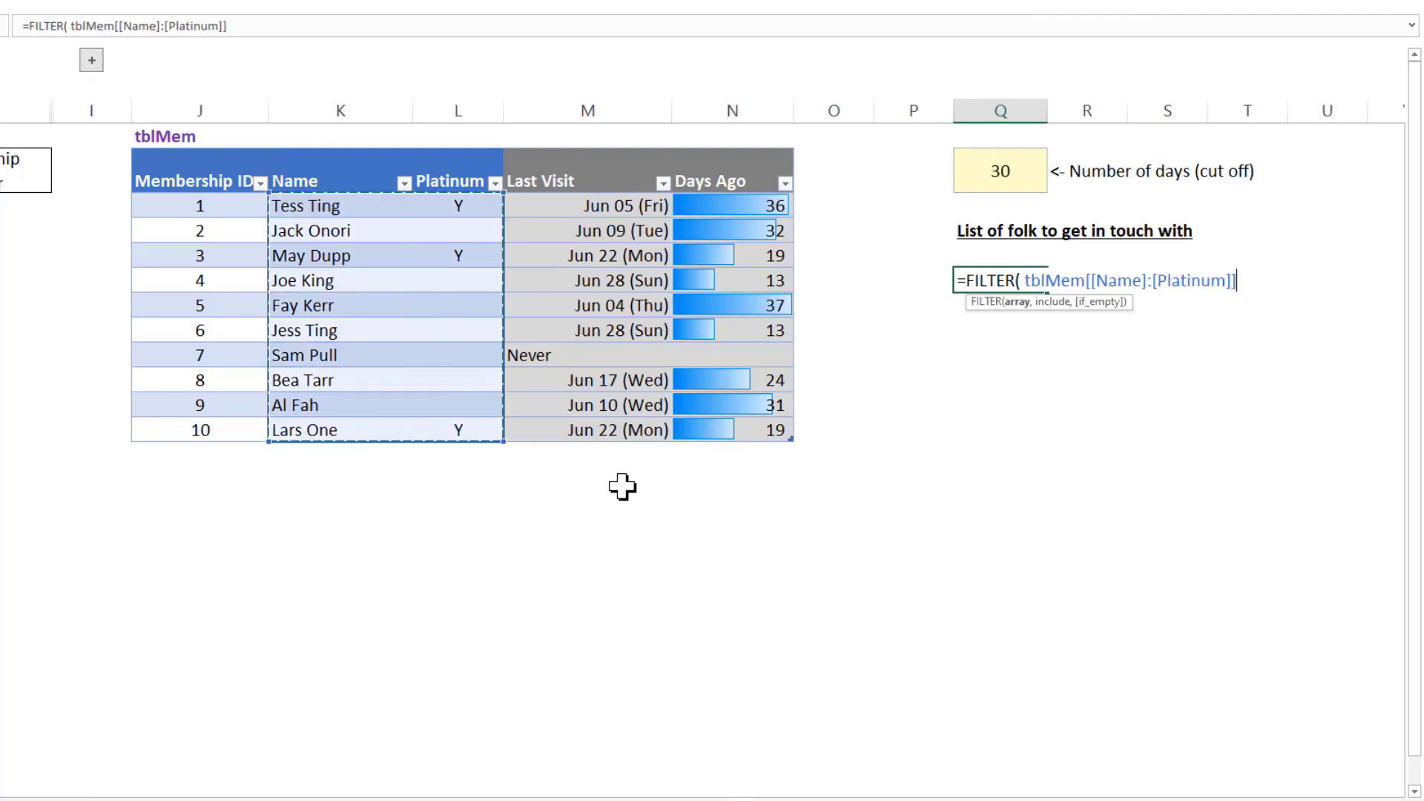
- Complete the FILTER formula in Q6 with tblMem[Days Ago]>Q2 as its include condition and check the spilled cells
type(",")
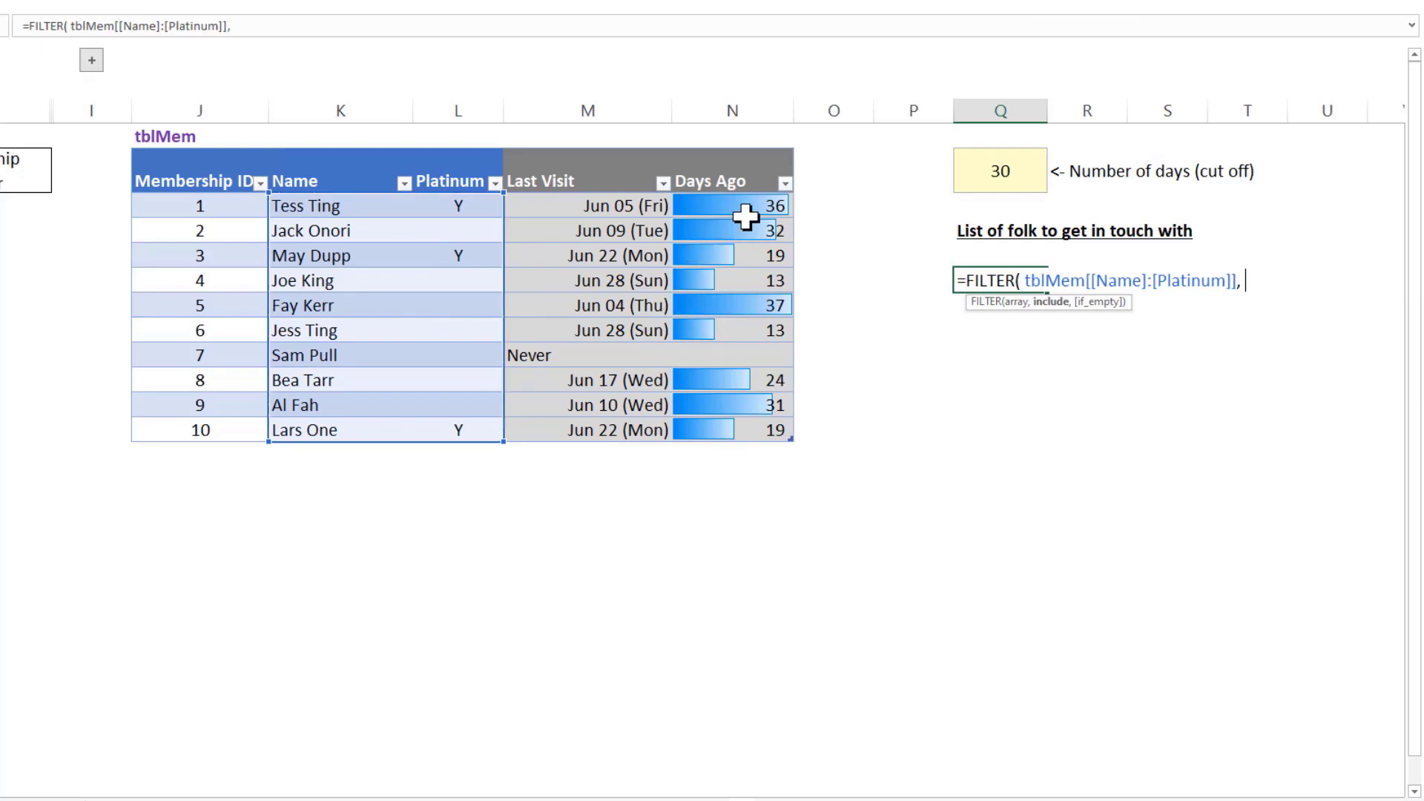
left_click_drag(748, 206, 738, 424)
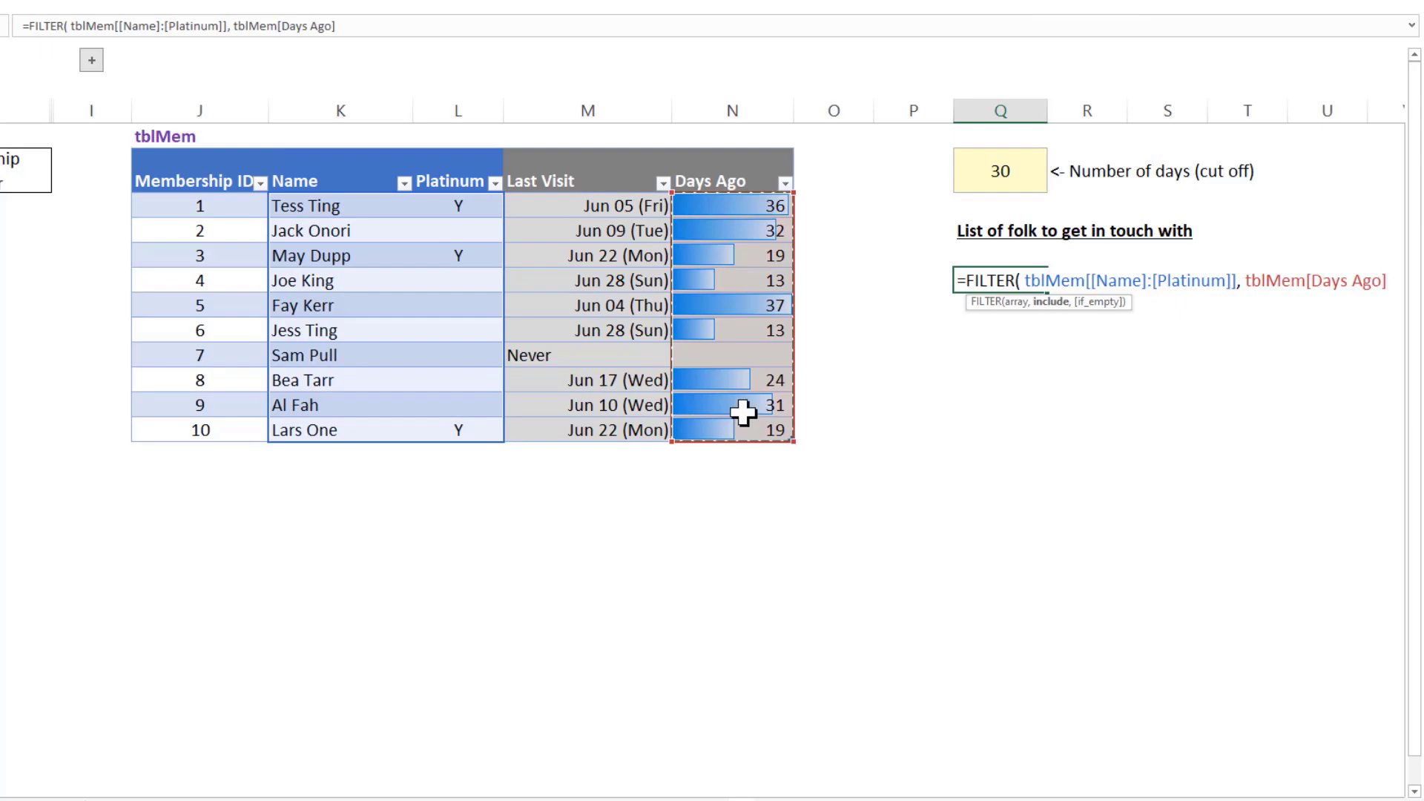
type(">")
left_click(1013, 164)
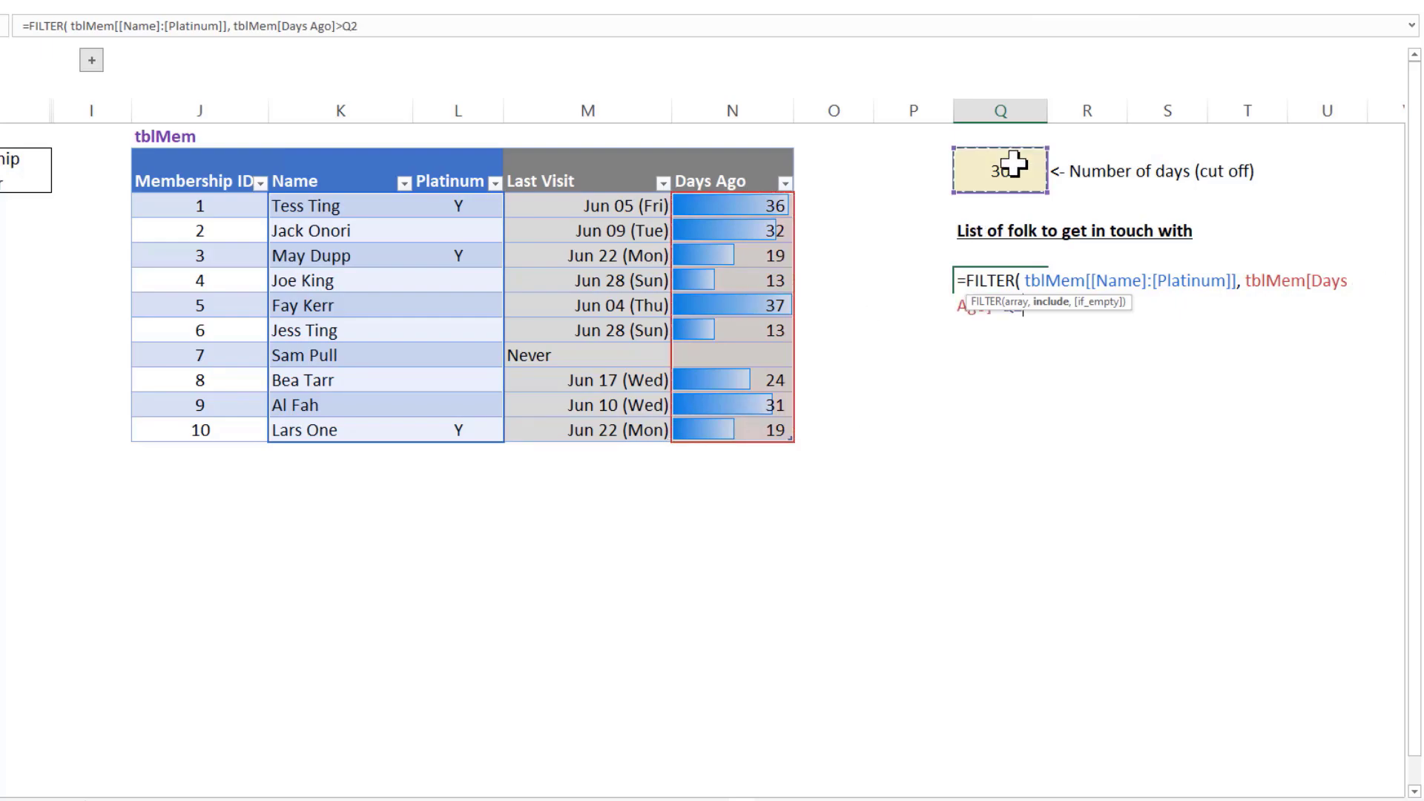
type(")")
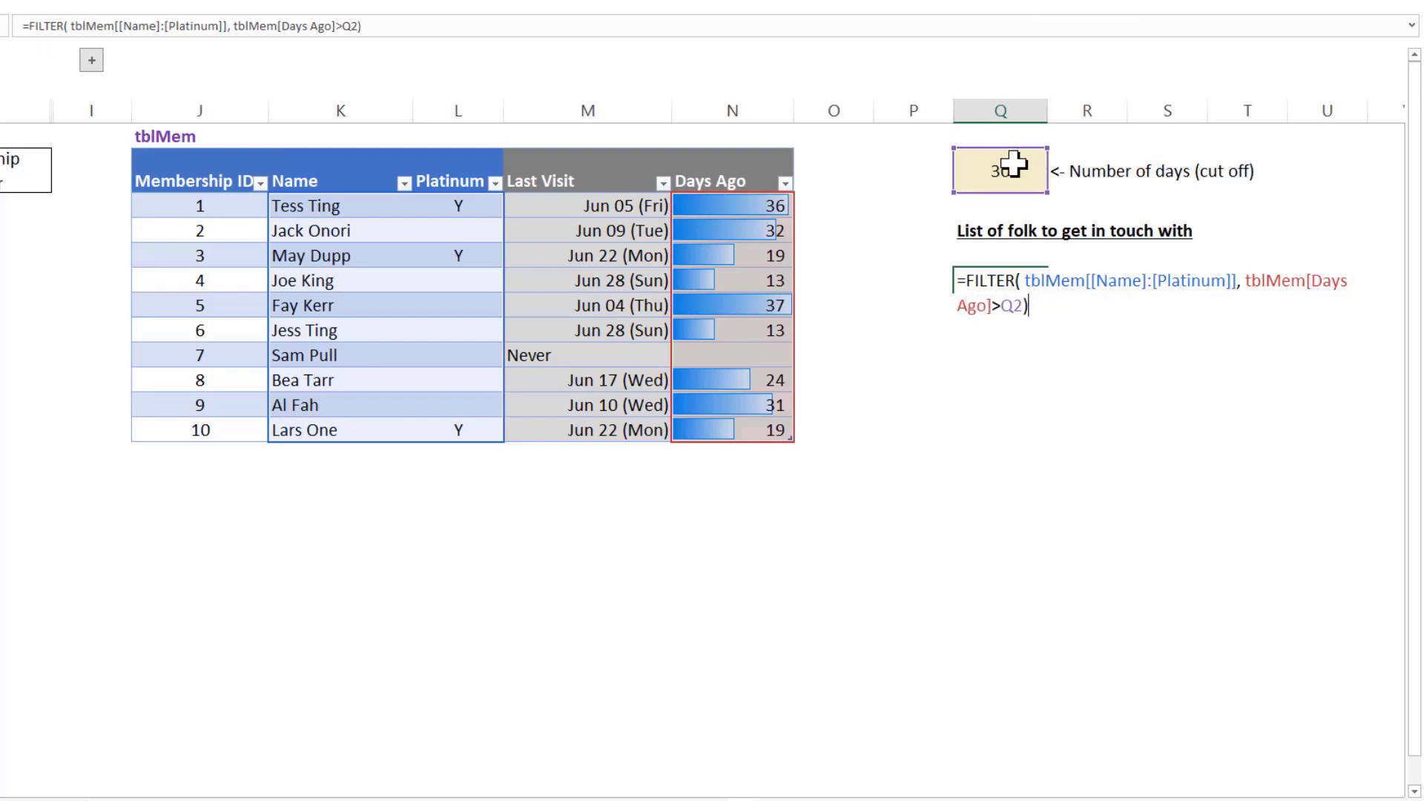
key("Return")
key("Up")
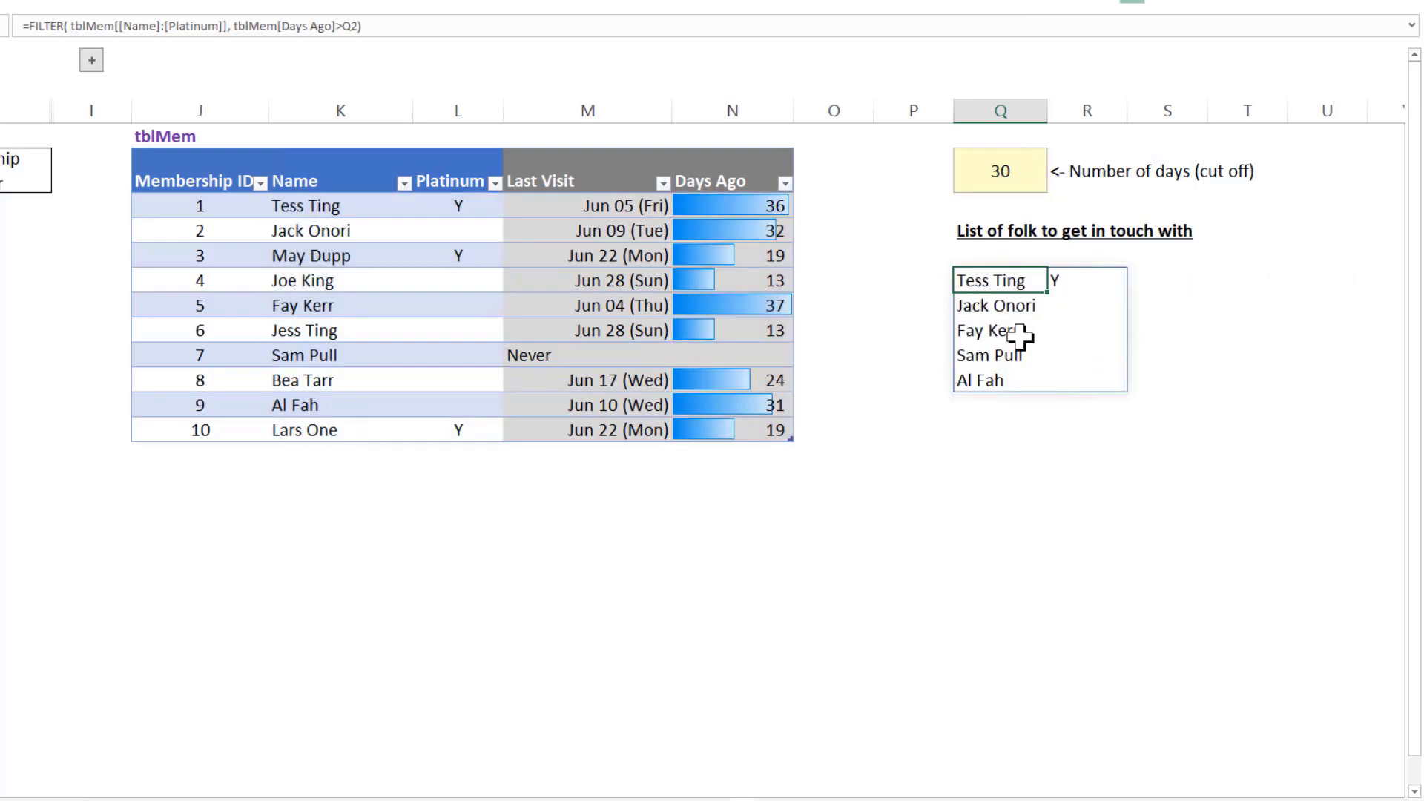
left_click(1088, 280)
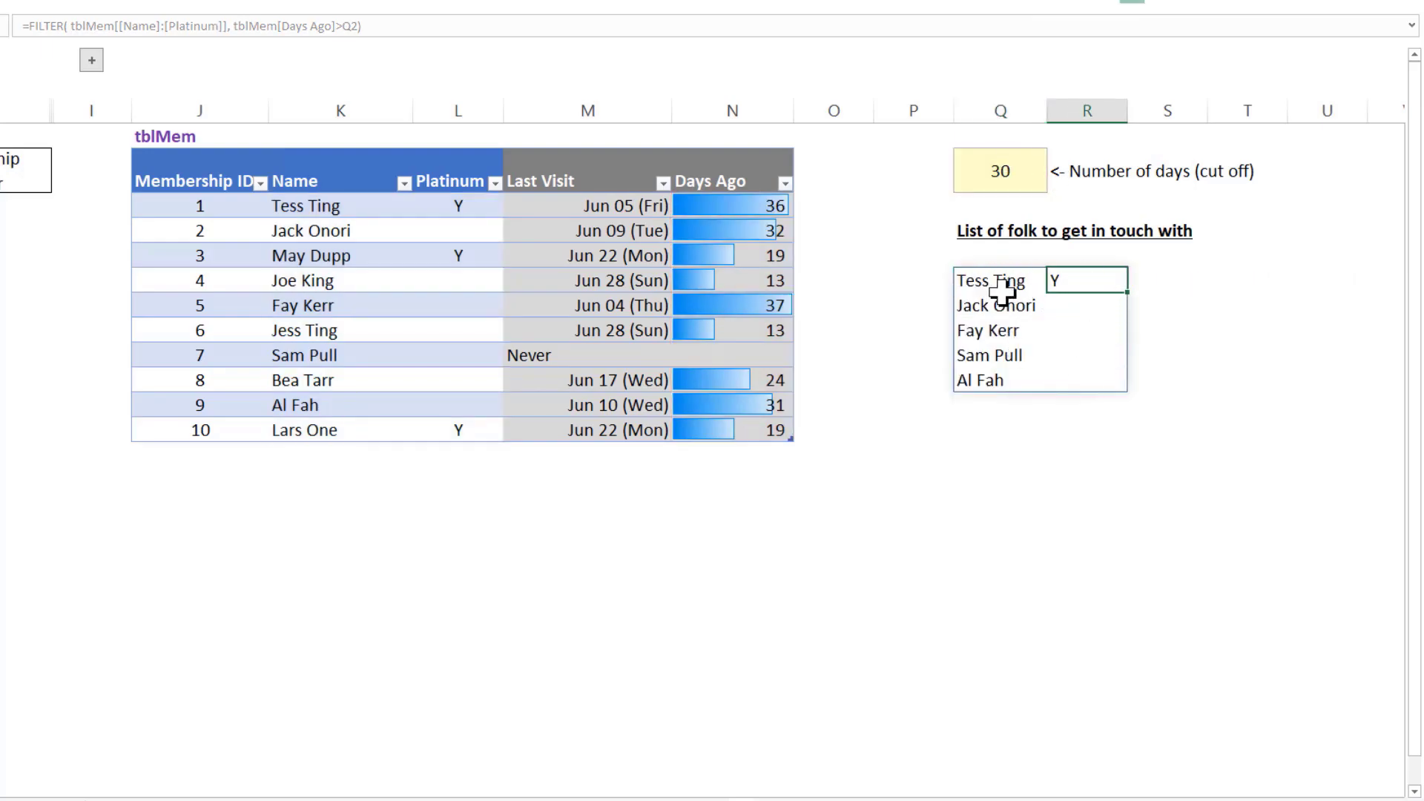
left_click(1006, 310)
left_click(1007, 333)
left_click(996, 358)
left_click(1004, 382)
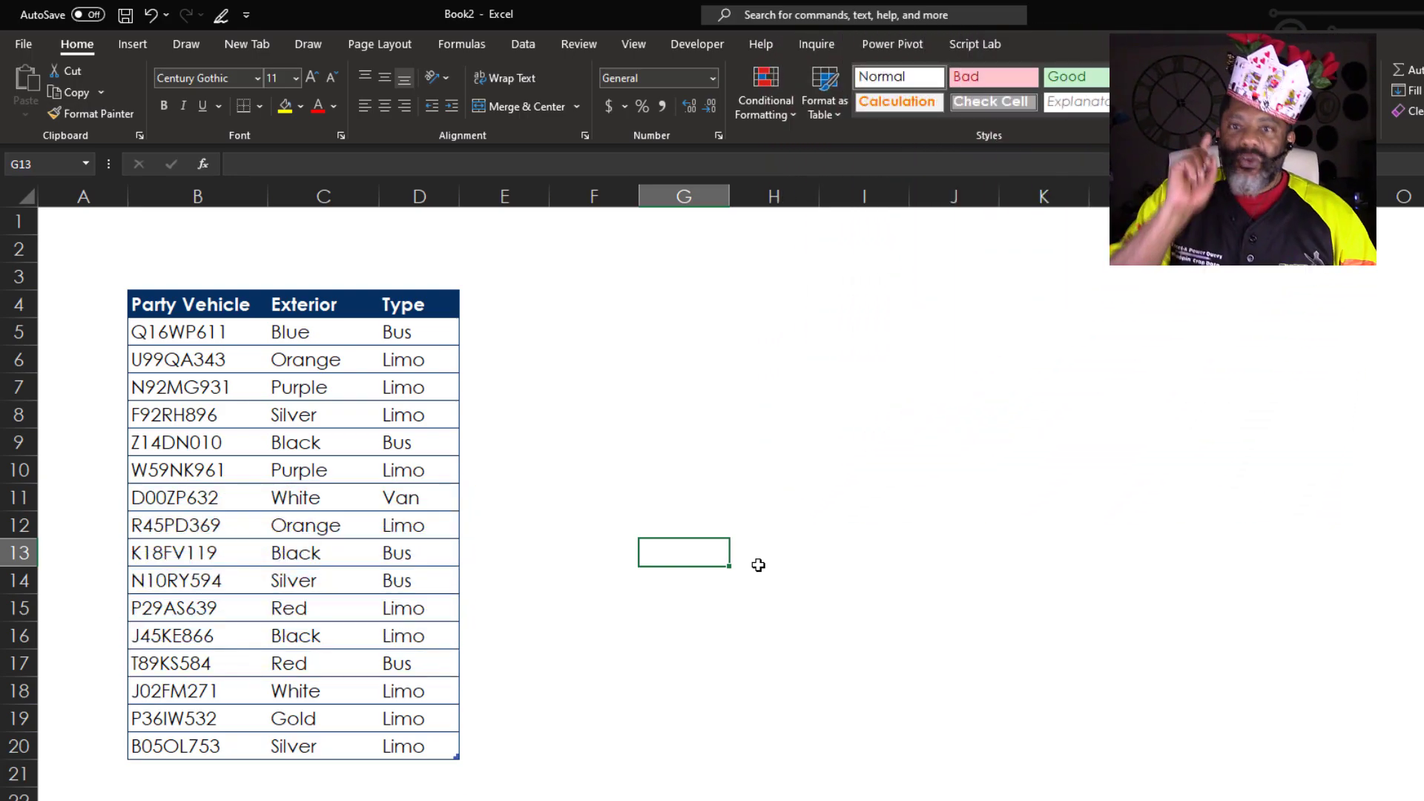
- Enter a UNIQUE formula in G5 that lists the distinct values of Table2[Exterior]
left_click(706, 332)
type("=uni")
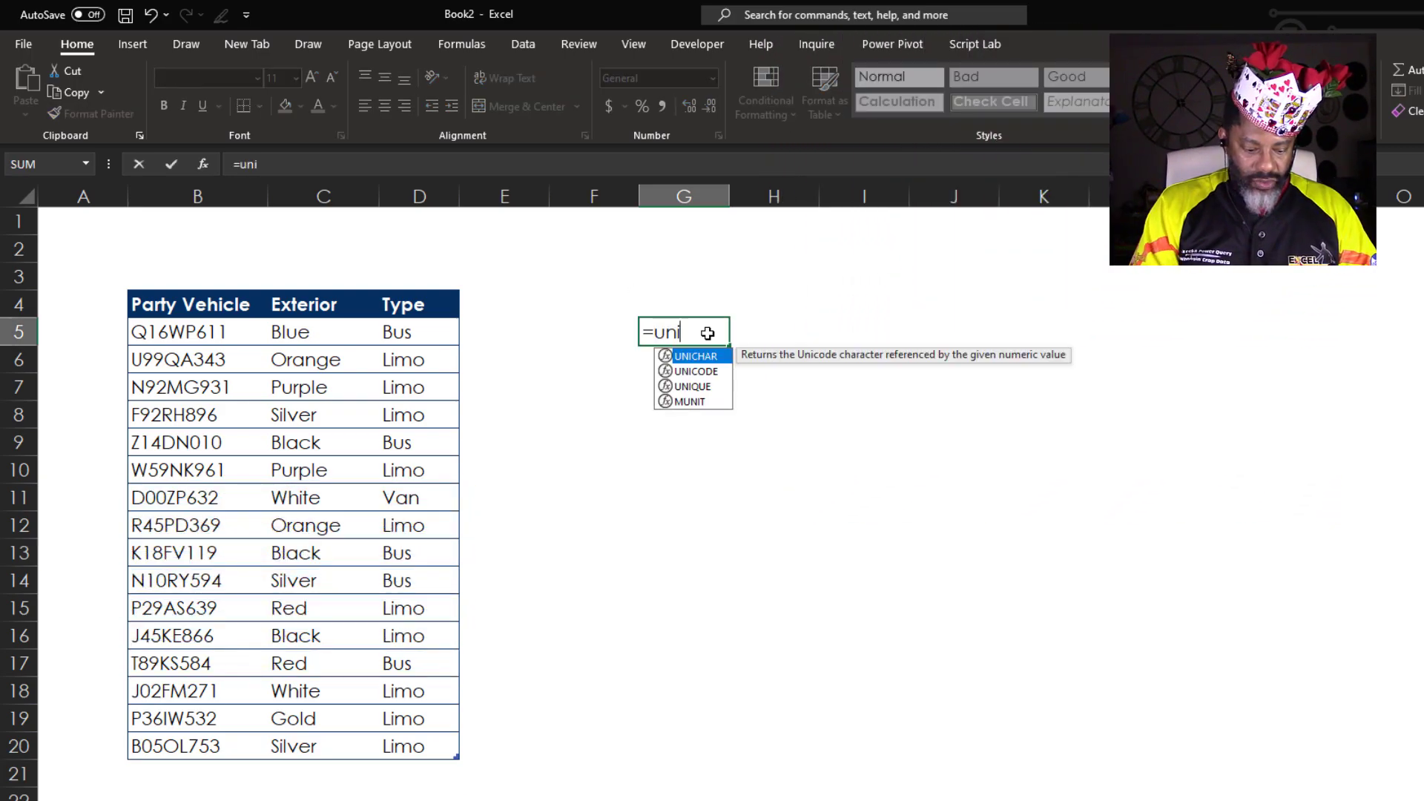
type("qu")
double_click(692, 357)
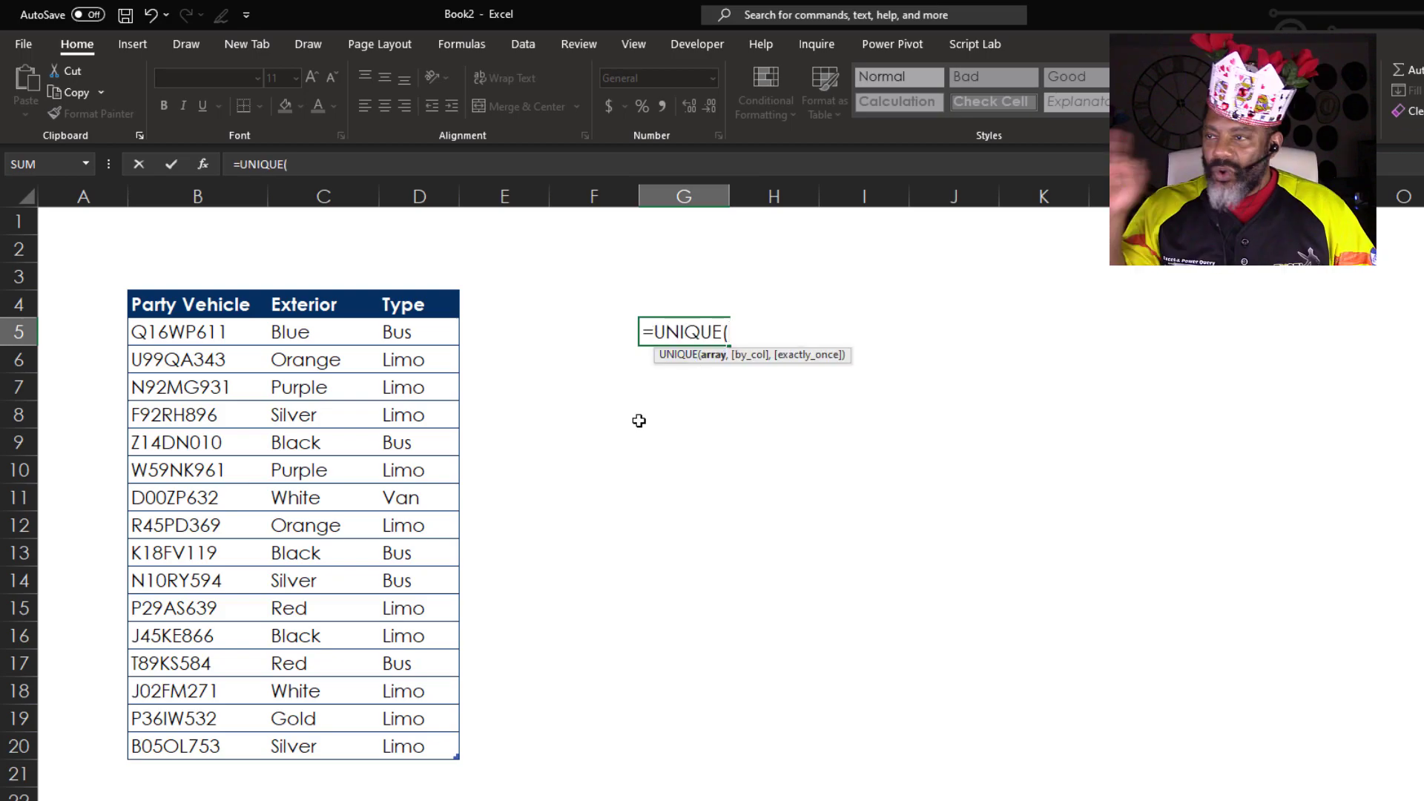
left_click_drag(286, 332, 331, 743)
key("Return")
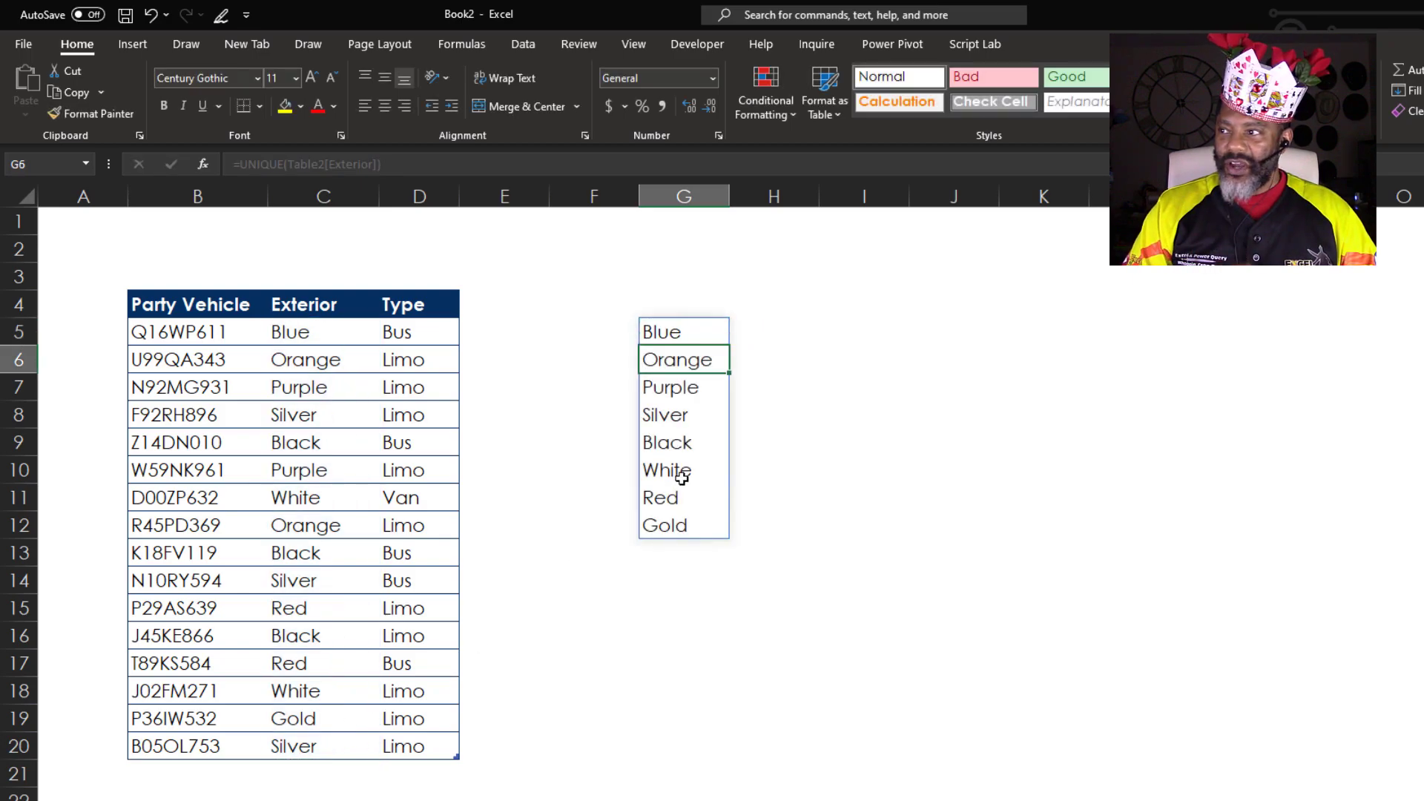
- Wrap the G5 formula in SORT so it reads =SORT(UNIQUE(Table2[Exterior]))
left_click(678, 331)
key("F2")
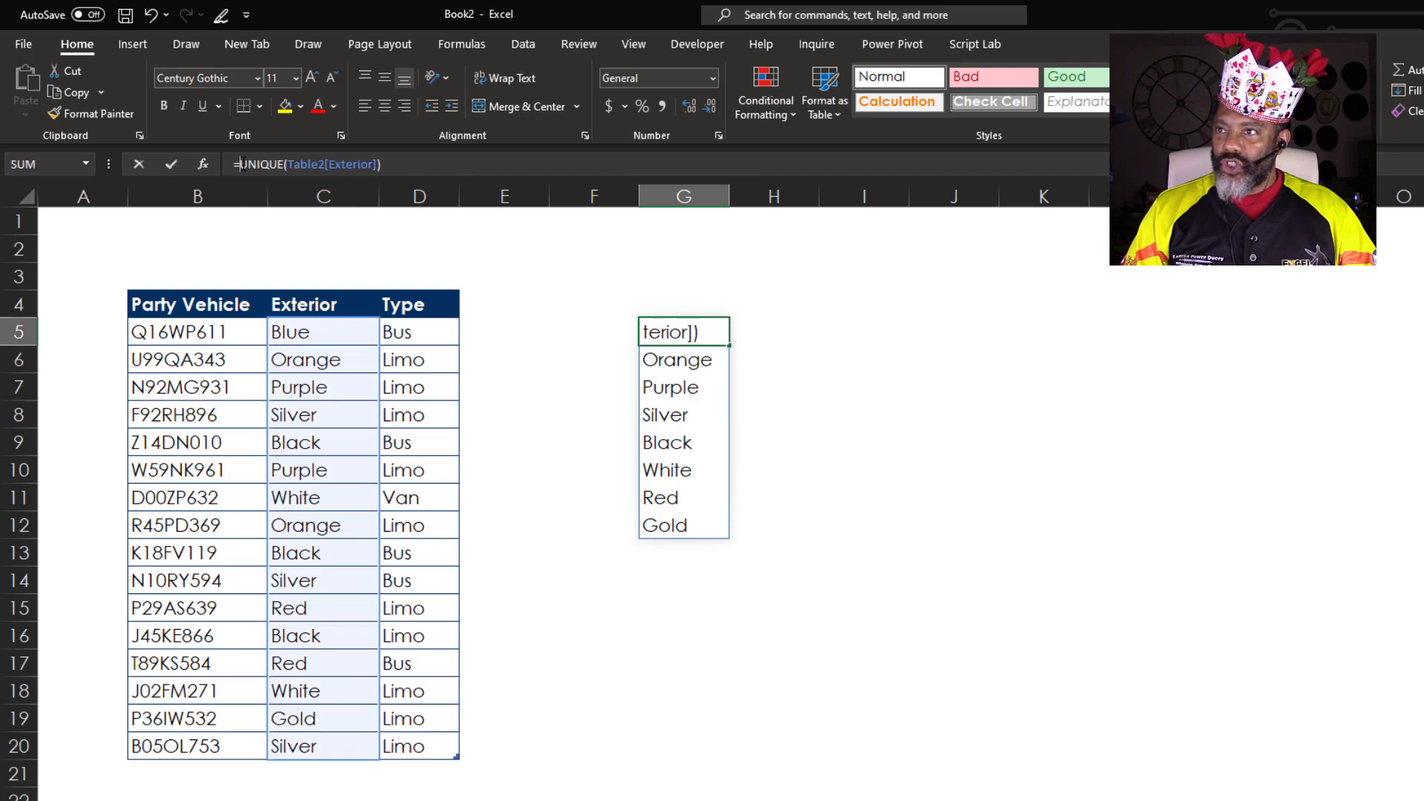
key("Home")
key("Right")
type("sort")
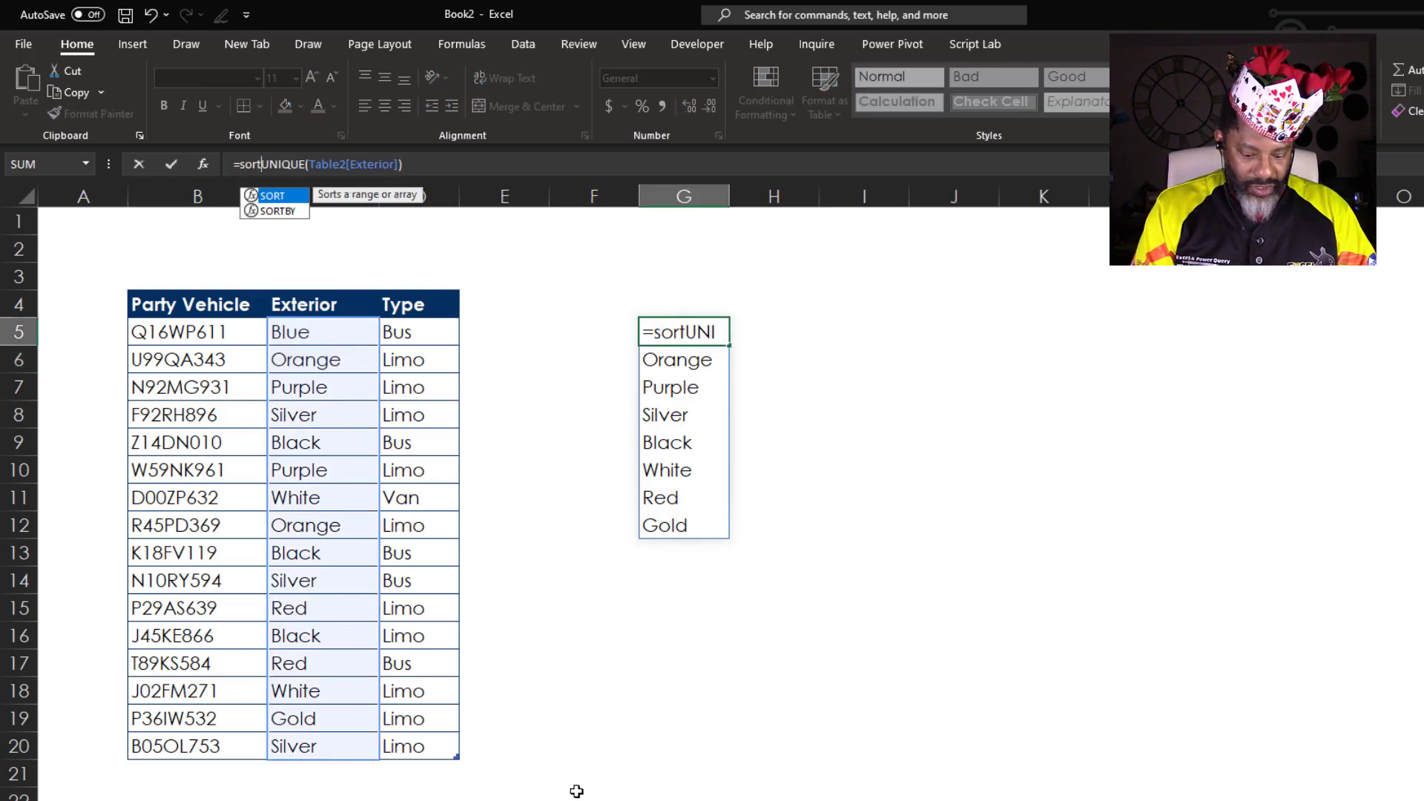
type("(")
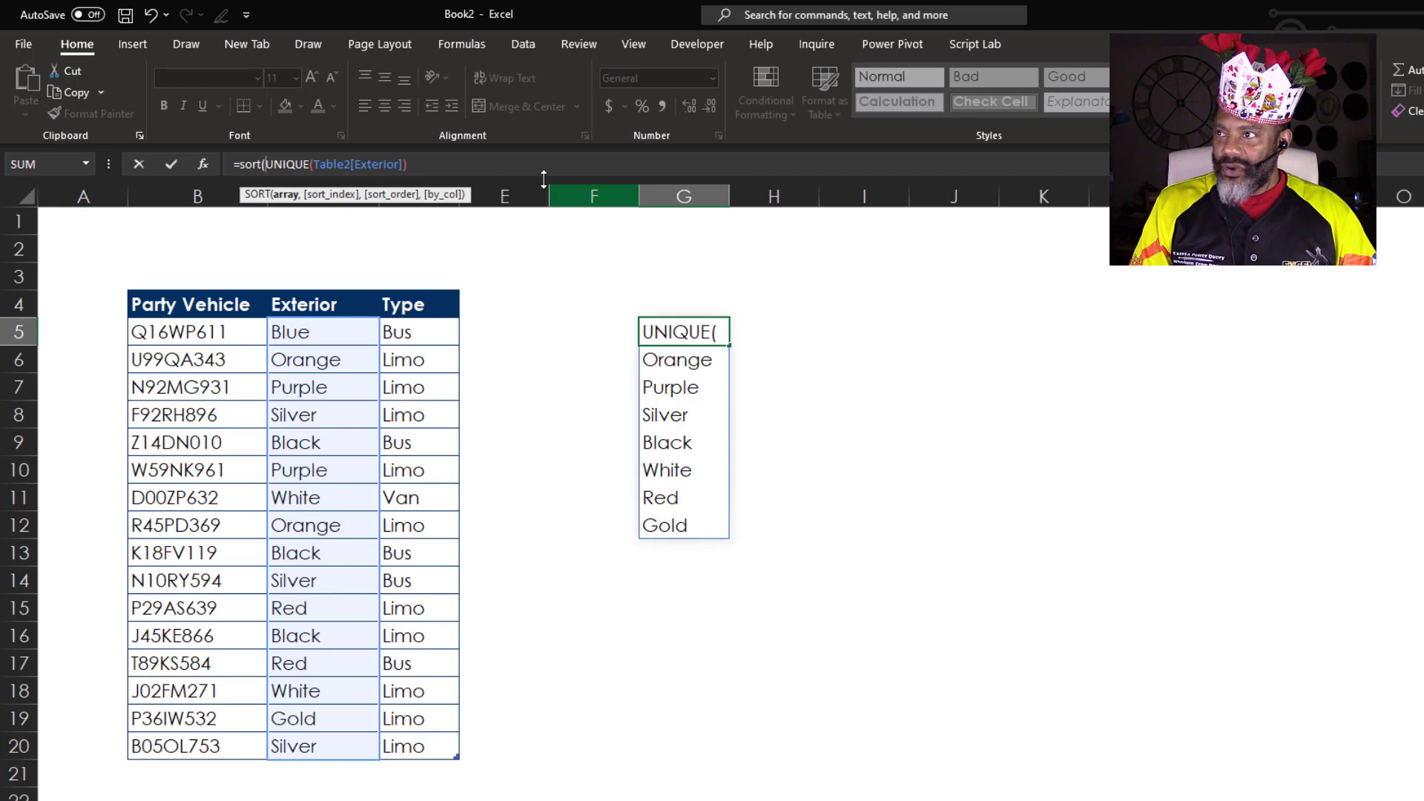
key("End")
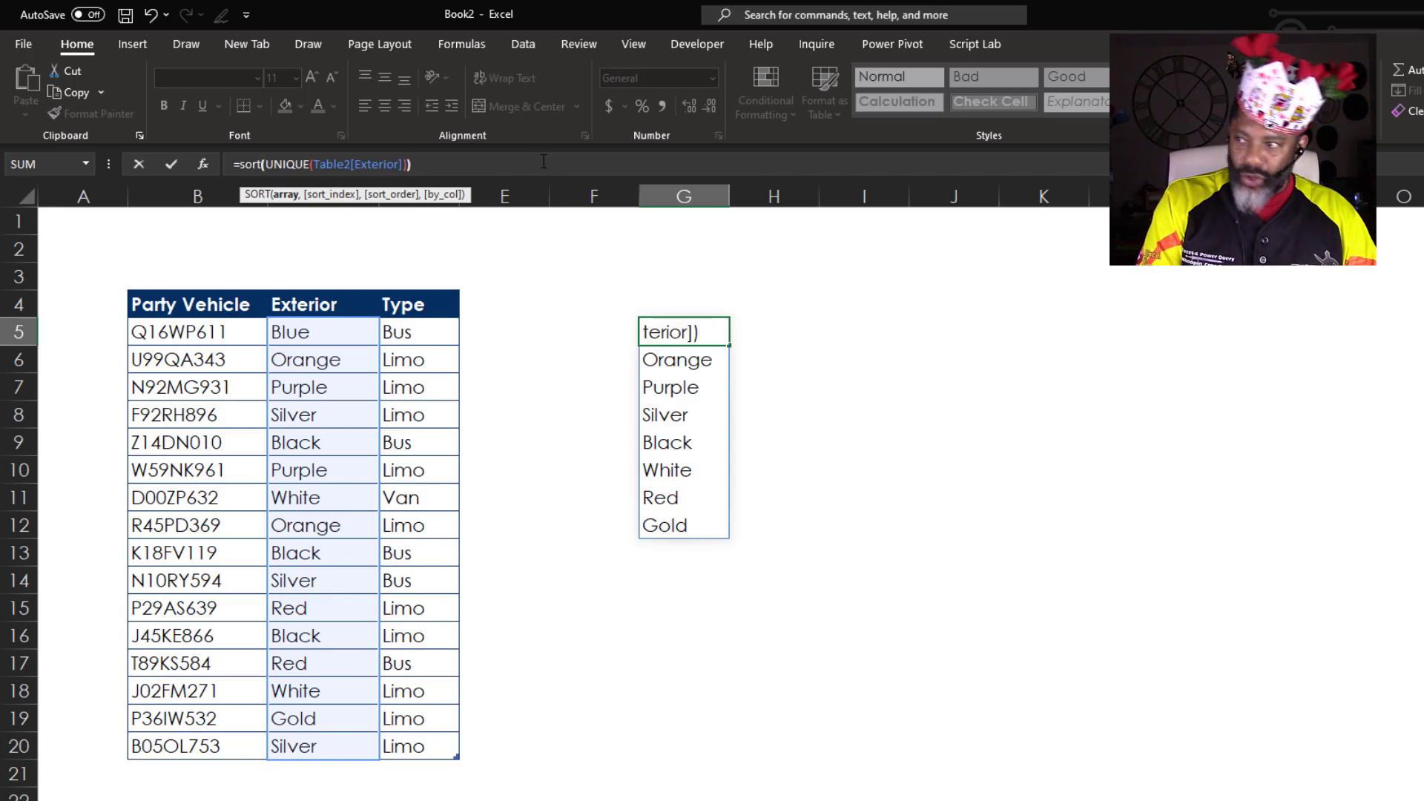
type(")")
key("Return")
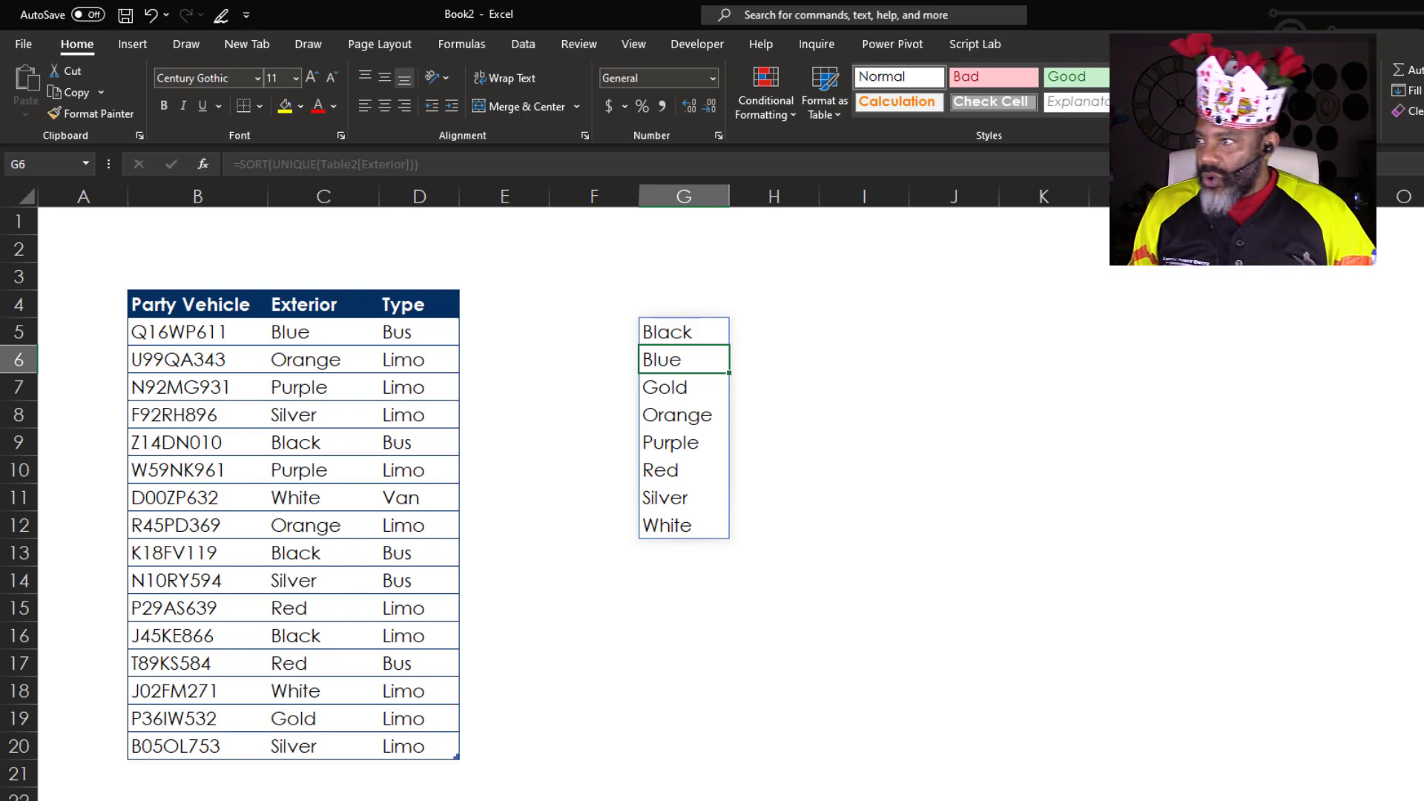
- Write the formula =UNIQUE(Table2[Type]) in H4, above and beside the colour list
left_click(762, 304)
type("=")
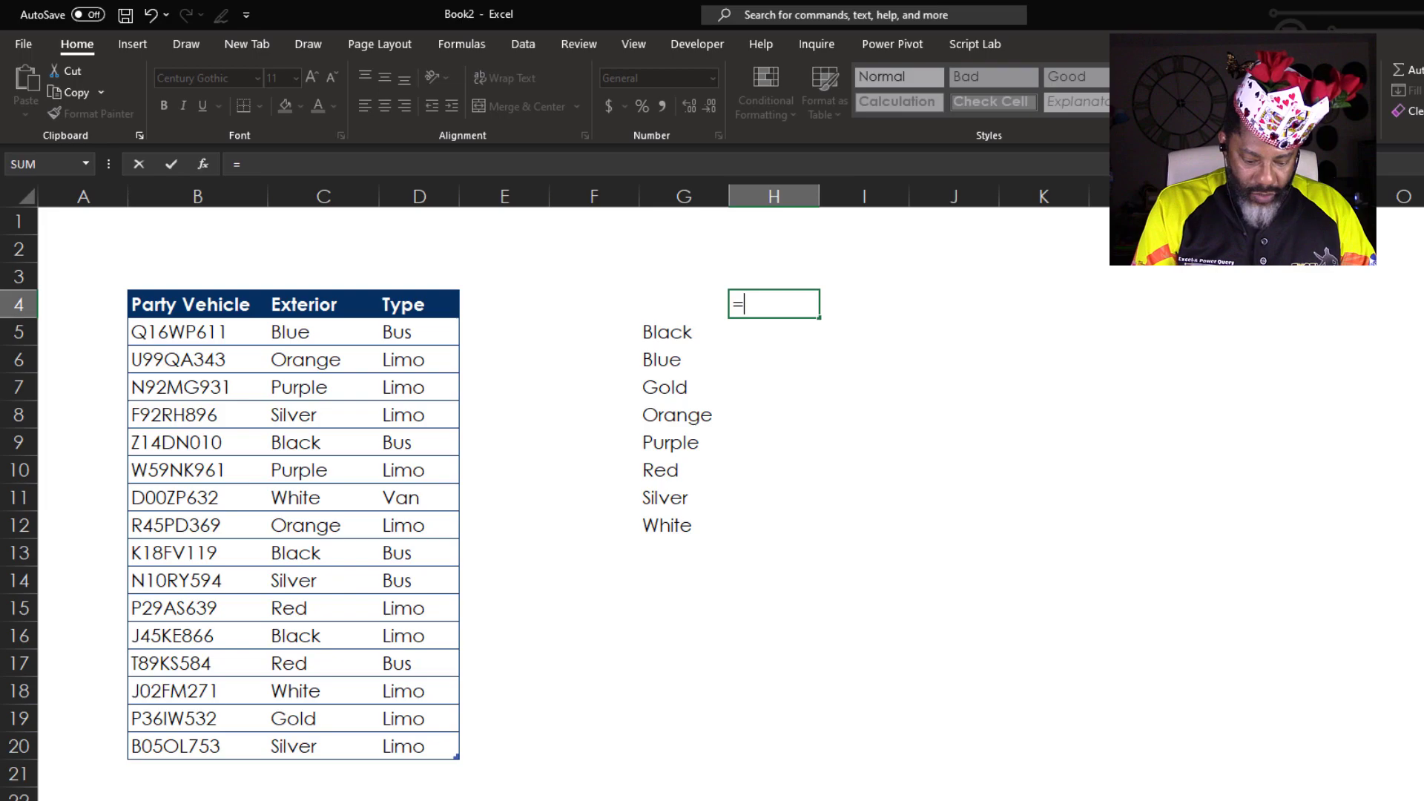
type("q")
key("BackSpace")
type("uni")
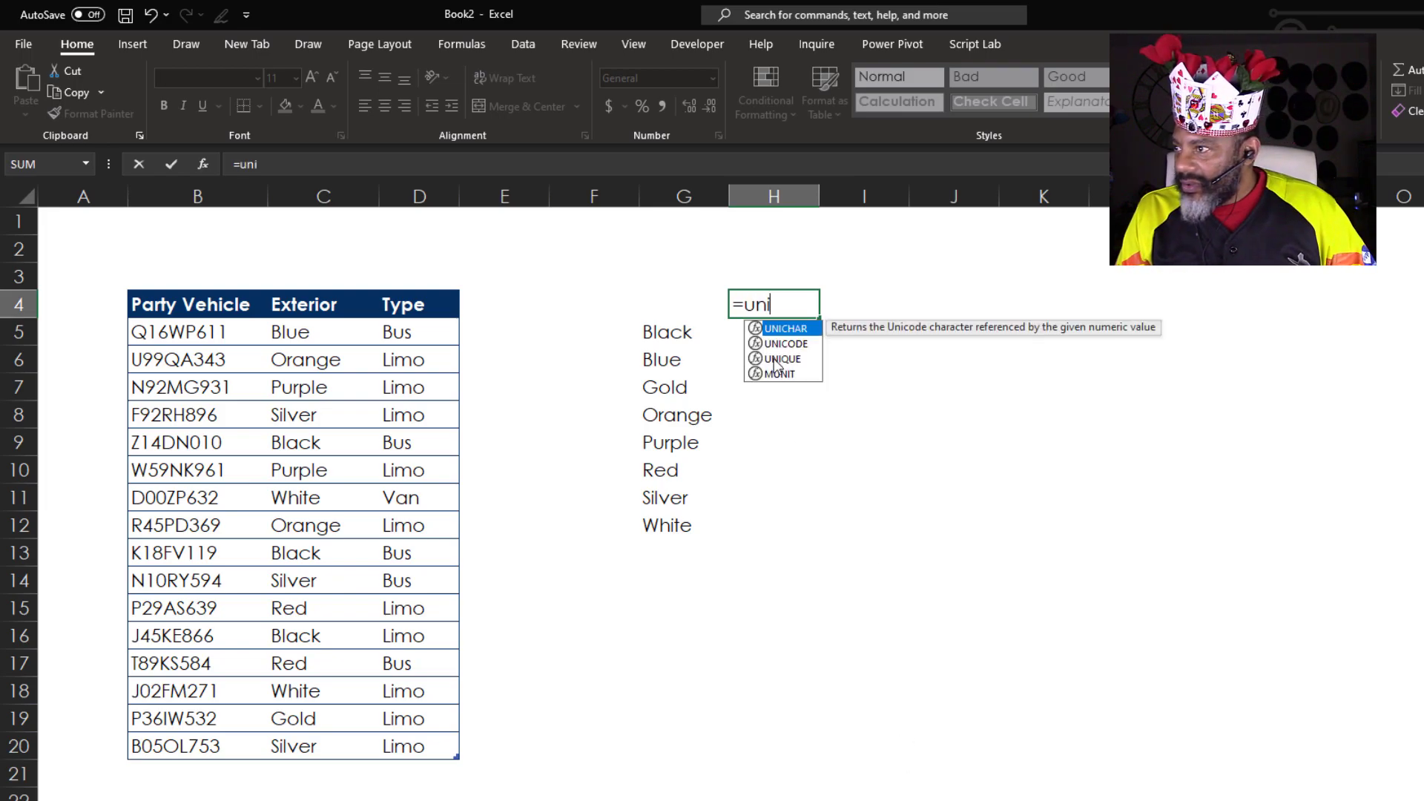
key("Down")
key("Down")
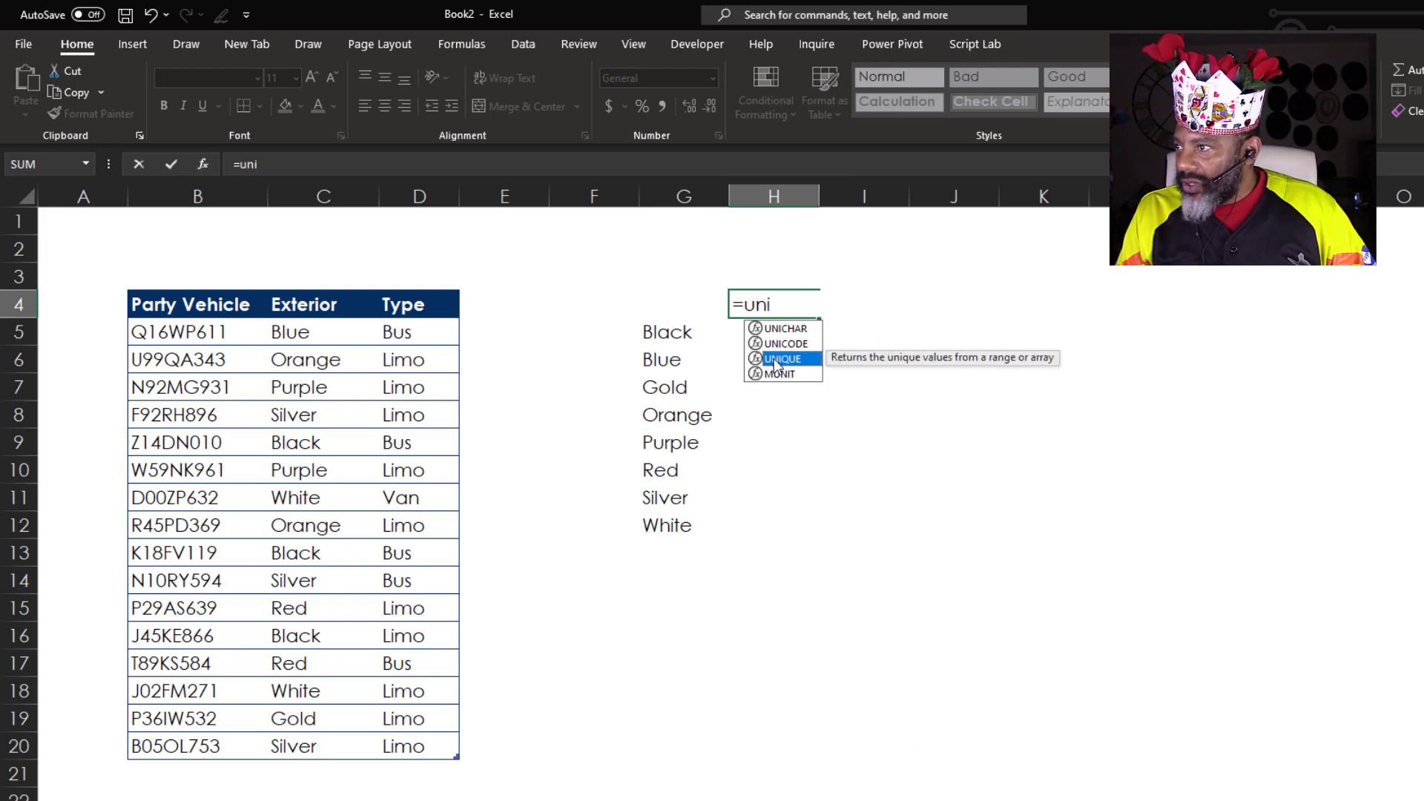
key("Tab")
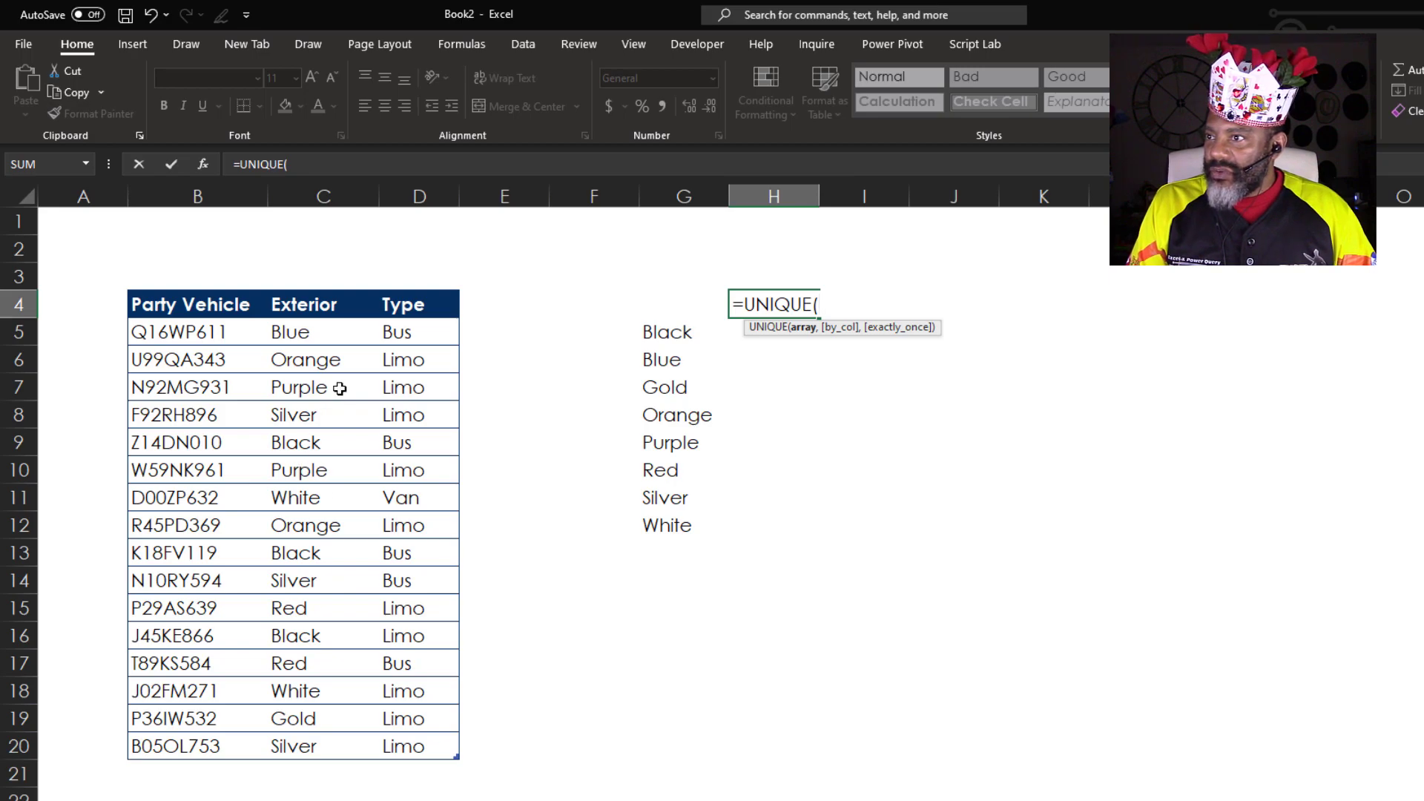
left_click_drag(426, 332, 464, 744)
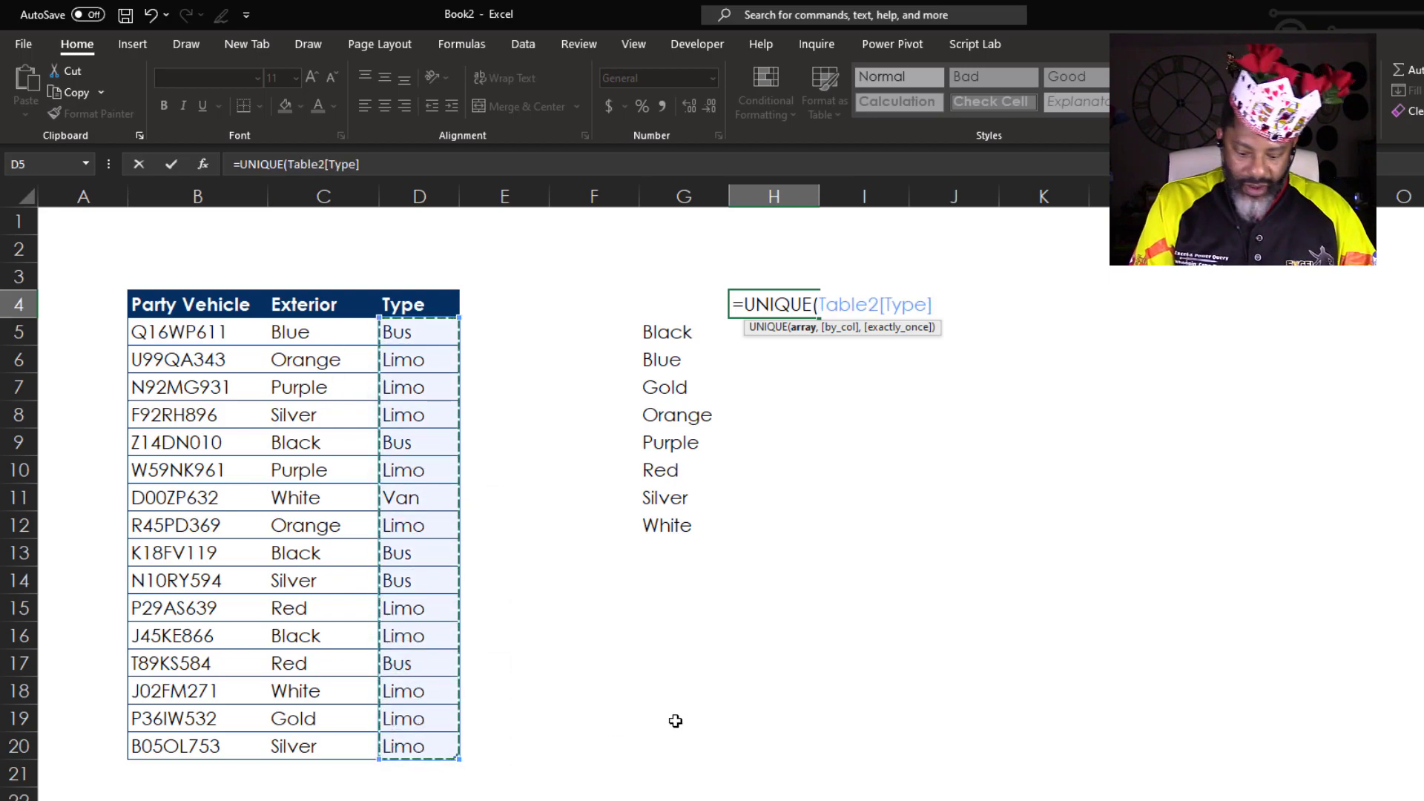
type(")")
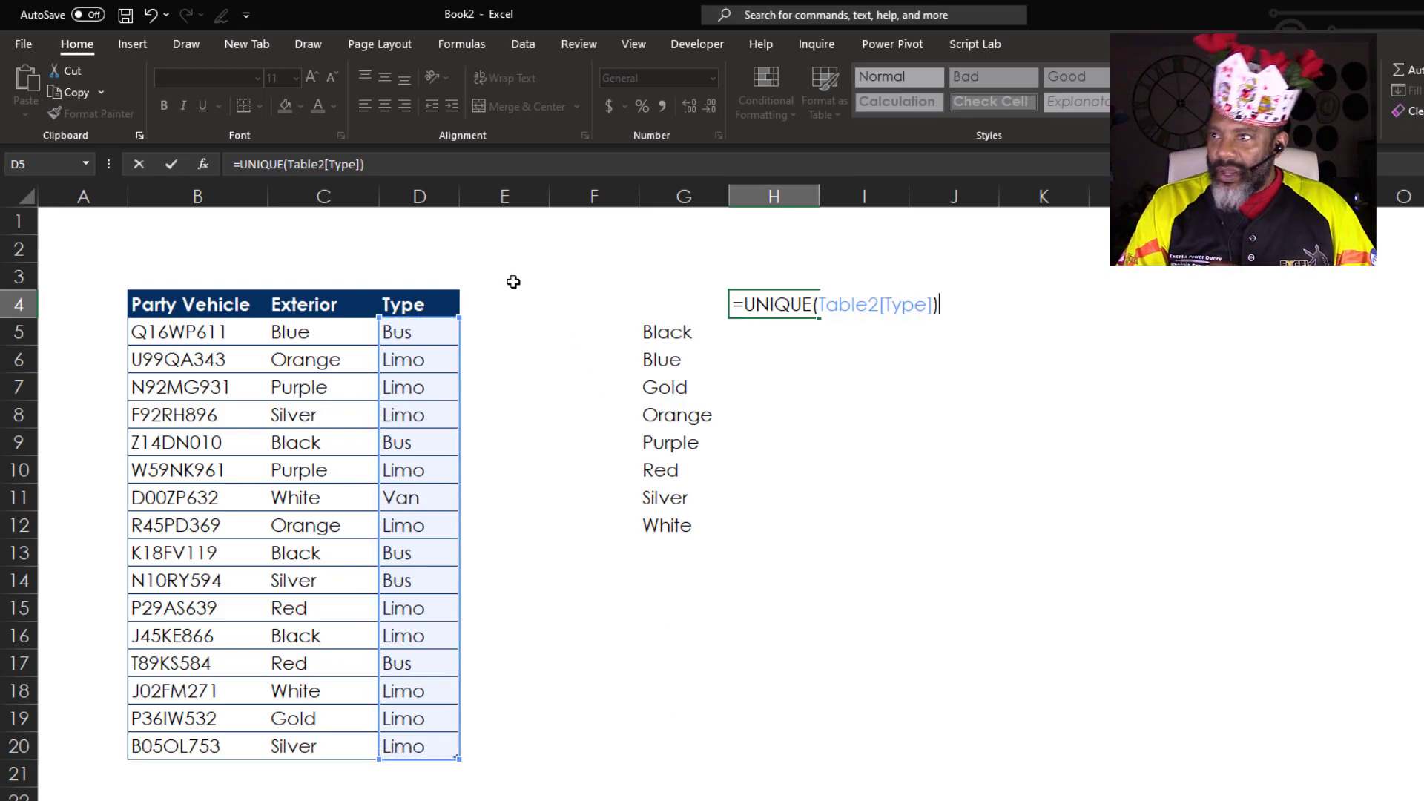
- Wrap the UNIQUE formula being edited in H4 in SORT, giving =sort(UNIQUE(Table2[Type]))
left_click(238, 164)
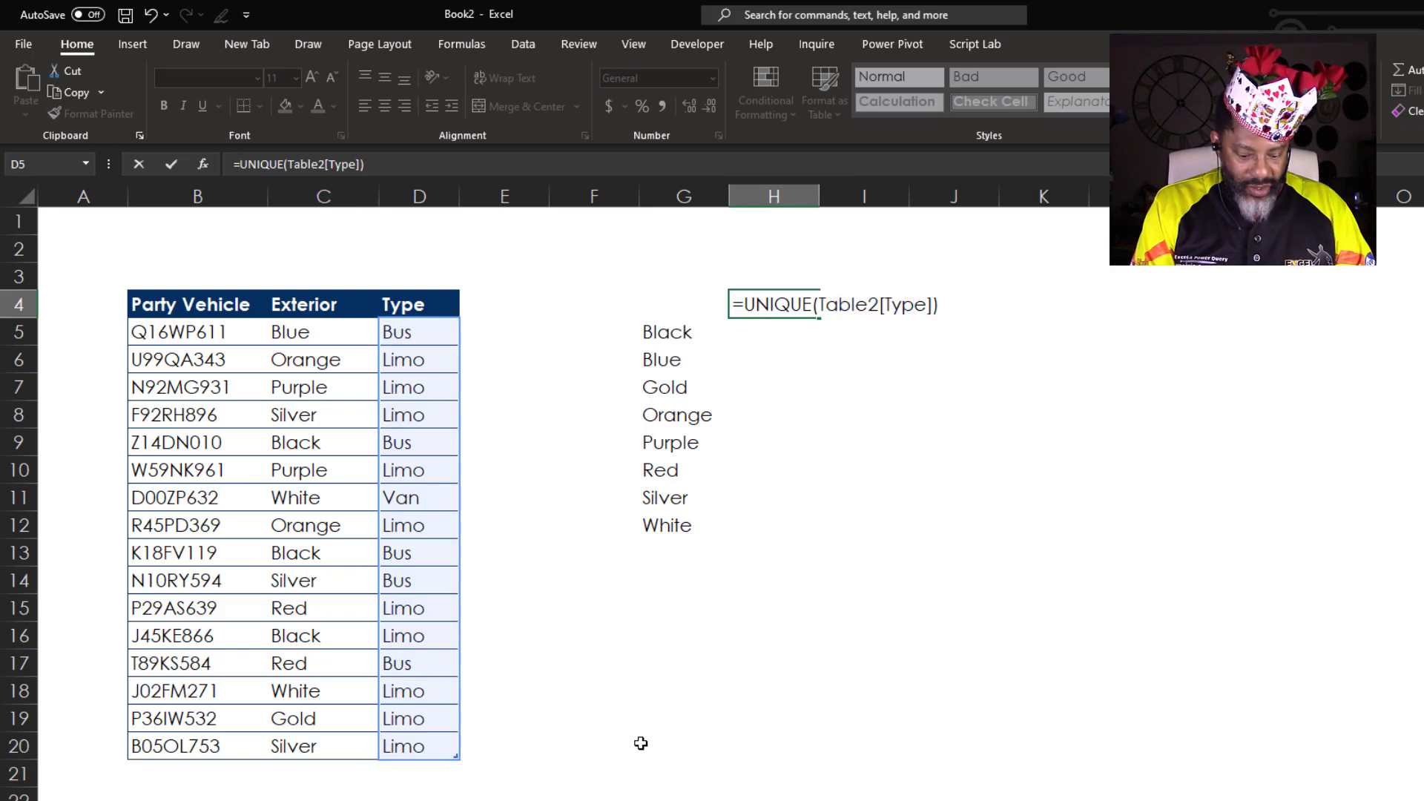
type("sort")
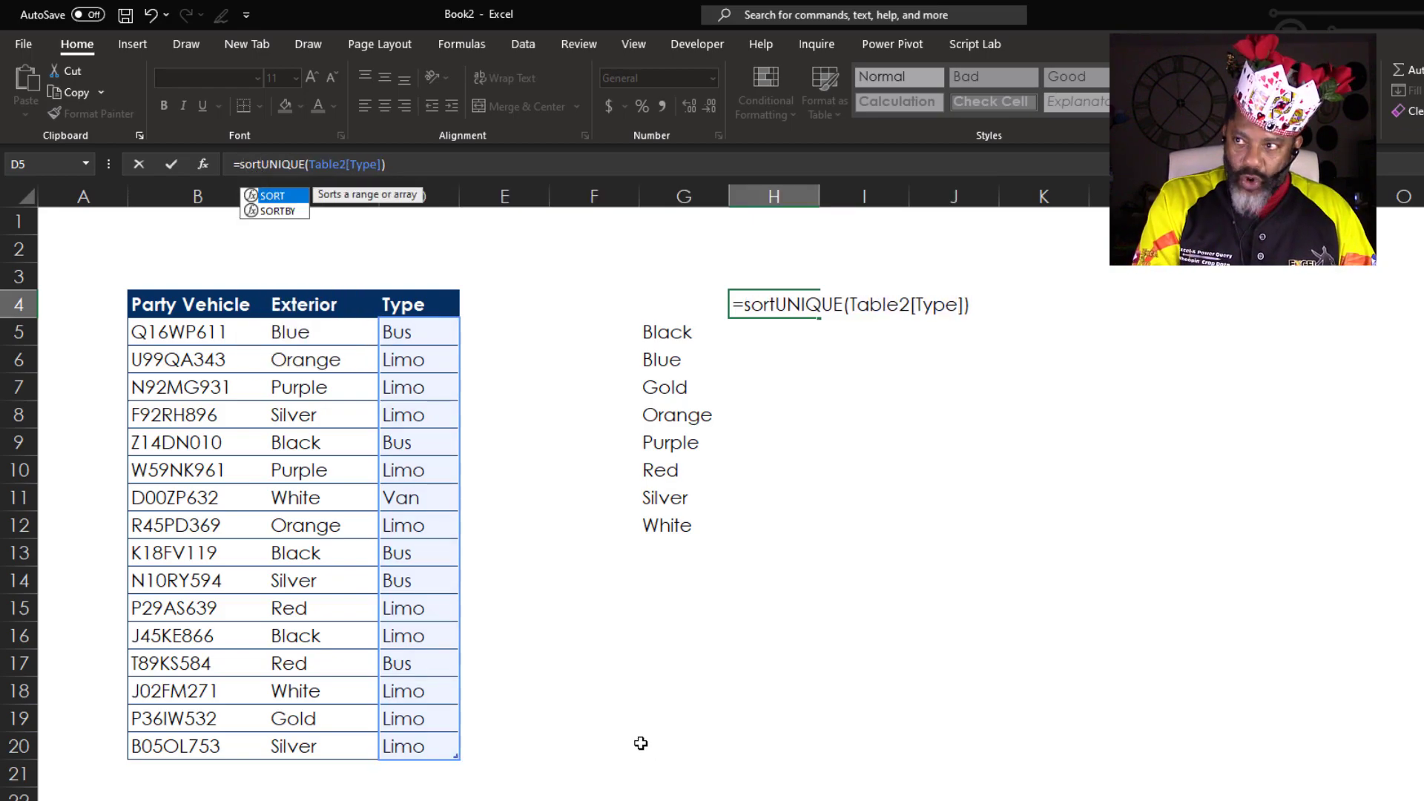
type("(")
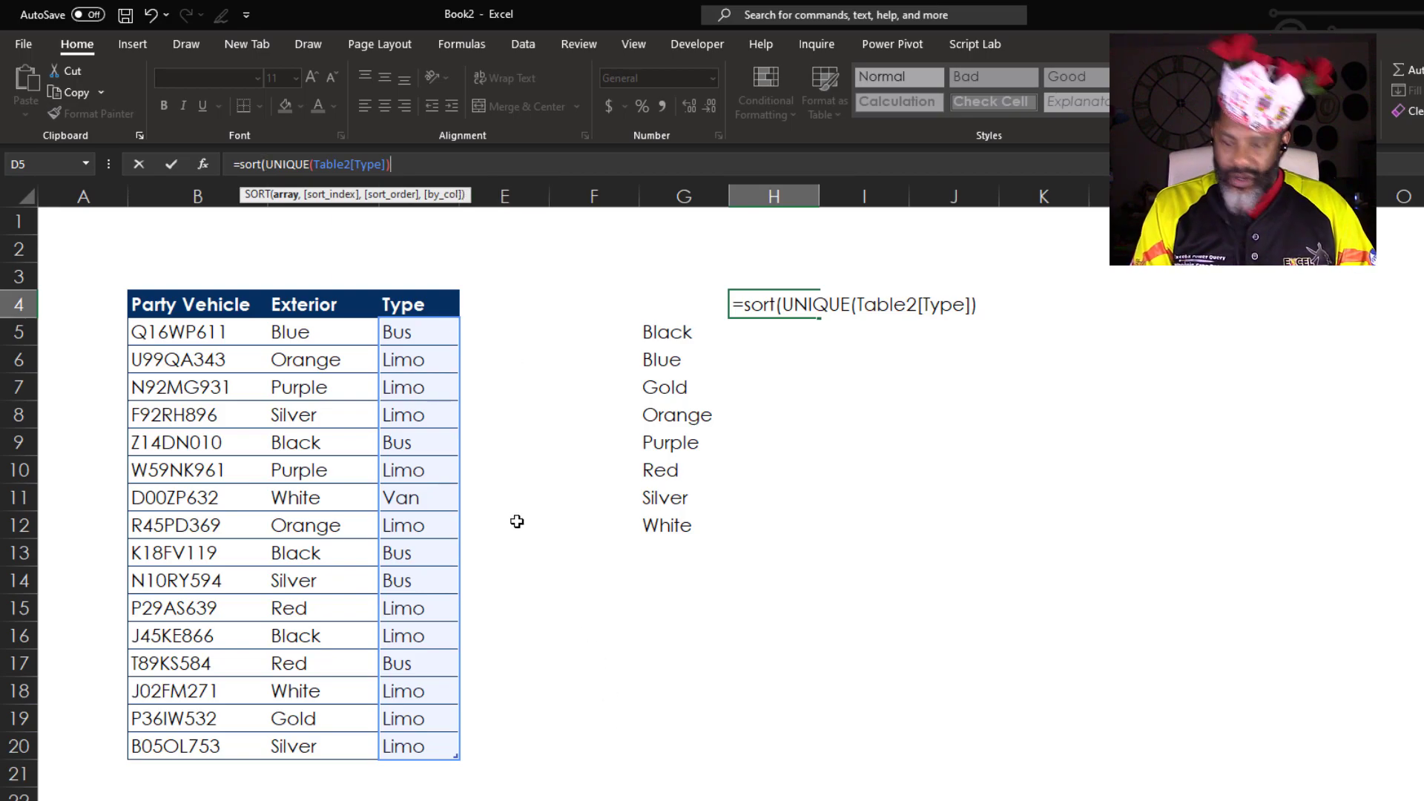
key("End")
type(")")
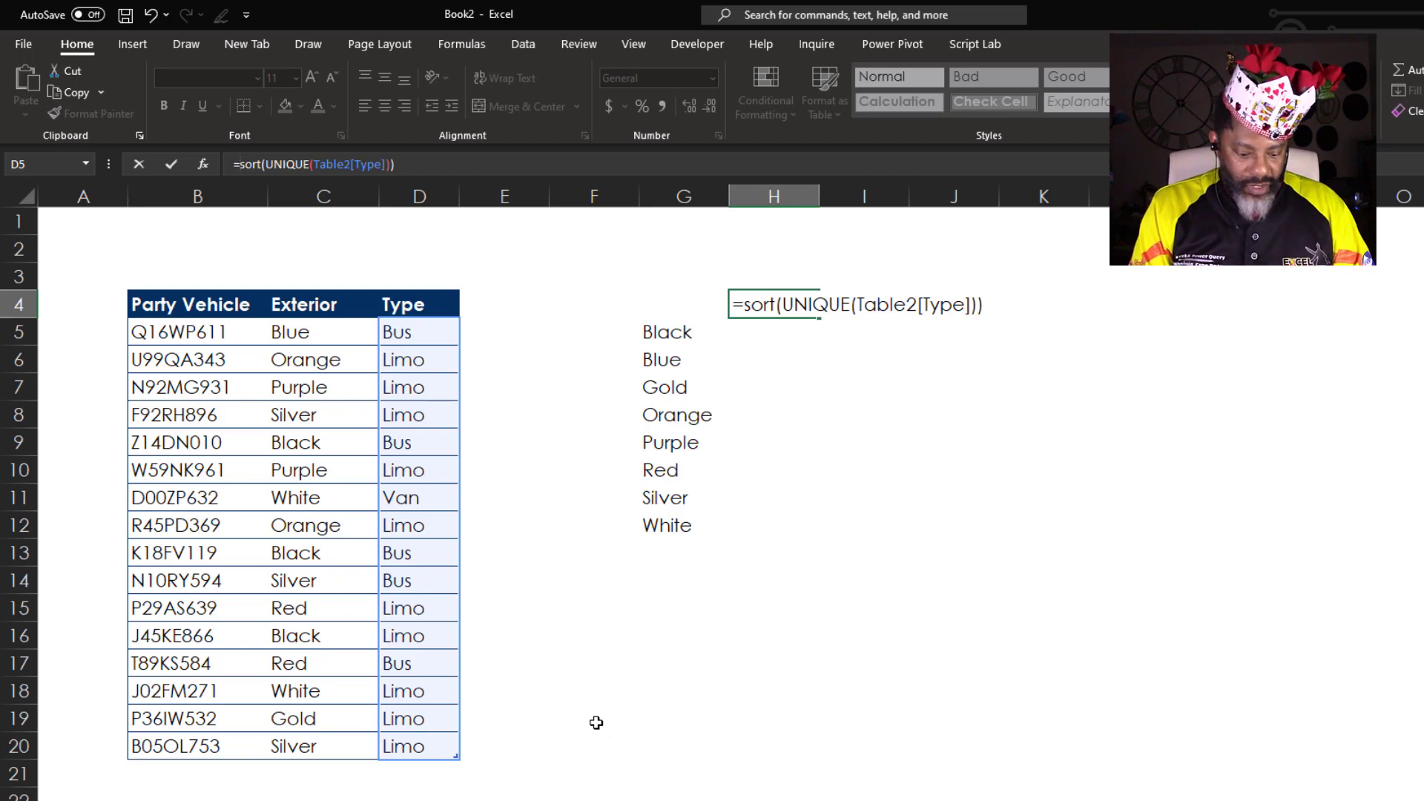
- Nest the H4 formula inside TRANSPOSE and enter it, so the sorted vehicle types spill across row 4
key("Home")
key("Right")
type("transpo")
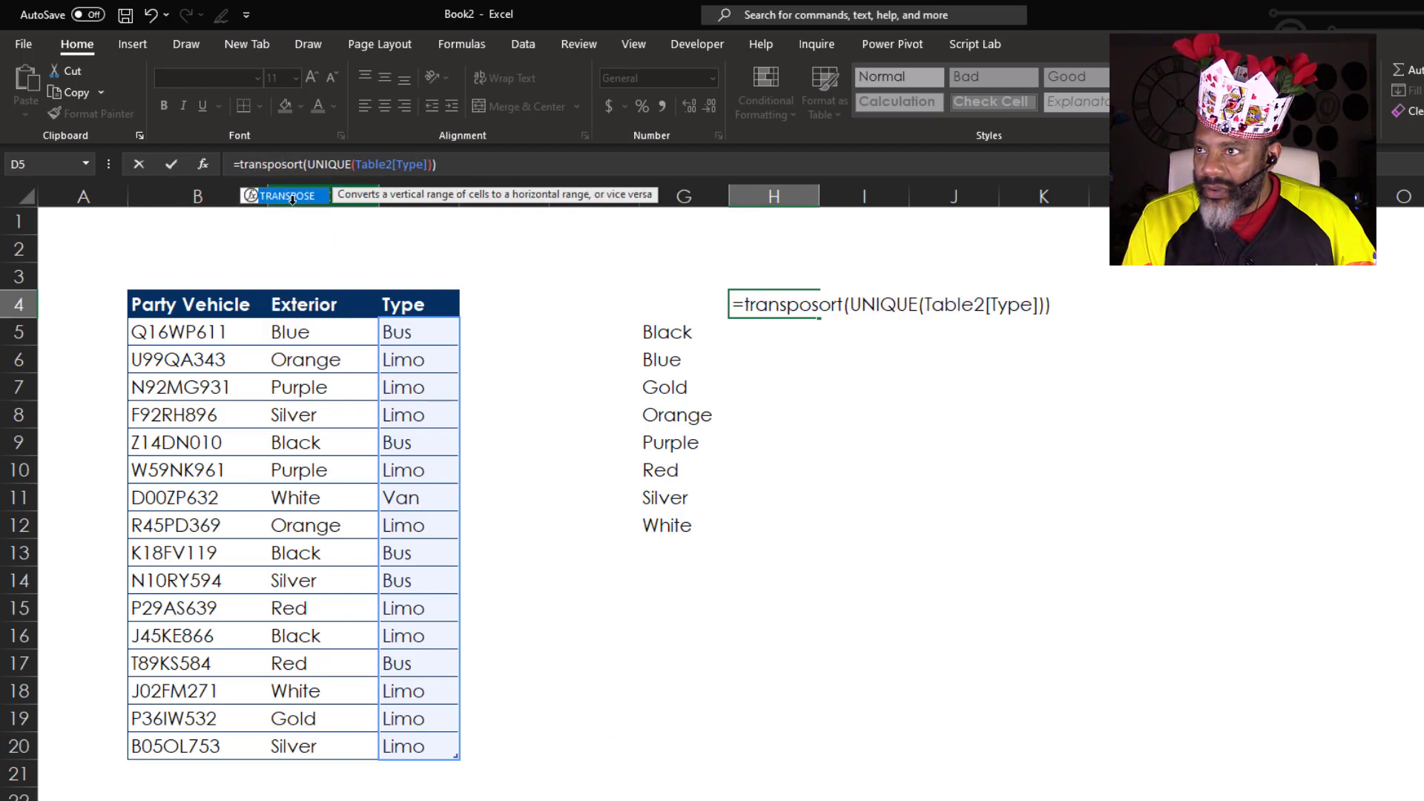
double_click(269, 197)
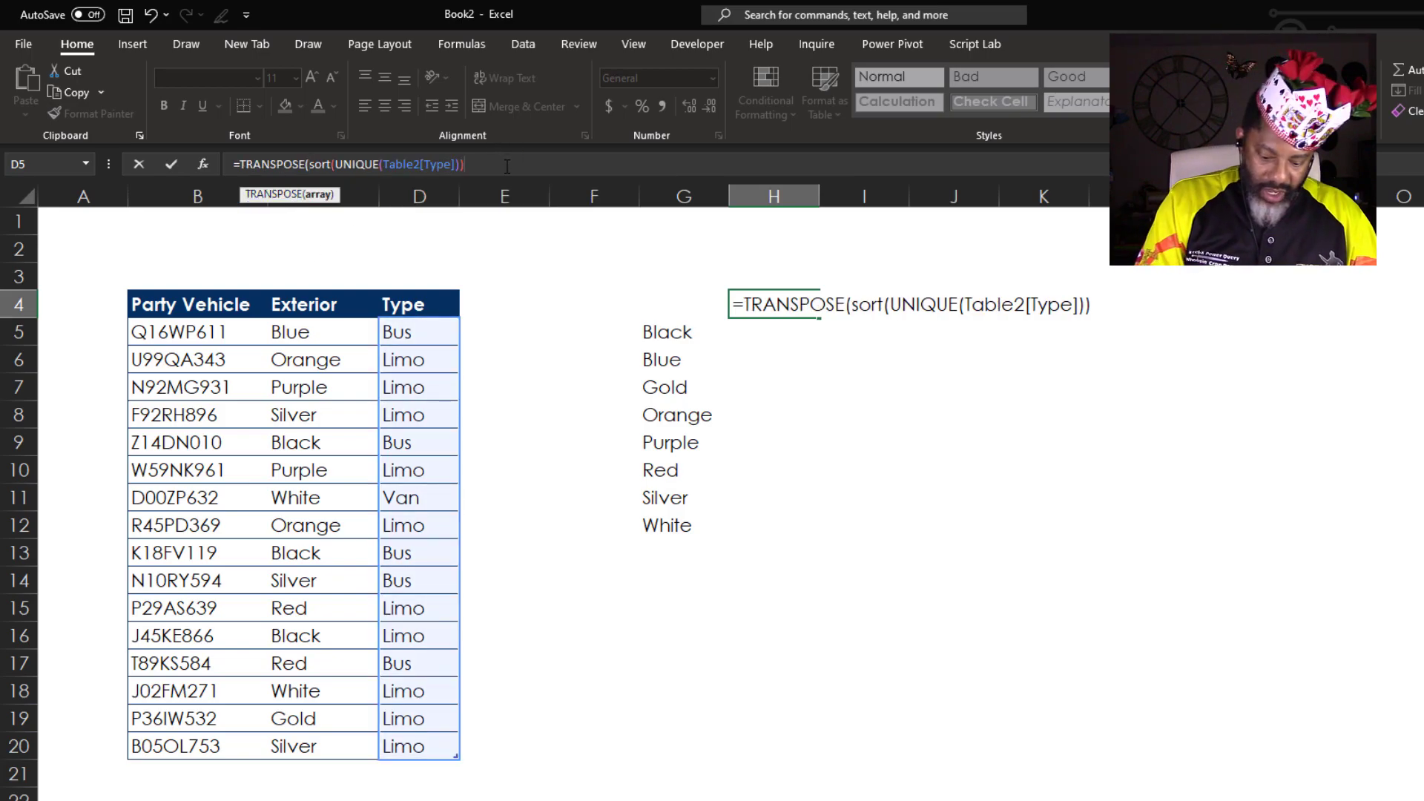
key("Return")
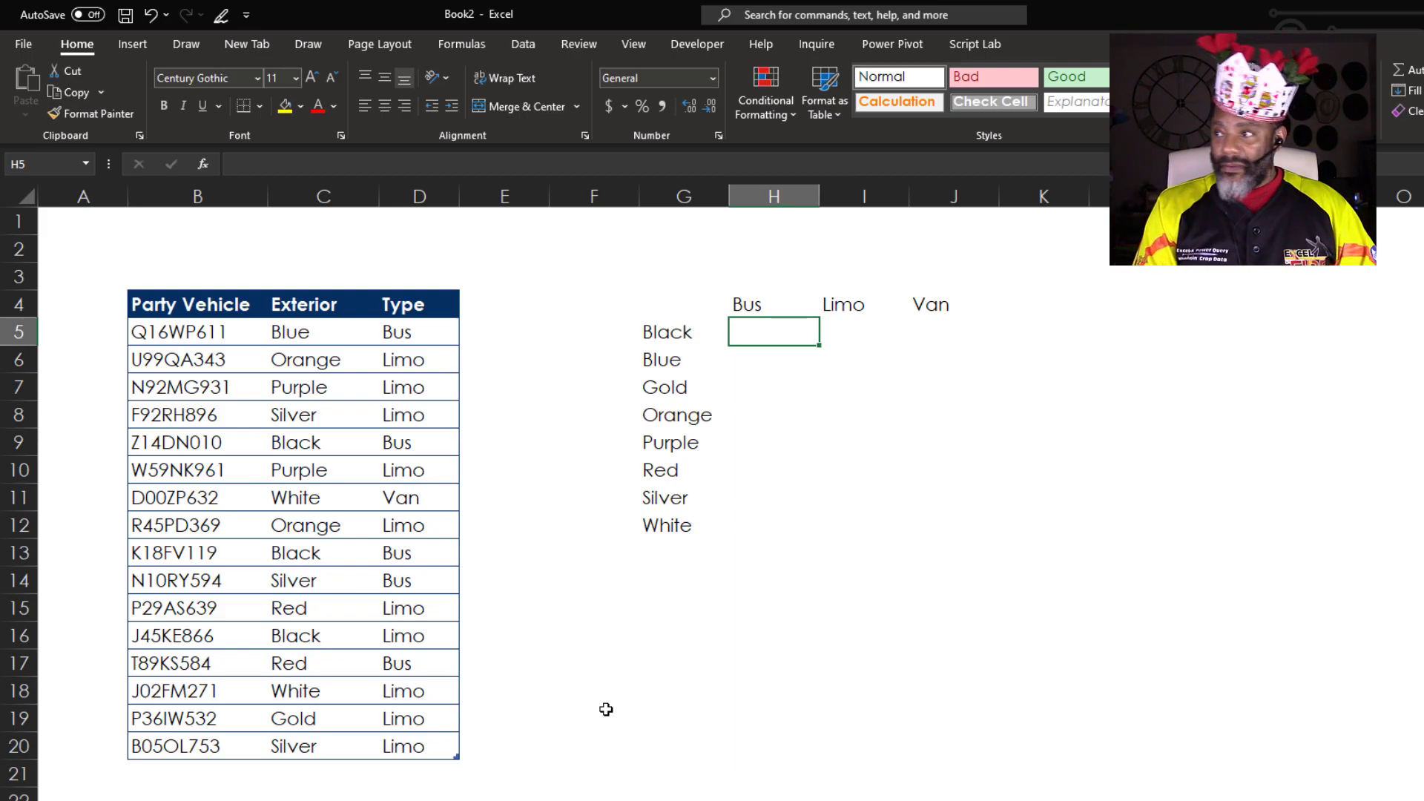
- Enter =COUNTIFS(Table2[Exterior],G5#,Table2[Type],H4#) in H5 to count the vehicles by colour and type
type("=countifs(")
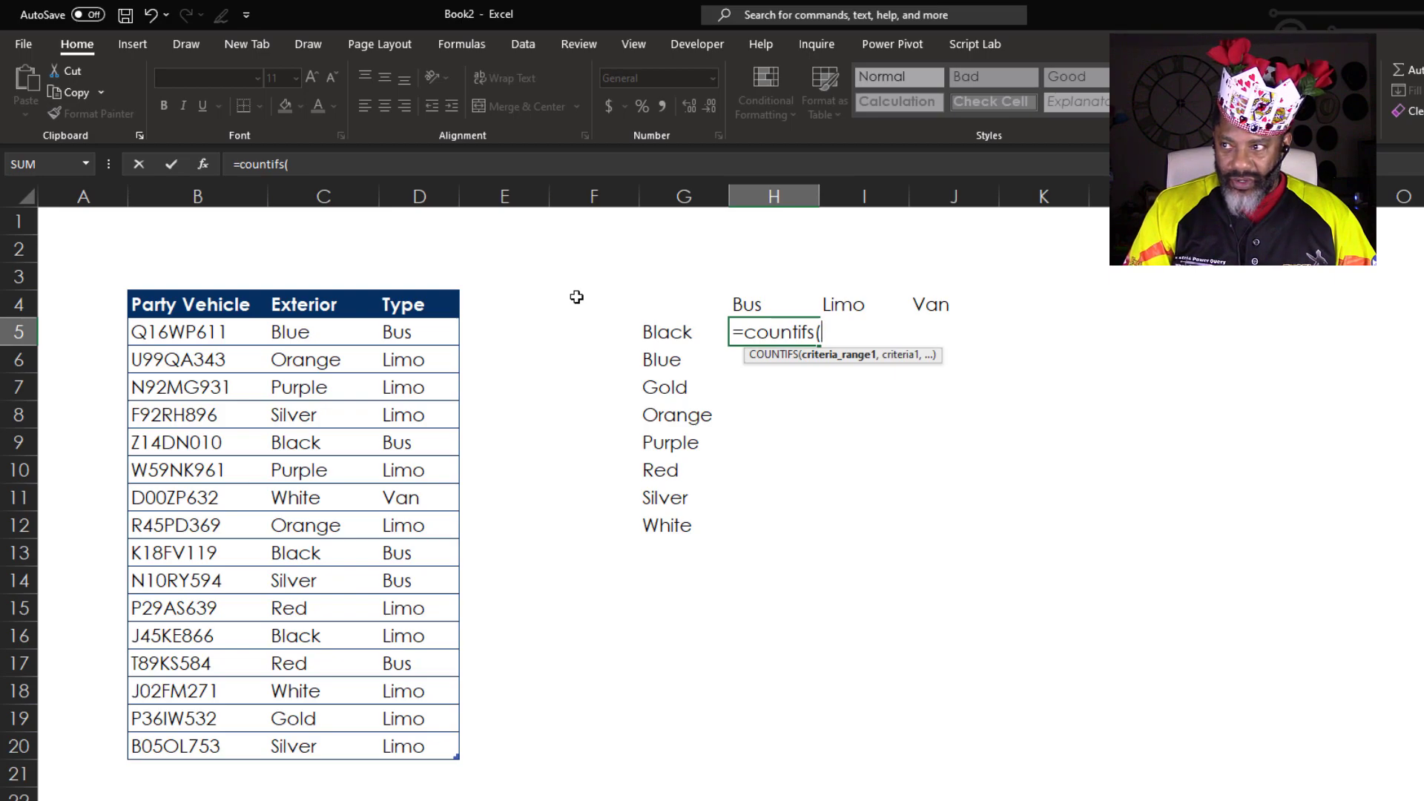
left_click_drag(315, 329, 326, 742)
type(",")
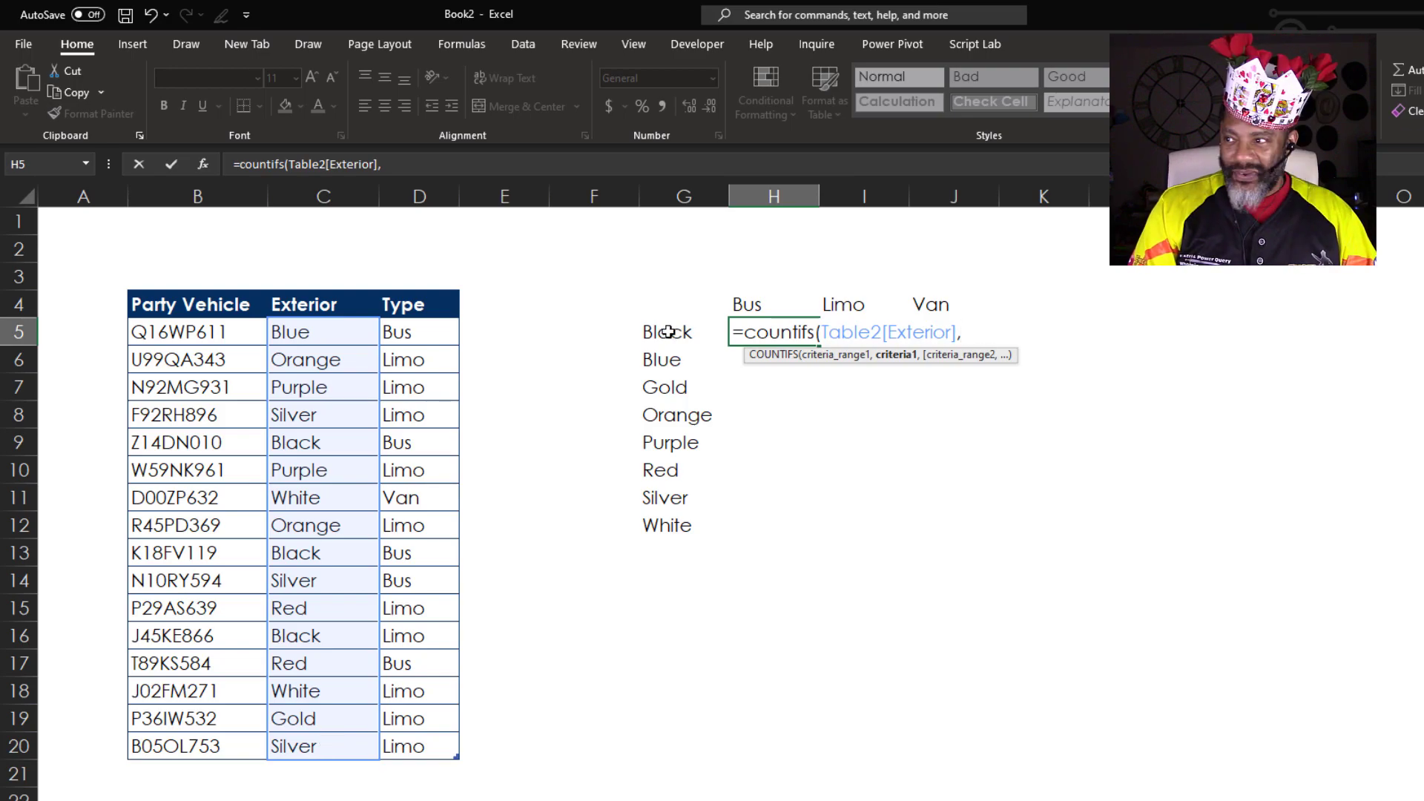
left_click_drag(668, 331, 680, 520)
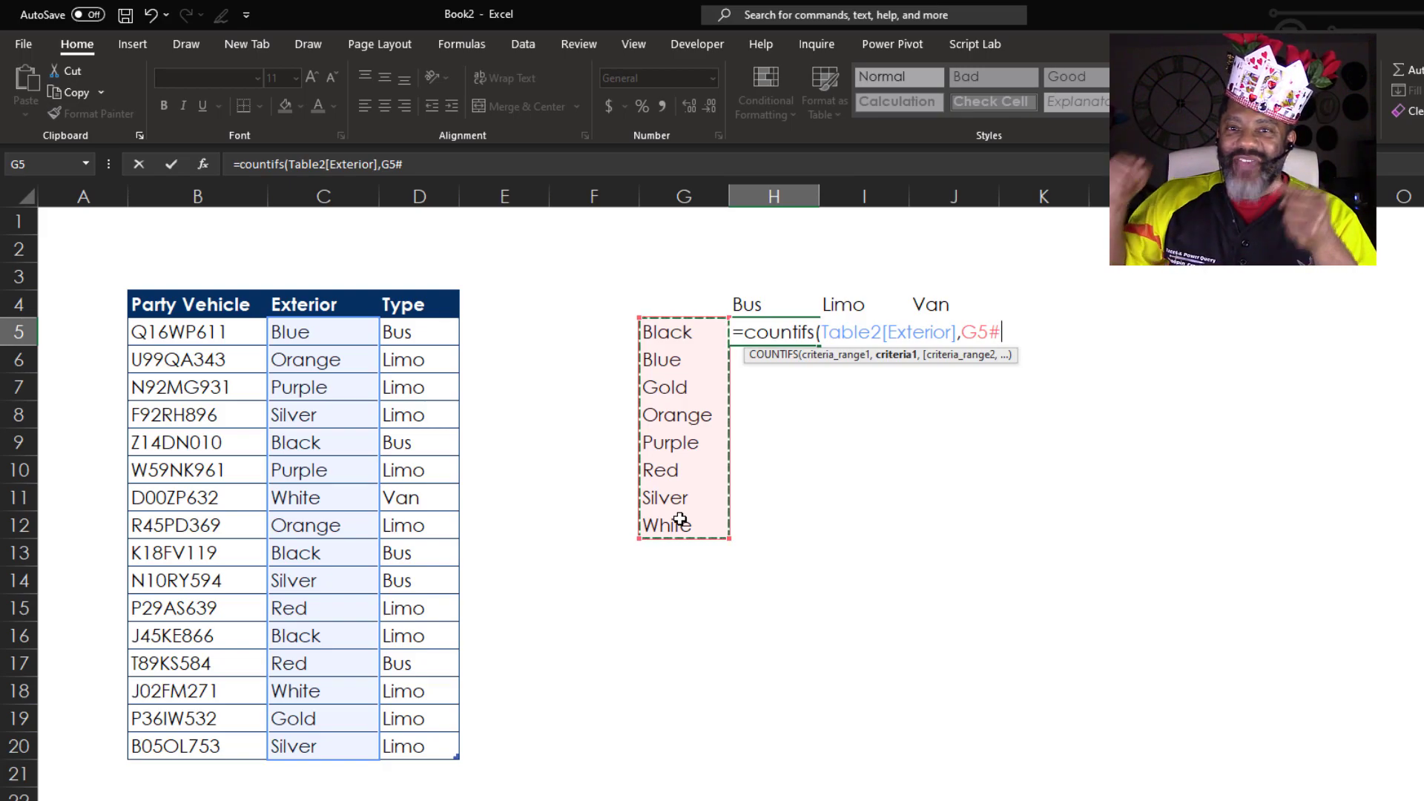
type(",")
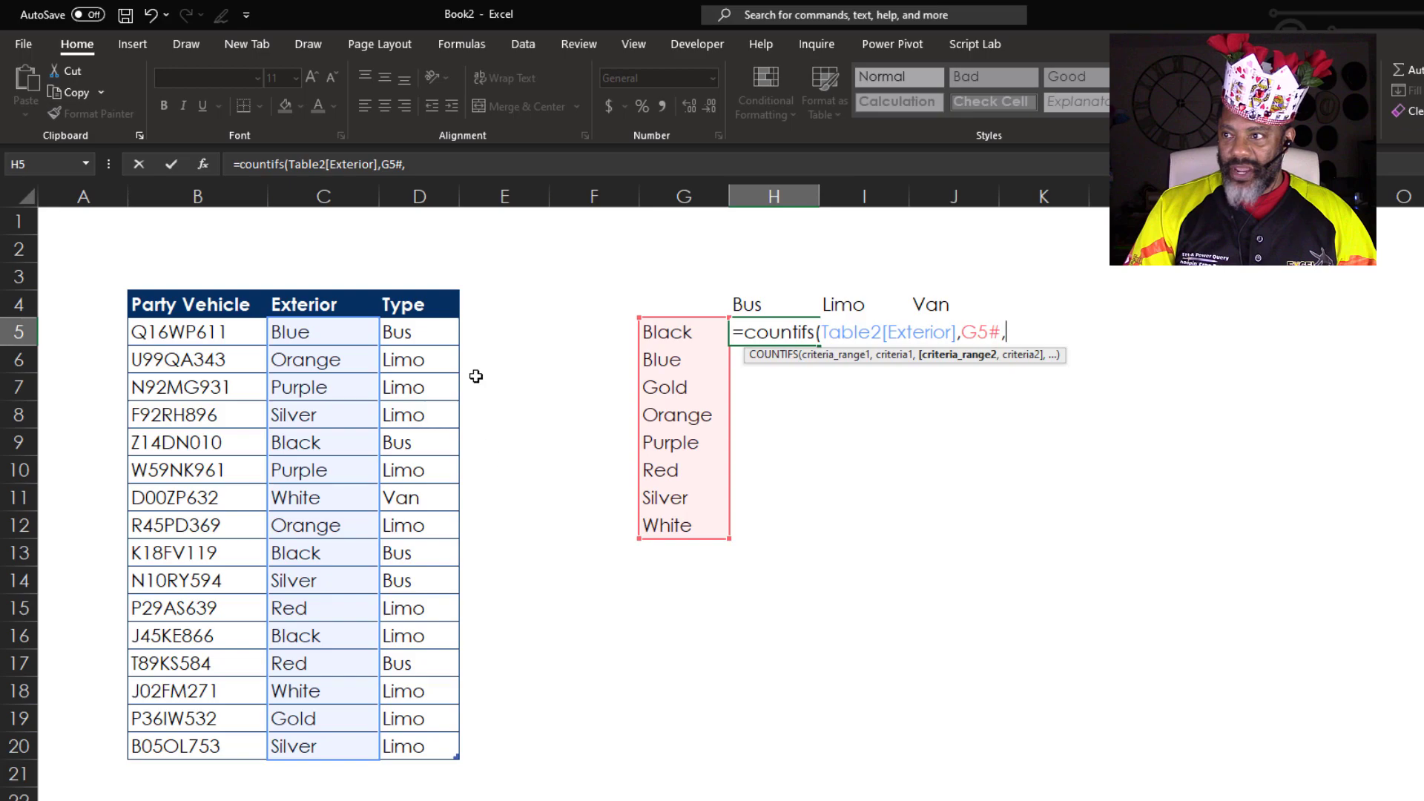
left_click_drag(434, 337, 437, 750)
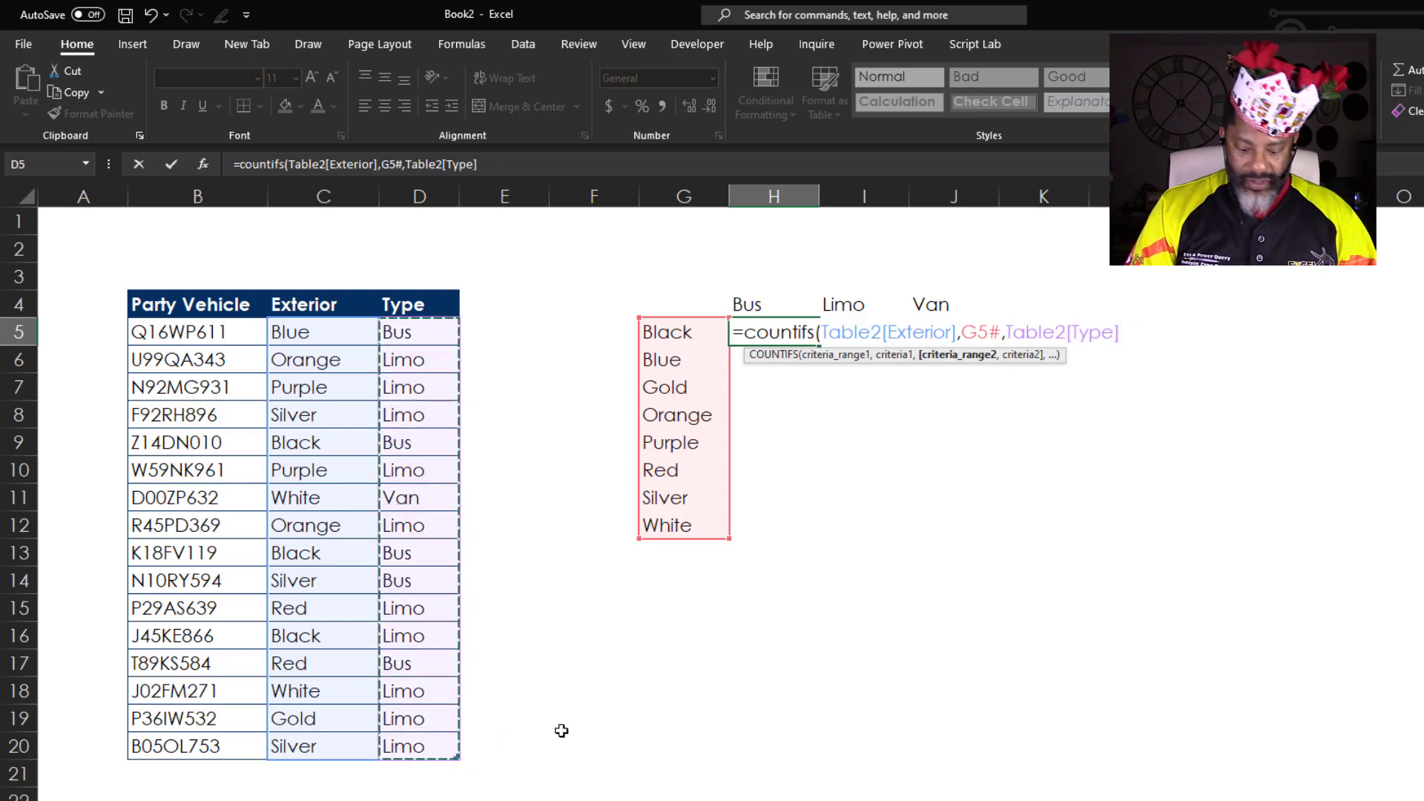
type(",")
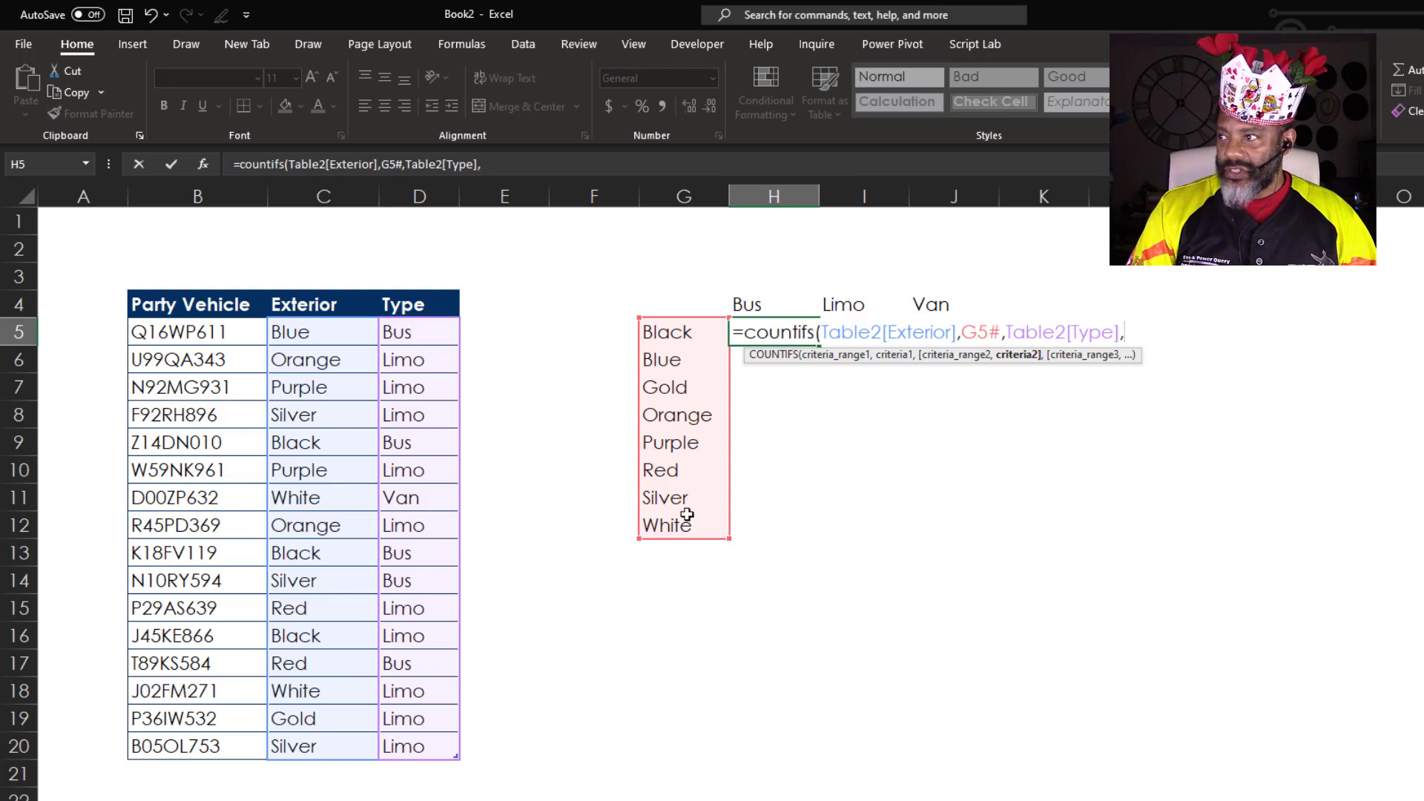
left_click_drag(750, 303, 922, 304)
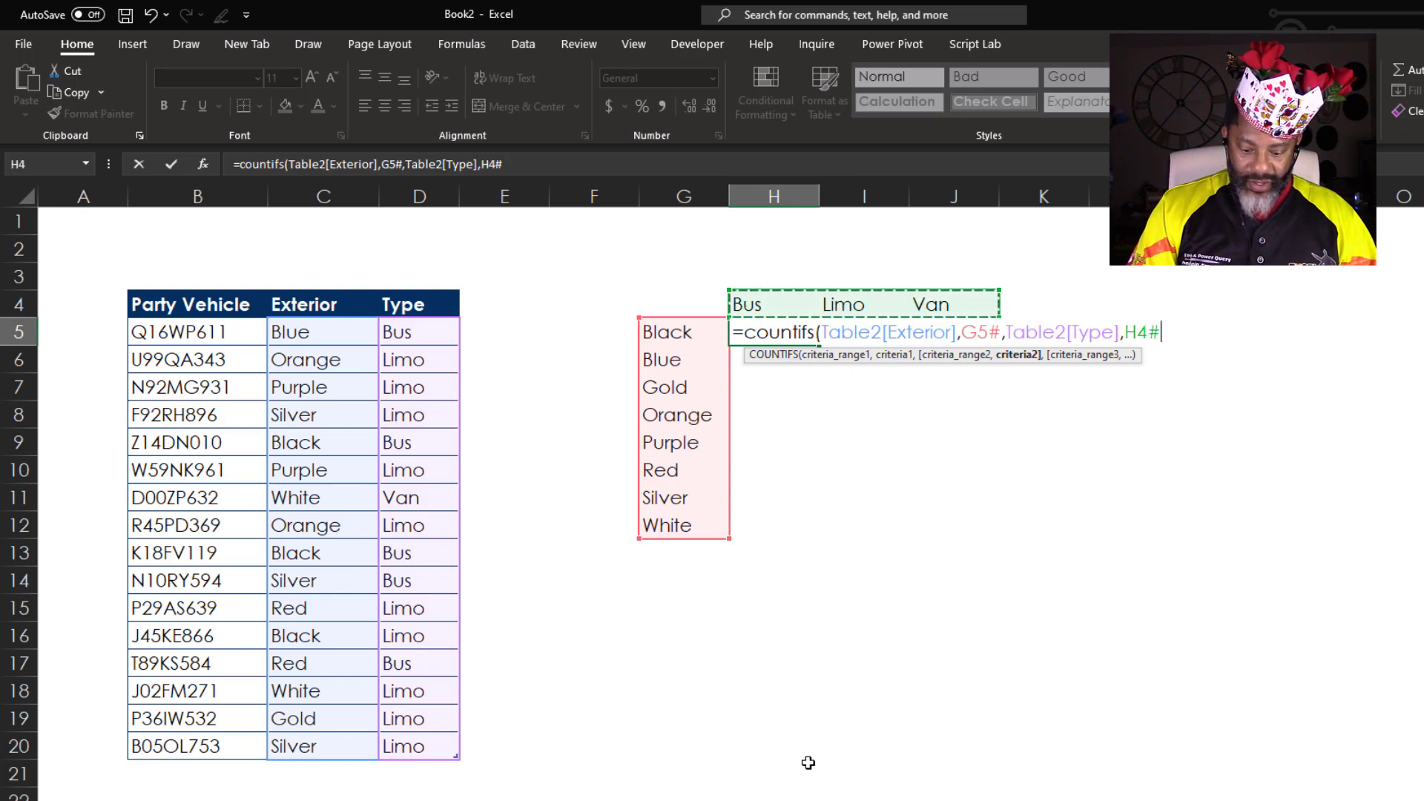
type(")")
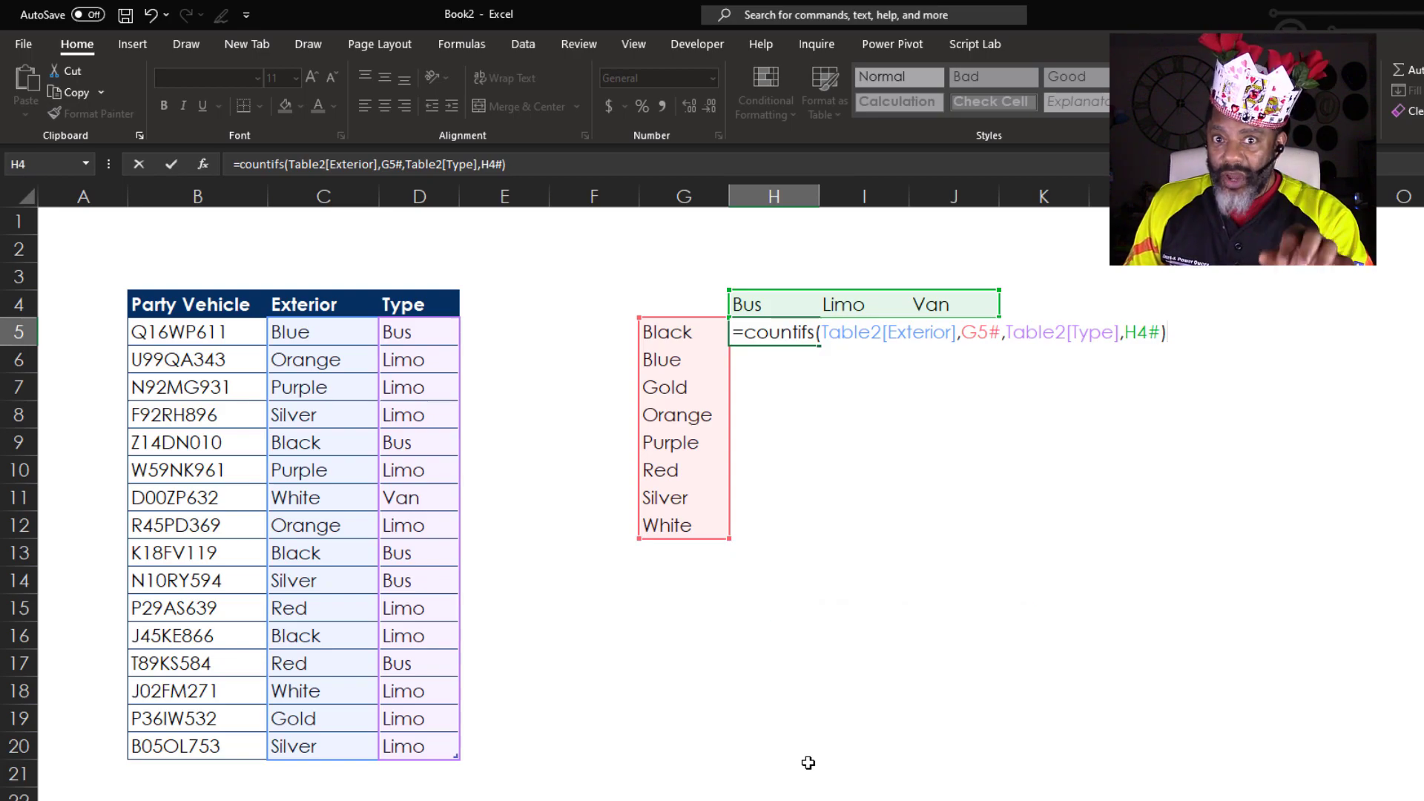
key("Return")
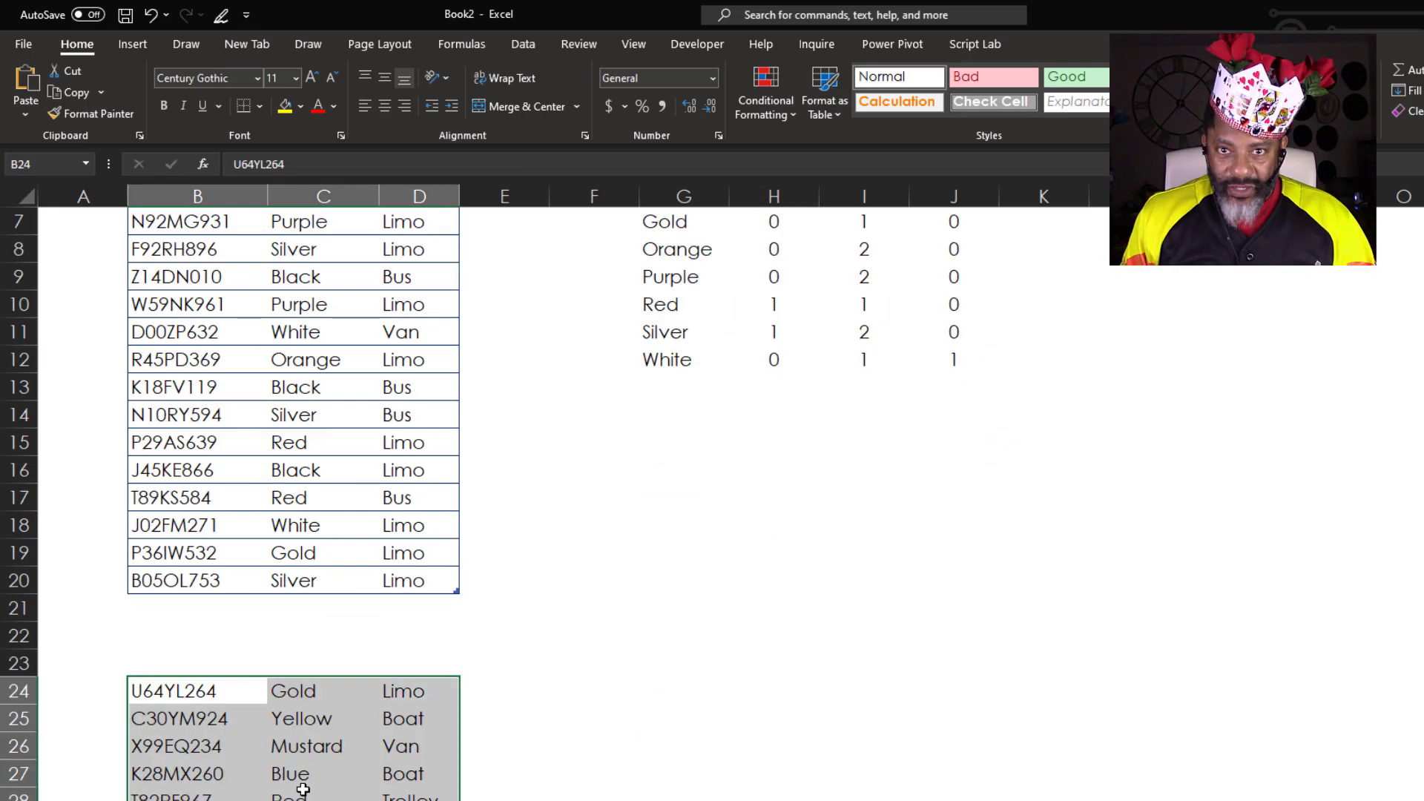
- Move the selected block of extra vehicle rows starting at B24 up directly beneath the vehicle table's last row
scroll(303, 790, "up", 2)
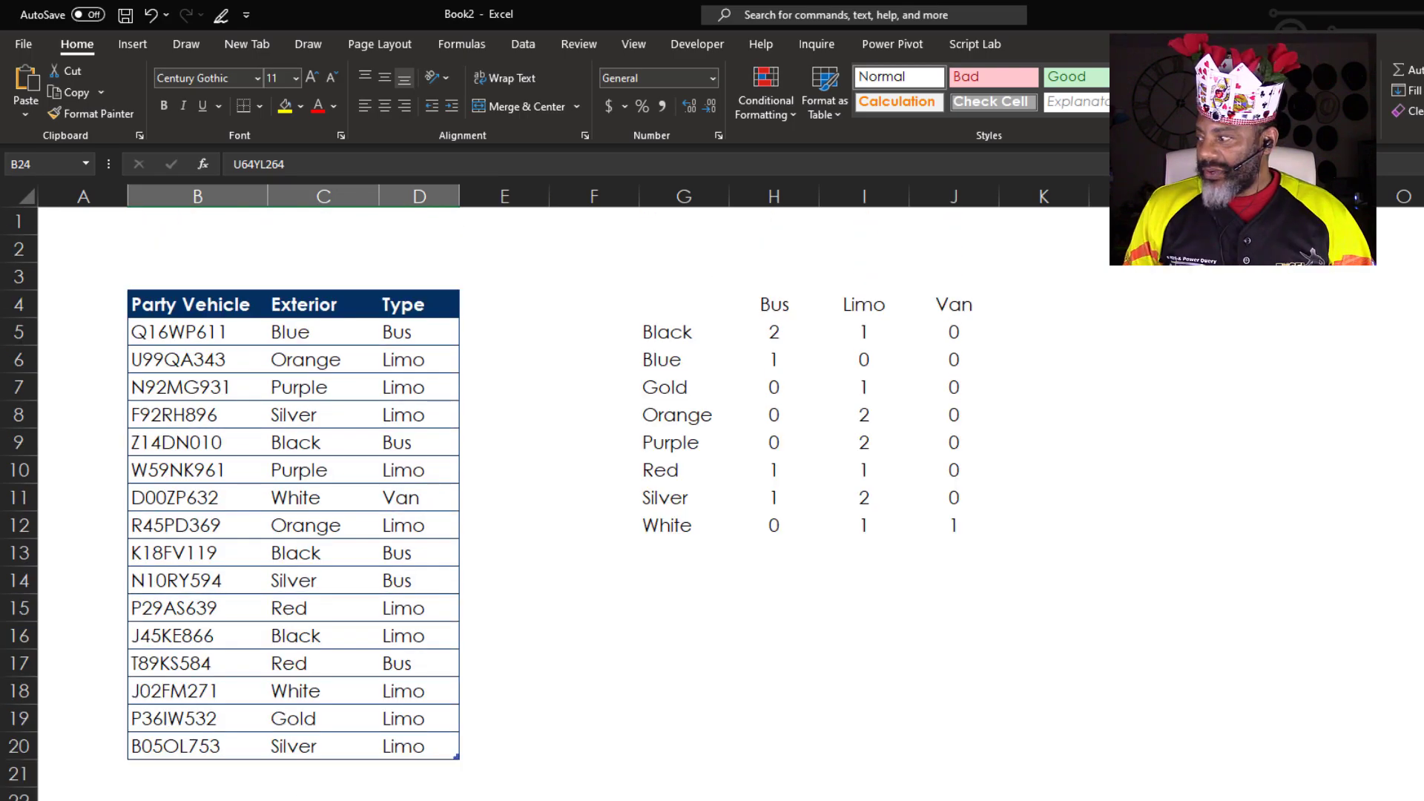
scroll(297, 482, "down", 3)
scroll(297, 482, "up", 3)
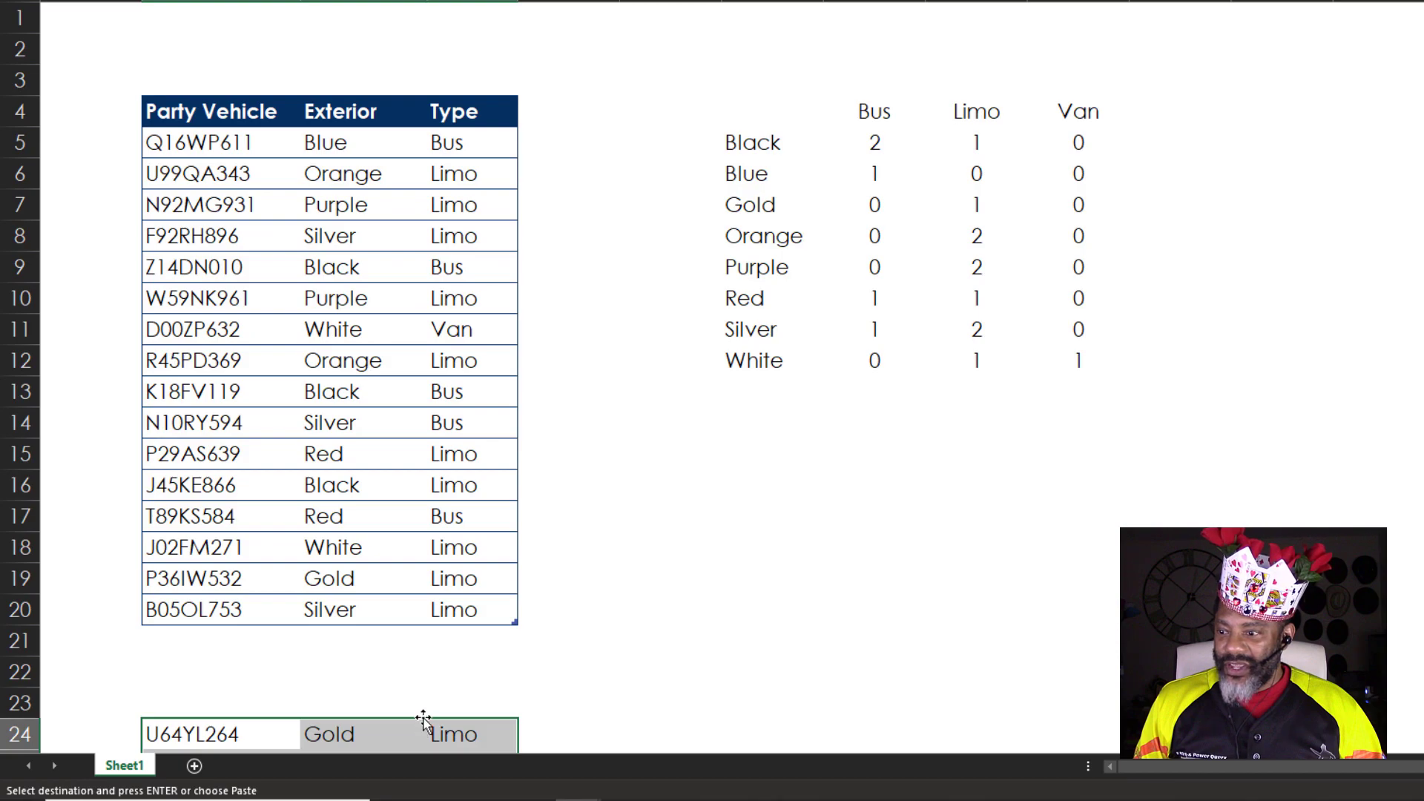
left_click_drag(423, 718, 424, 639)
left_click(798, 621)
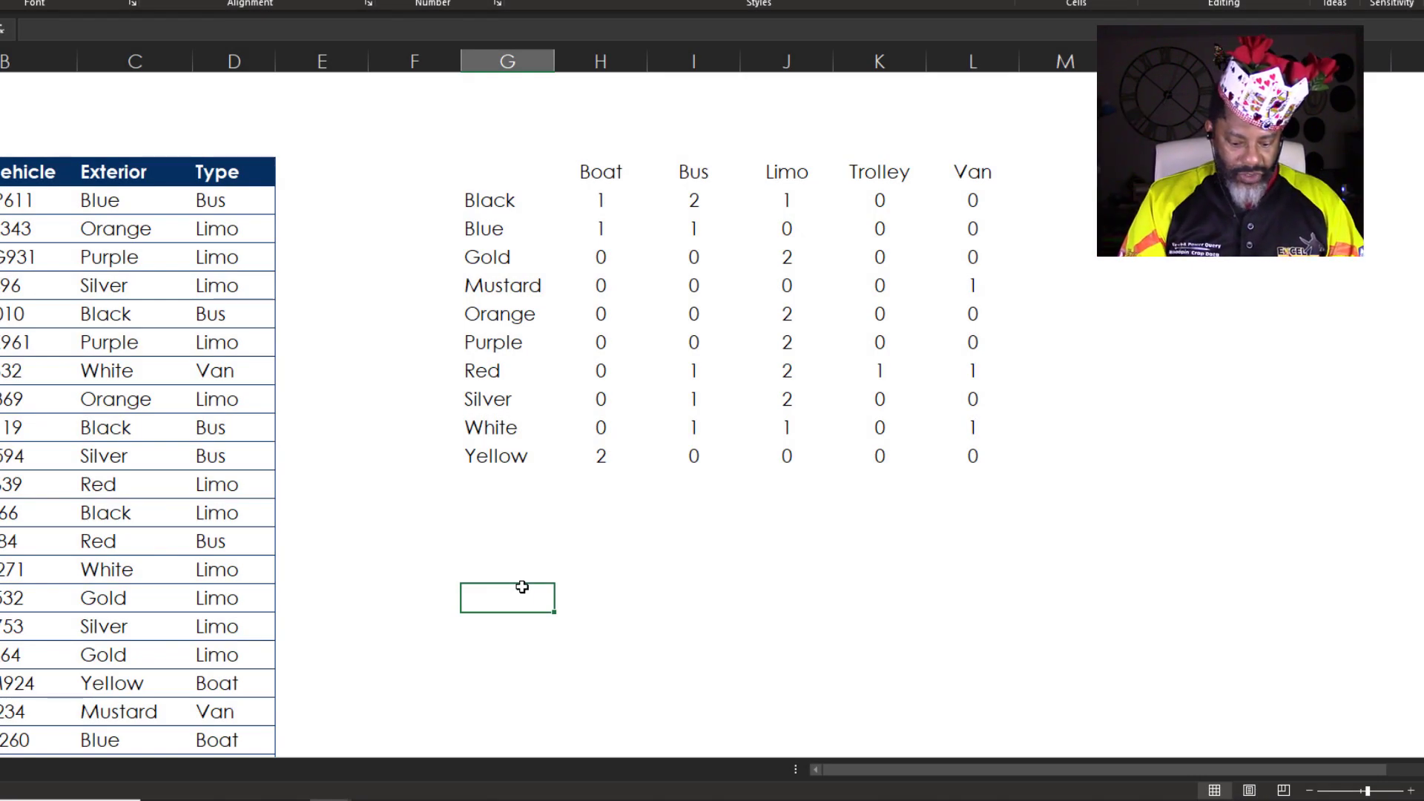
- Enter the lookup values Purple in G19 and Van in G20, below the count grid
type("Purple")
key("Return")
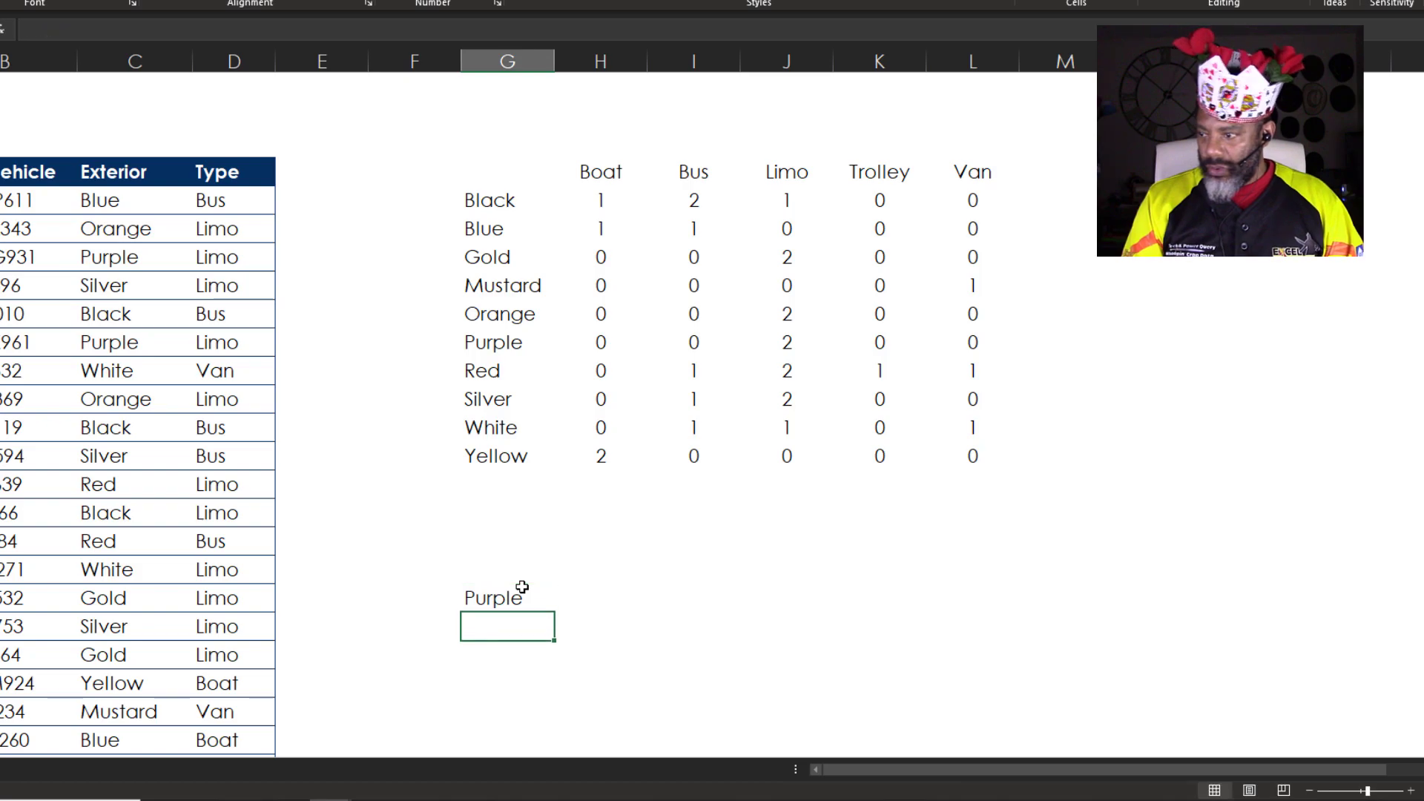
type("Van")
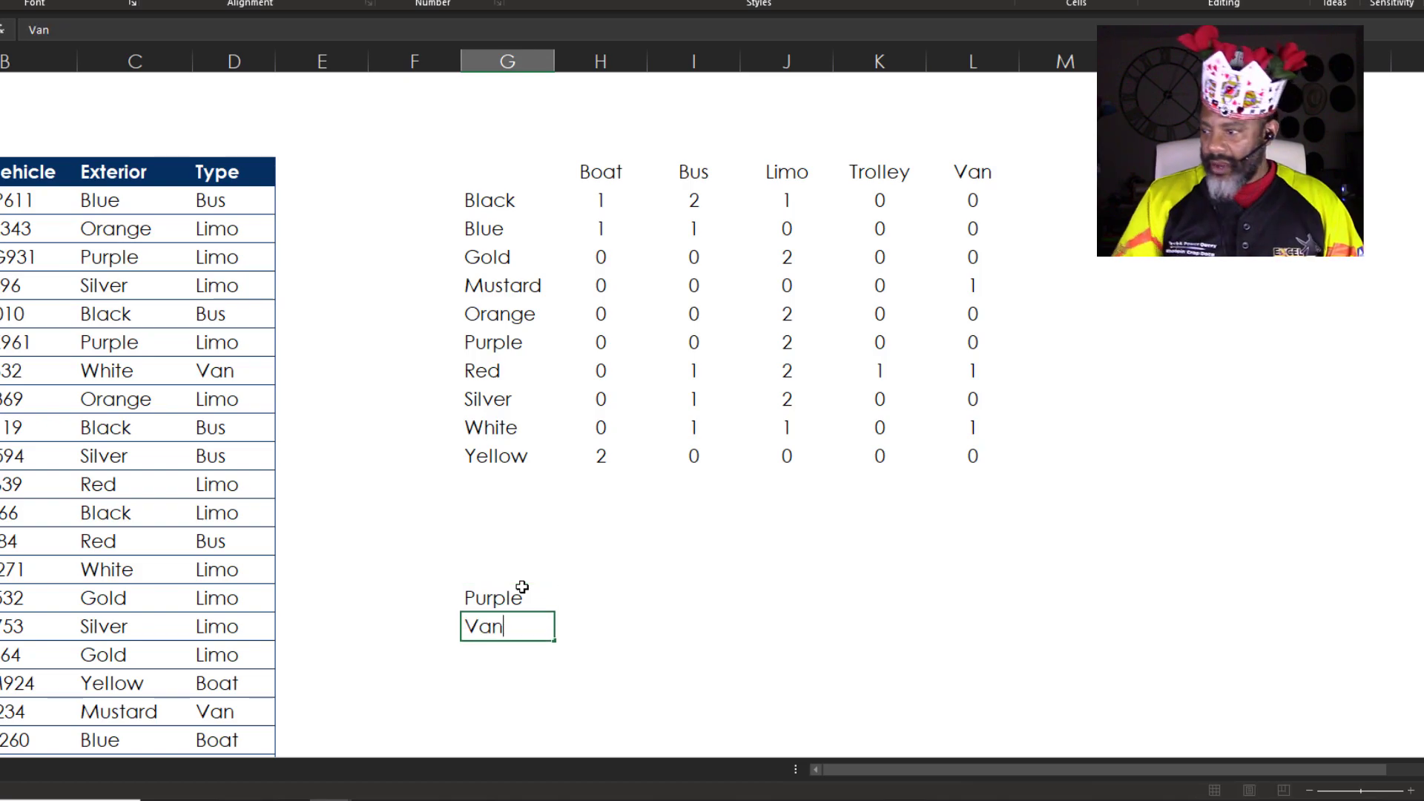
key("Up")
- Start an XLOOKUP formula in H19 with G19 as the lookup value and the colour list G5# as the lookup array
key("Right")
type("=xl")
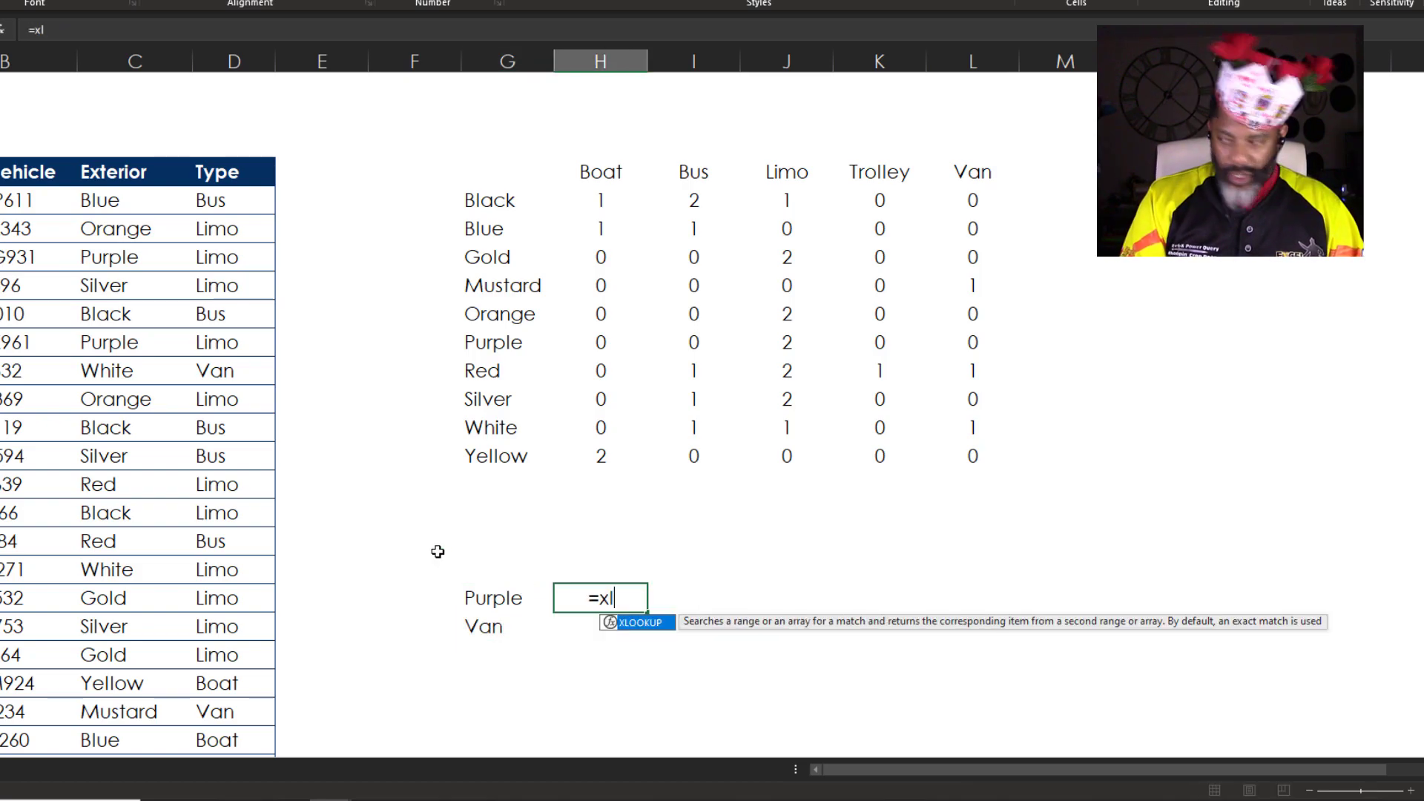
double_click(644, 623)
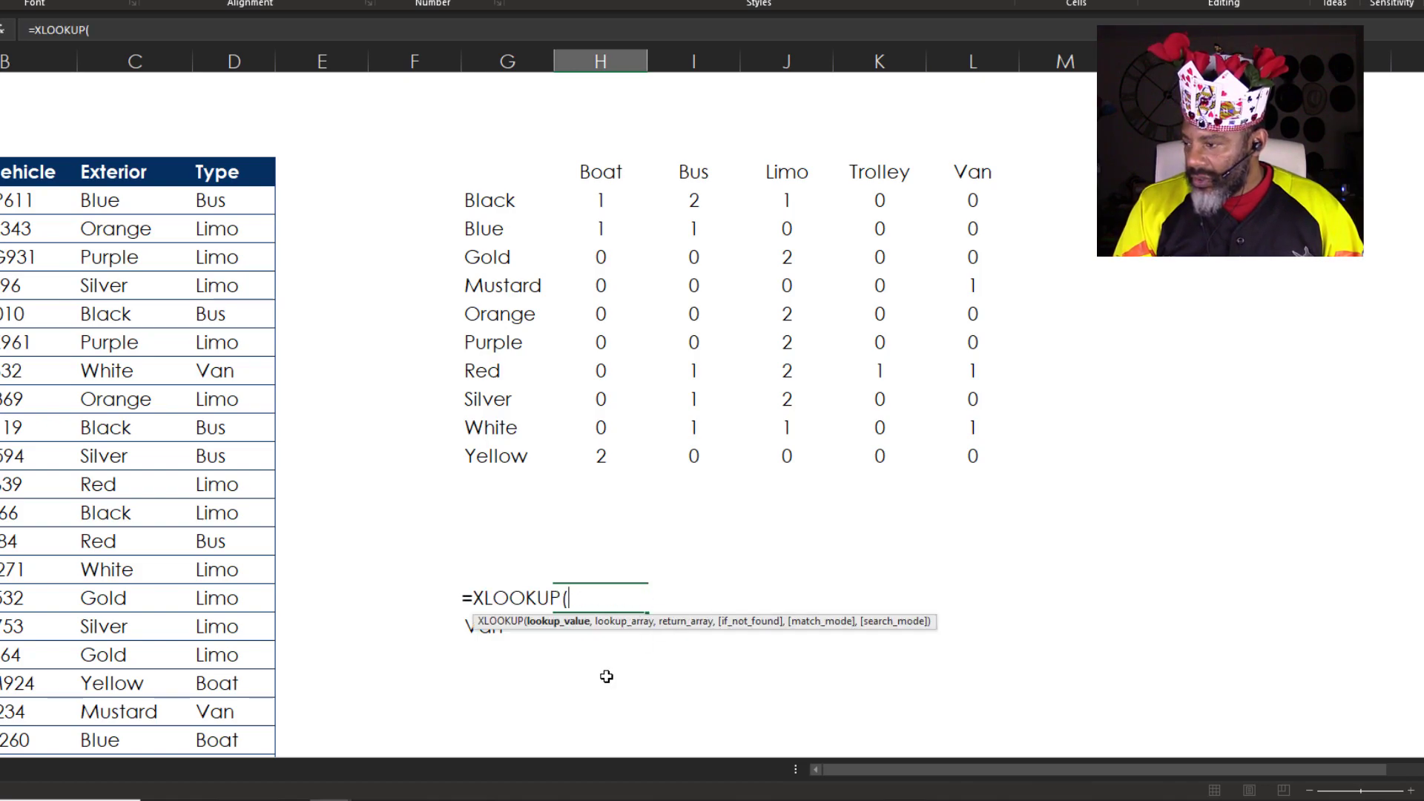
scroll(579, 645, "down", 1)
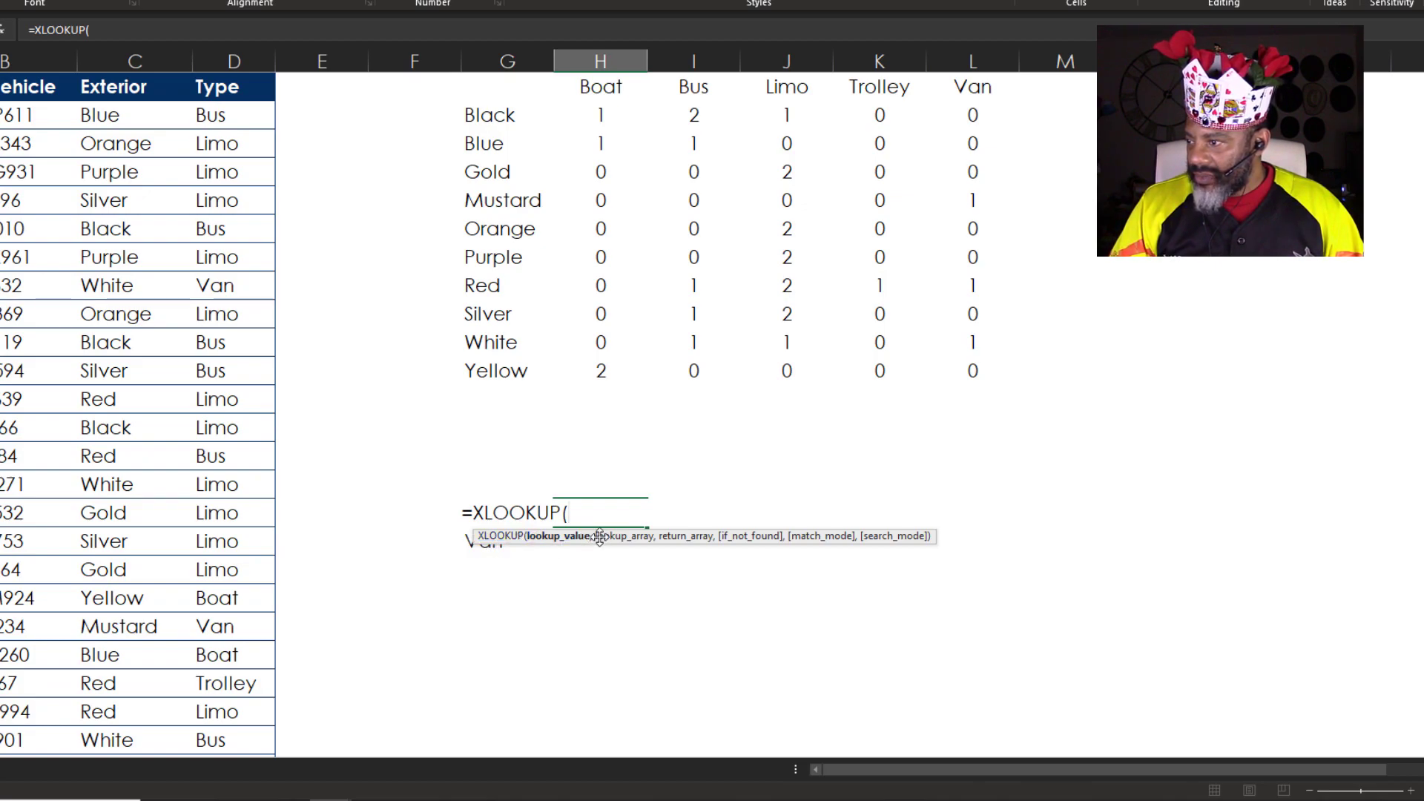
left_click_drag(600, 538, 654, 595)
left_click(494, 539)
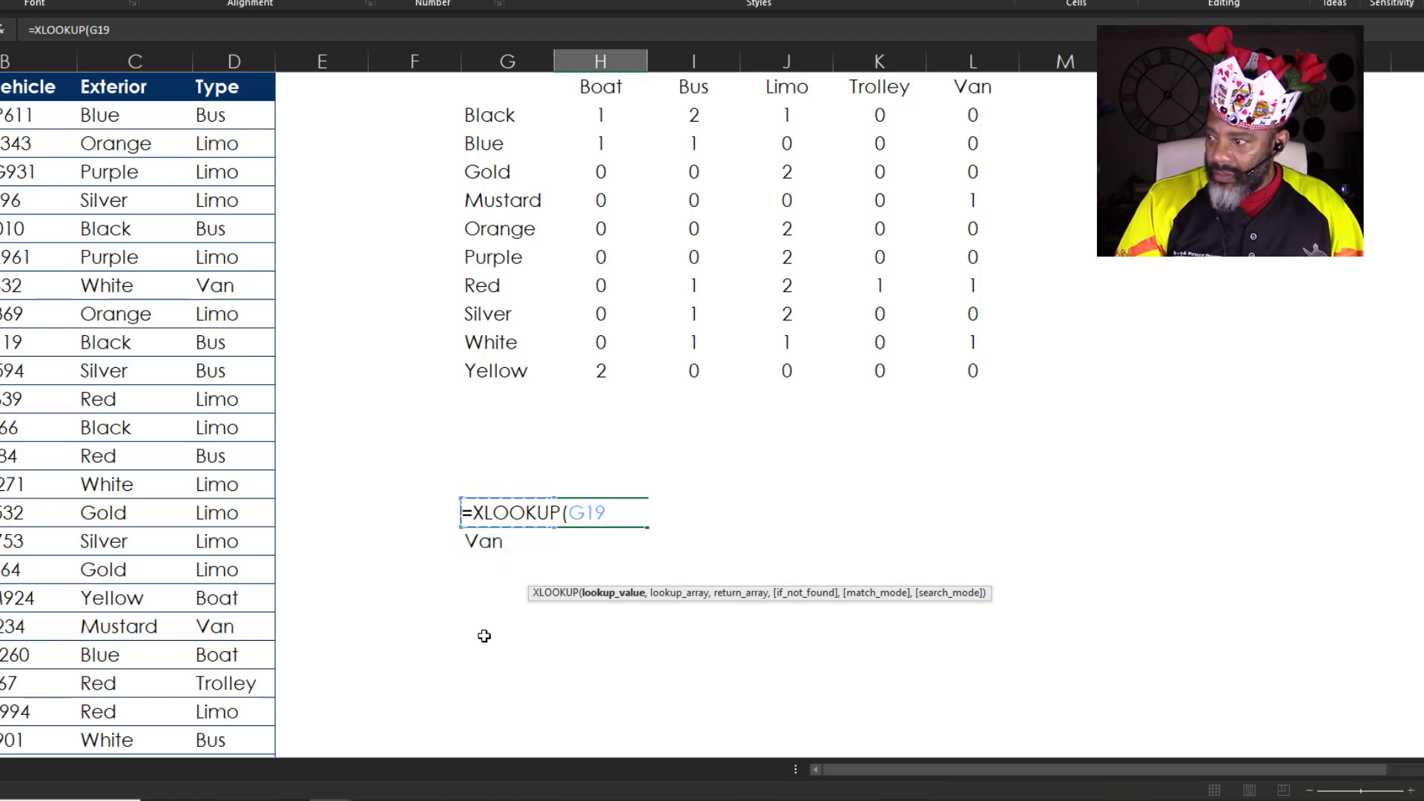
type(",")
scroll(484, 635, "up", 1)
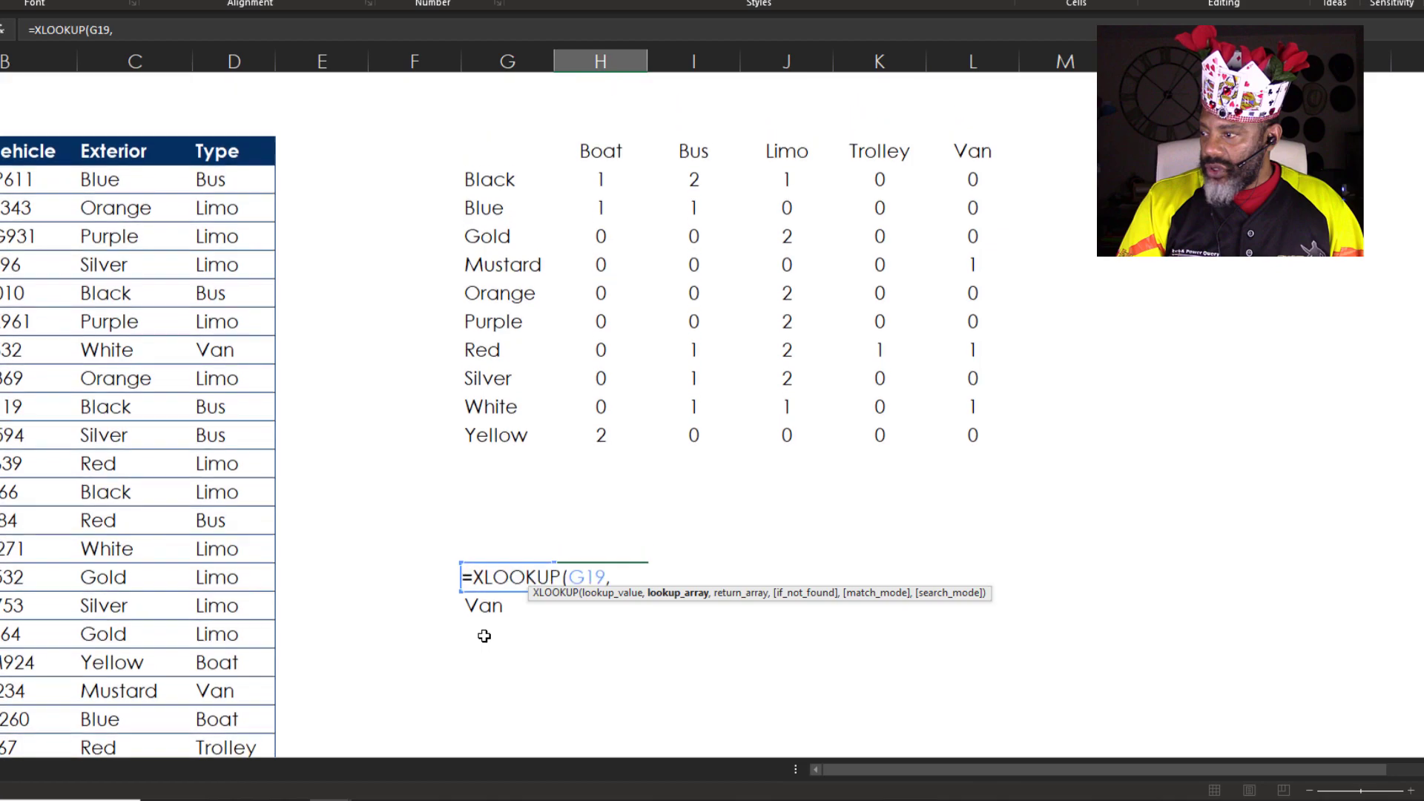
left_click_drag(509, 200, 495, 455)
type(",")
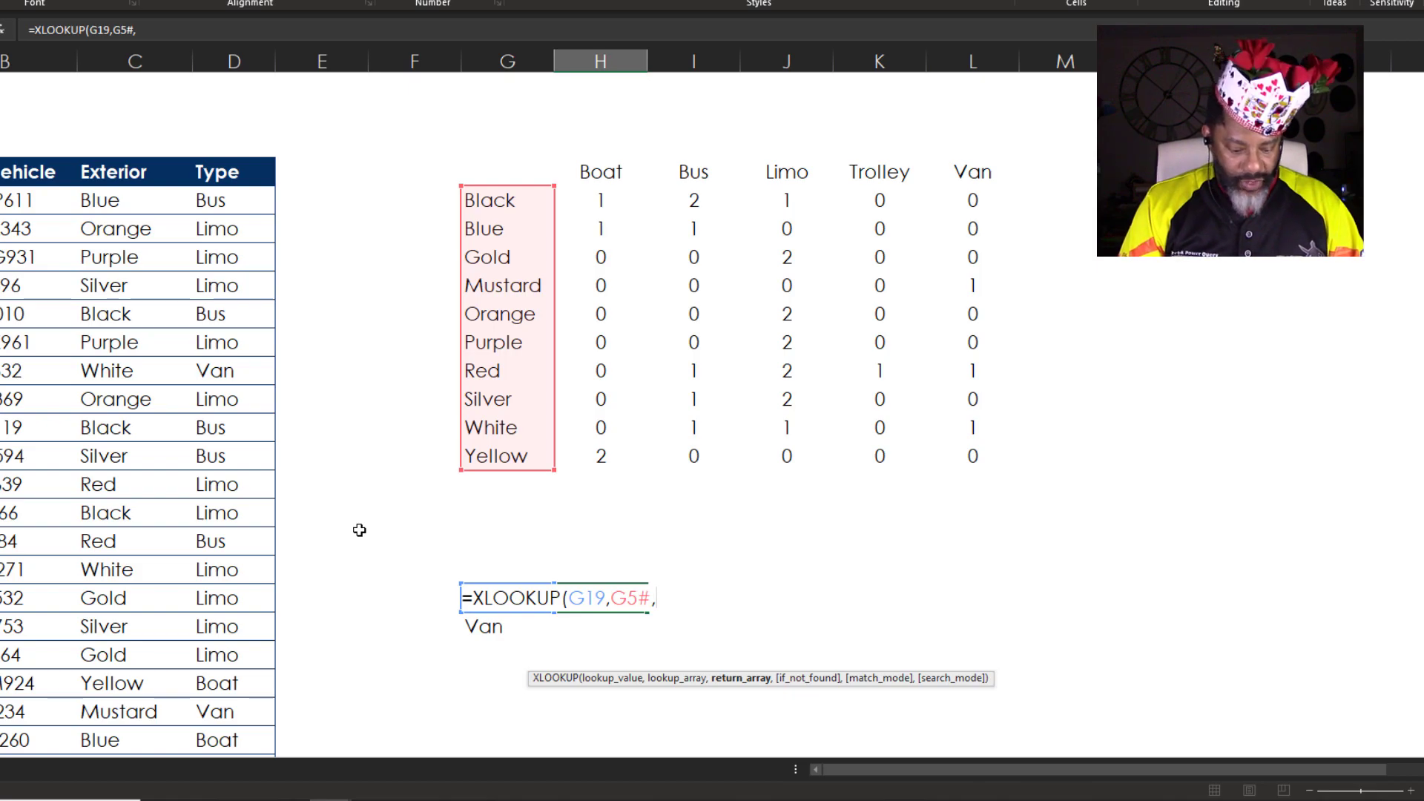
- Nest XLOOKUP(G20,H4#,H5# as the return array, looking up the vehicle type across the header row and count grid
type("xl")
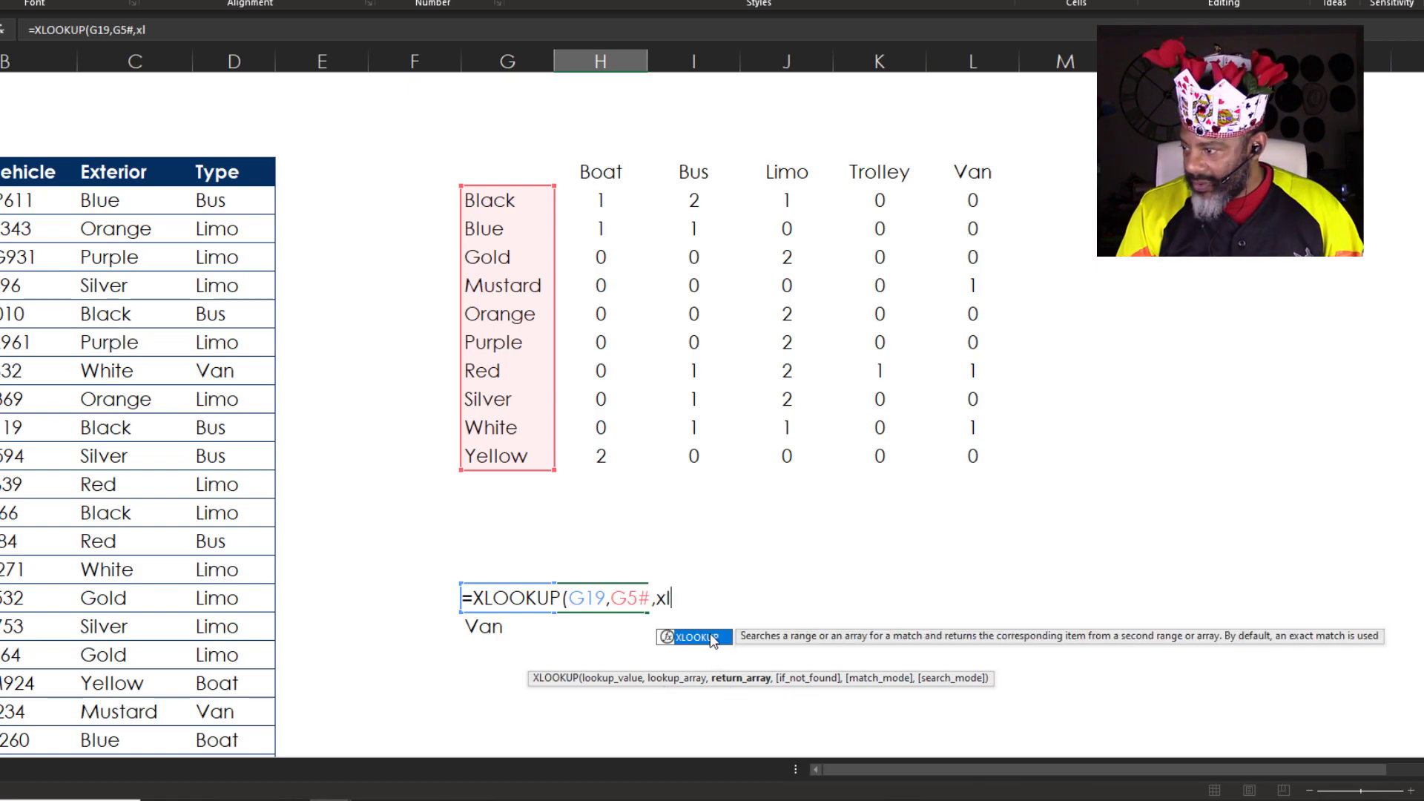
double_click(712, 638)
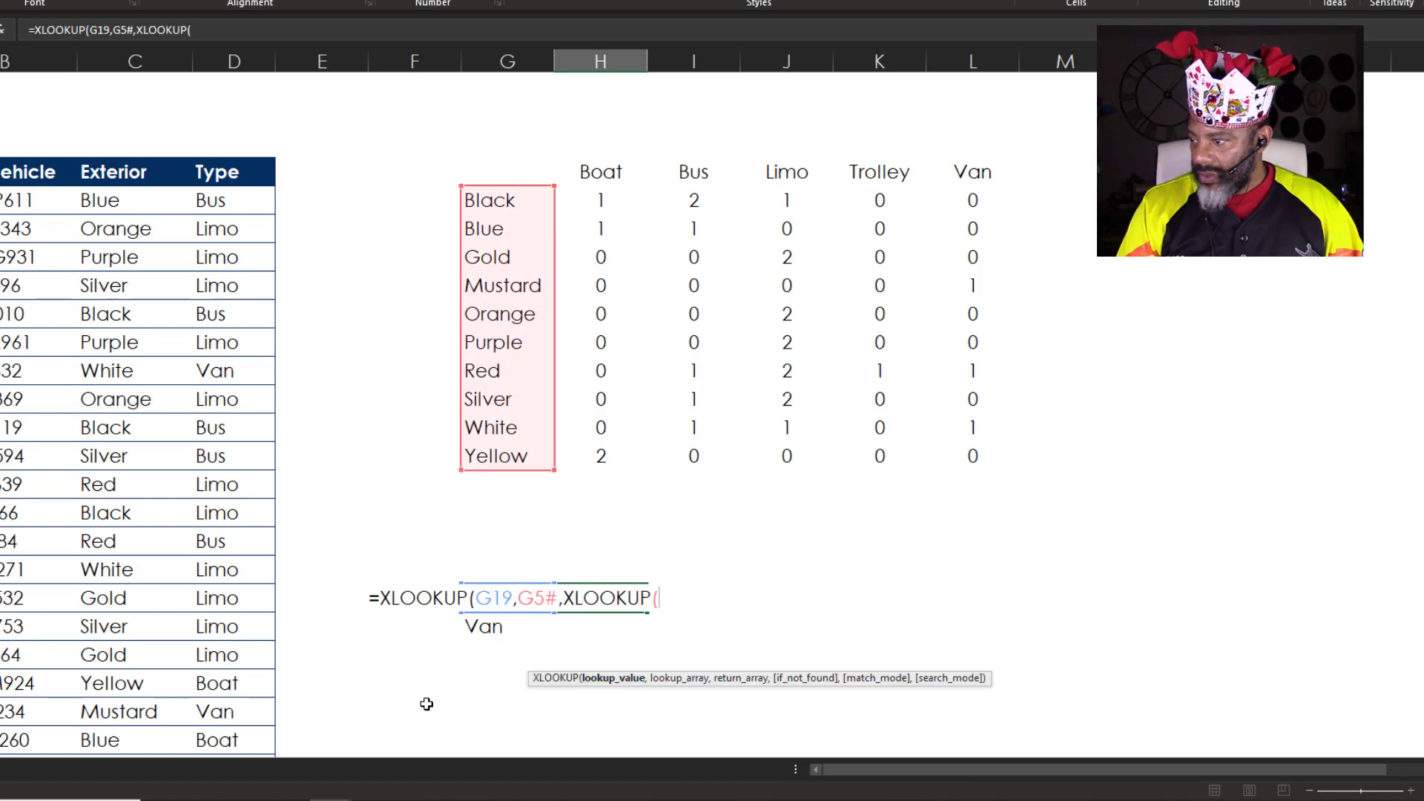
left_click(480, 629)
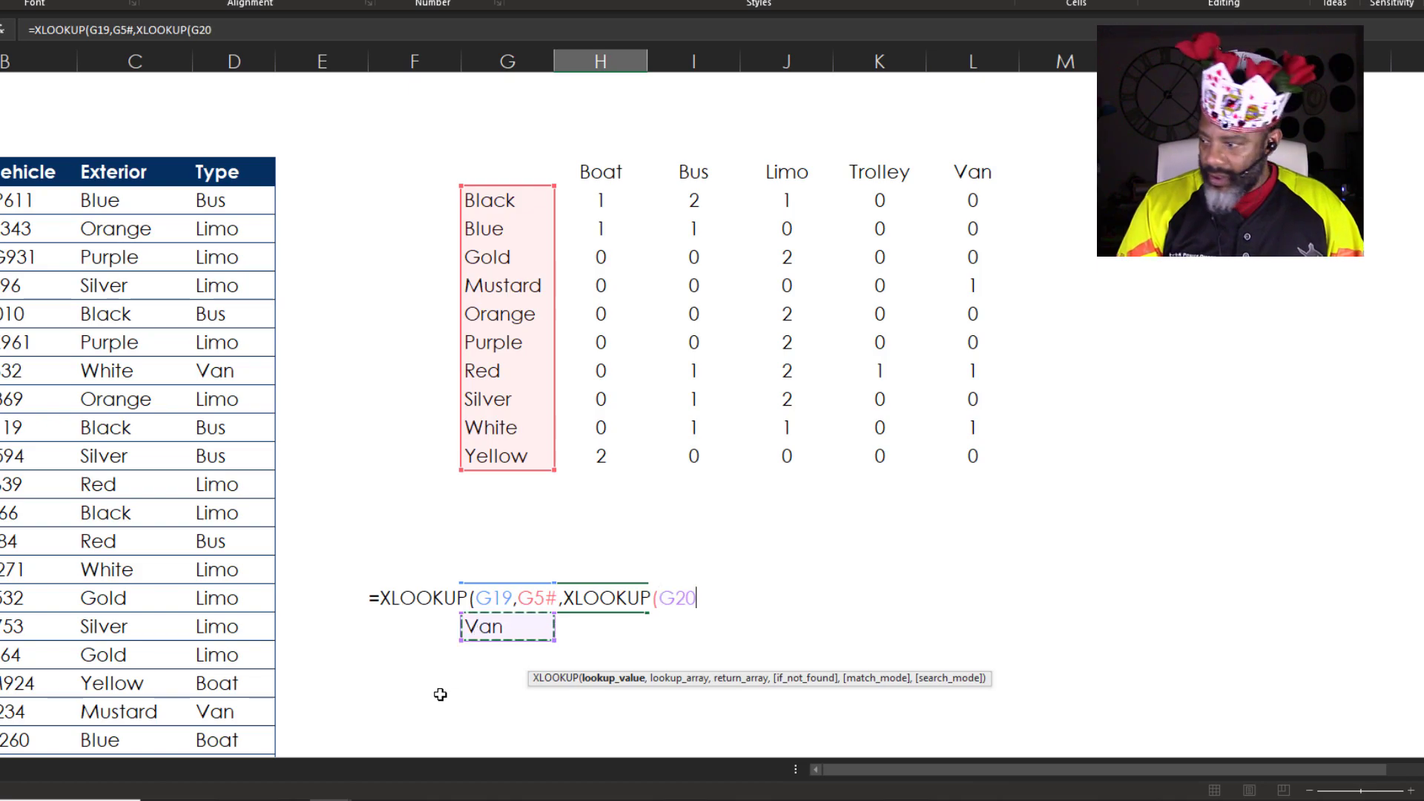
type(",")
left_click_drag(605, 172, 968, 170)
type(",")
left_click_drag(599, 210, 982, 453)
- Set the nested XLOOKUP's if-not-found text to "Awww c'mon!" and enter the formula, accepting the proposed closing-parenthesis correction
type(",")
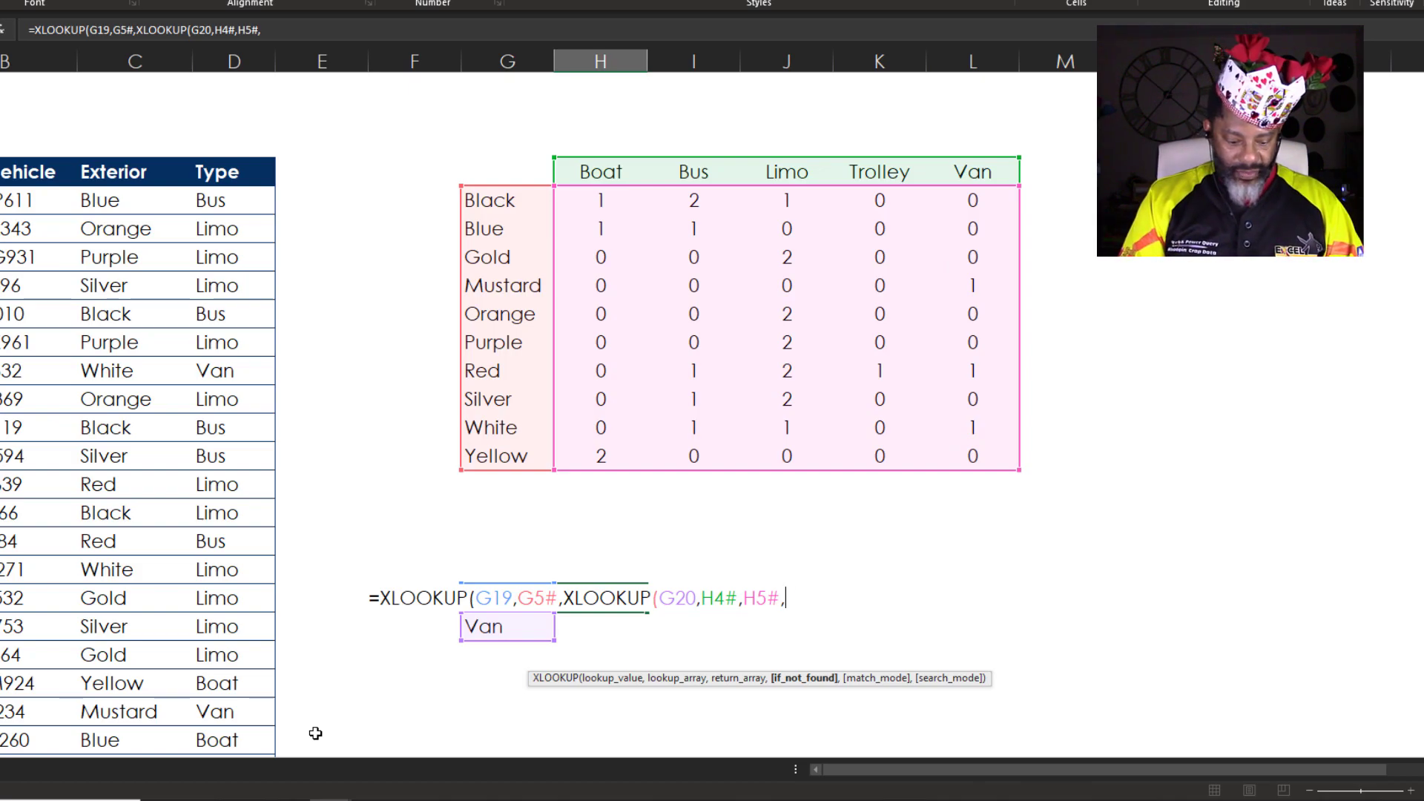
type("\"Awww")
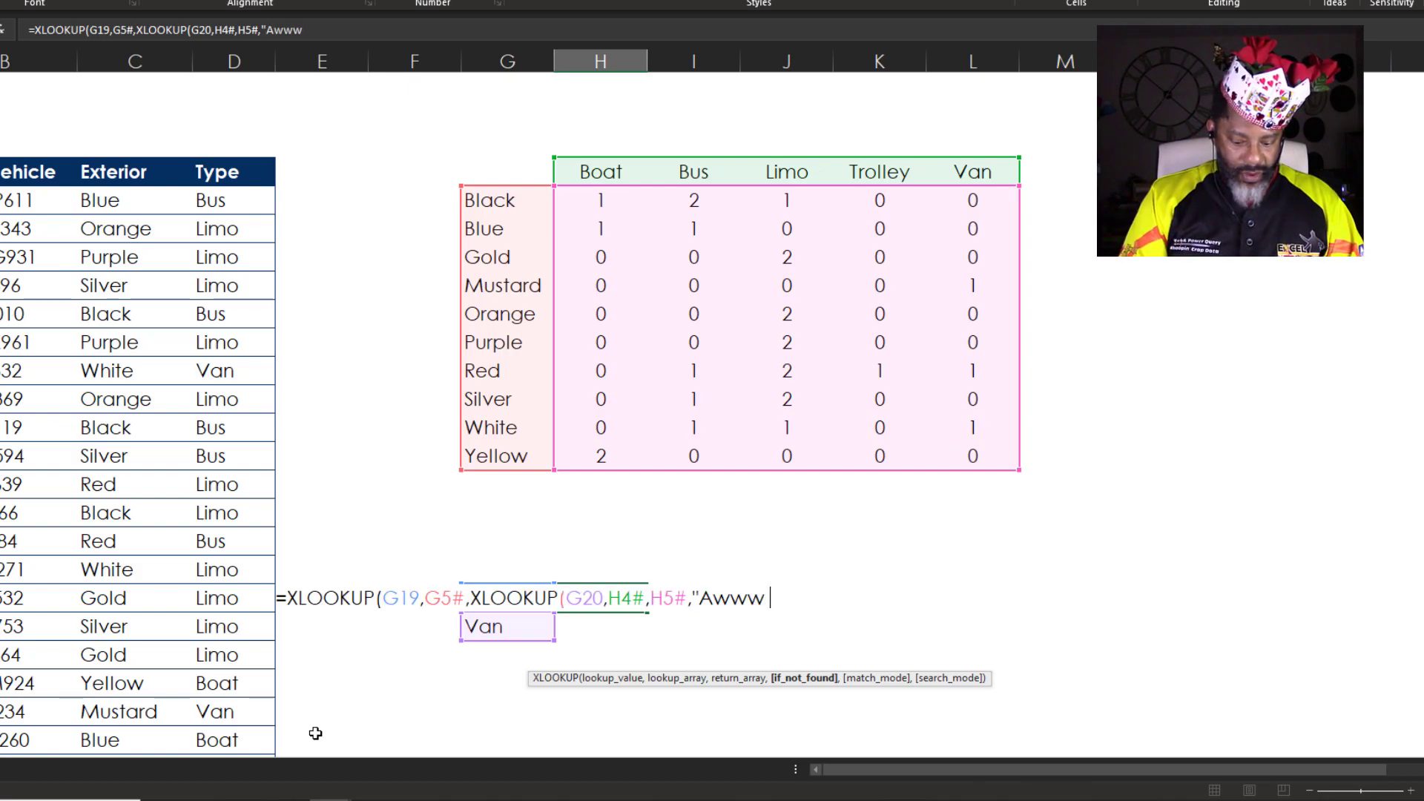
type(" c'mon!\"")
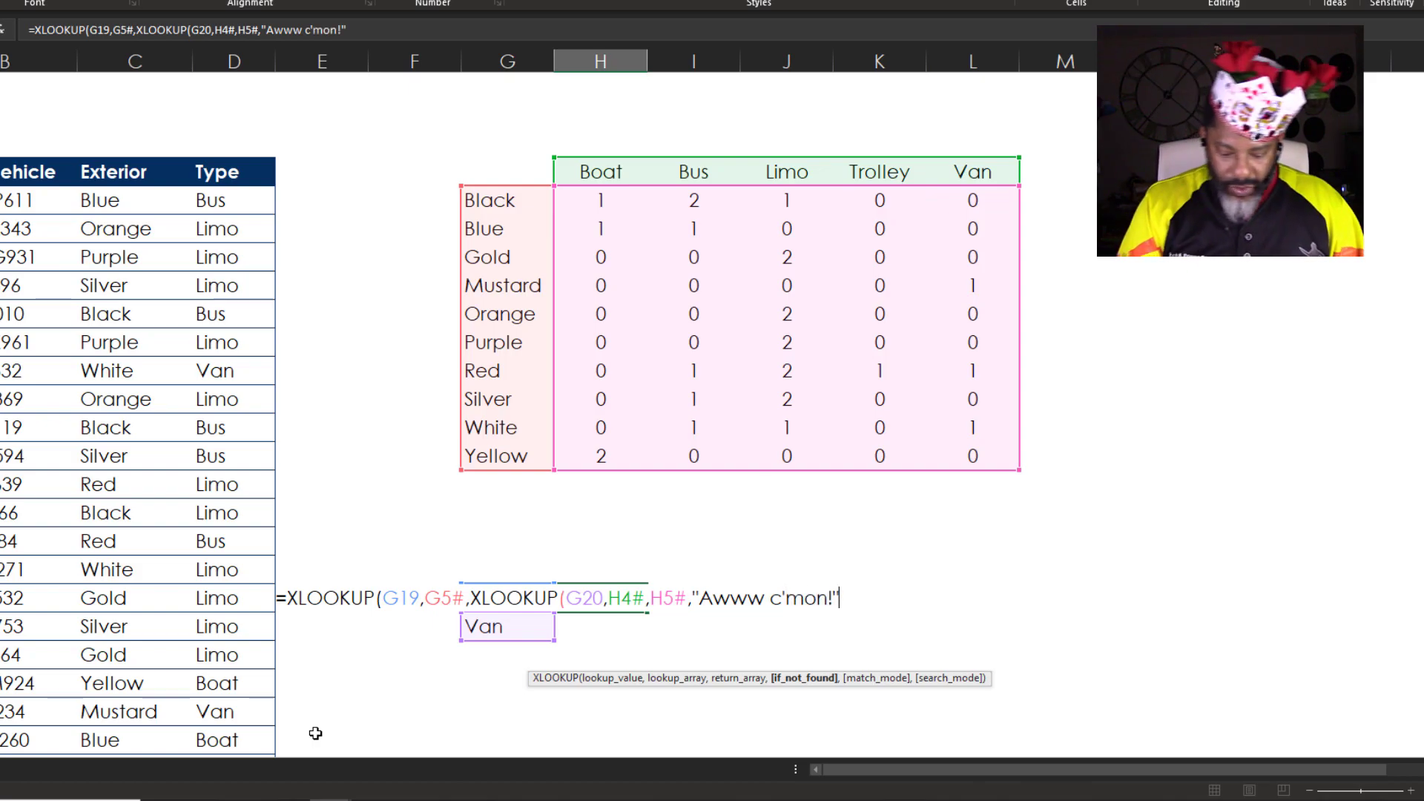
type(")")
key("Return")
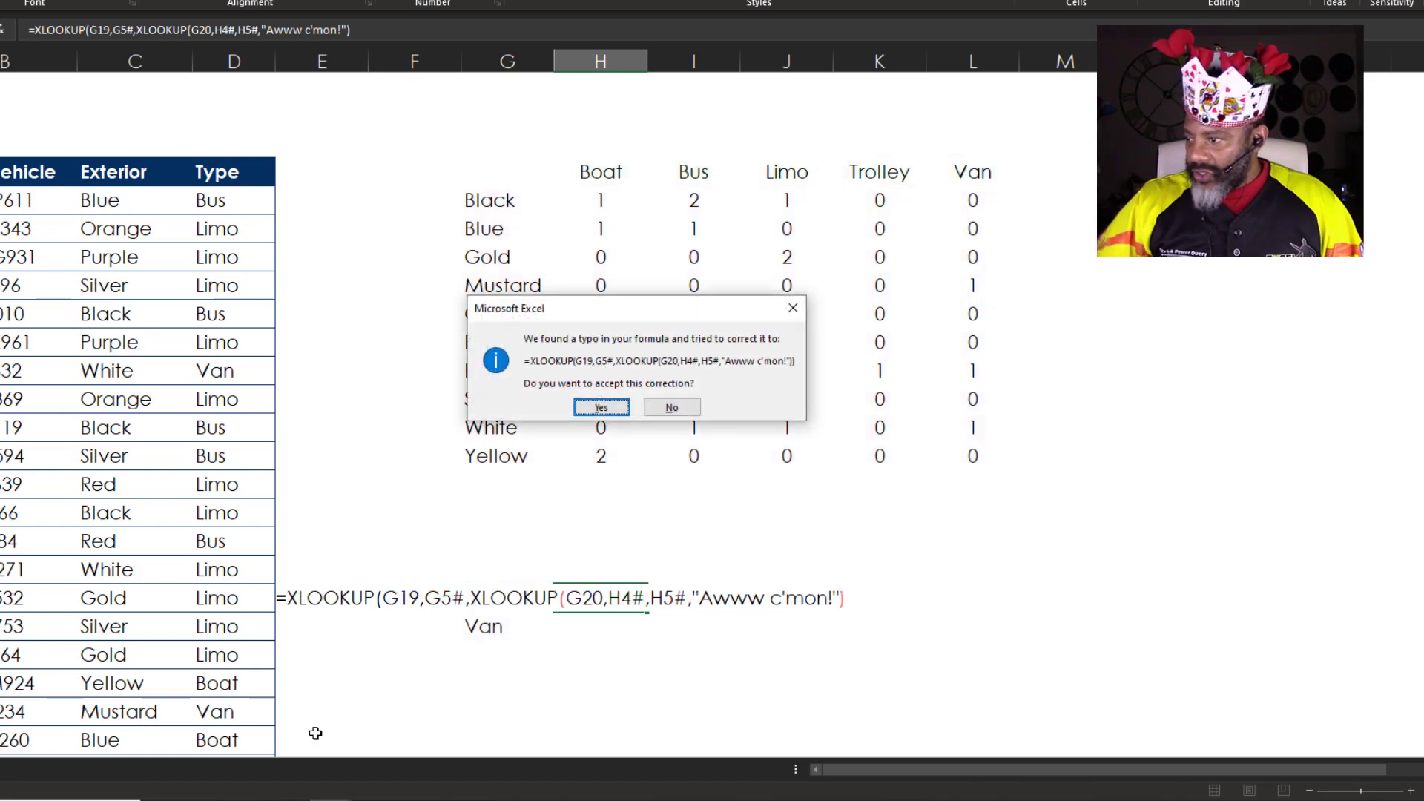
left_click(600, 408)
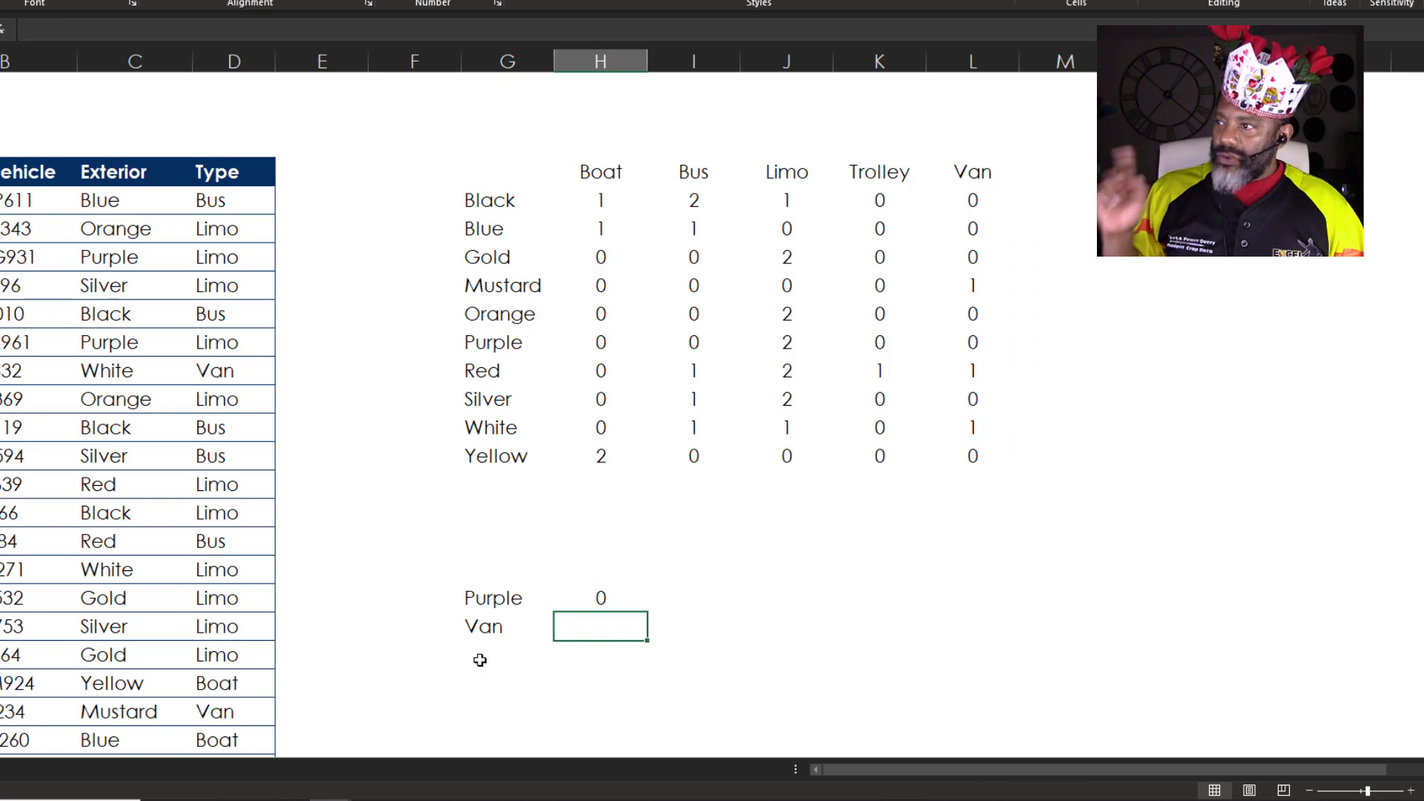
- Change the vehicle type lookup value in G20 to Limo
left_click(479, 627)
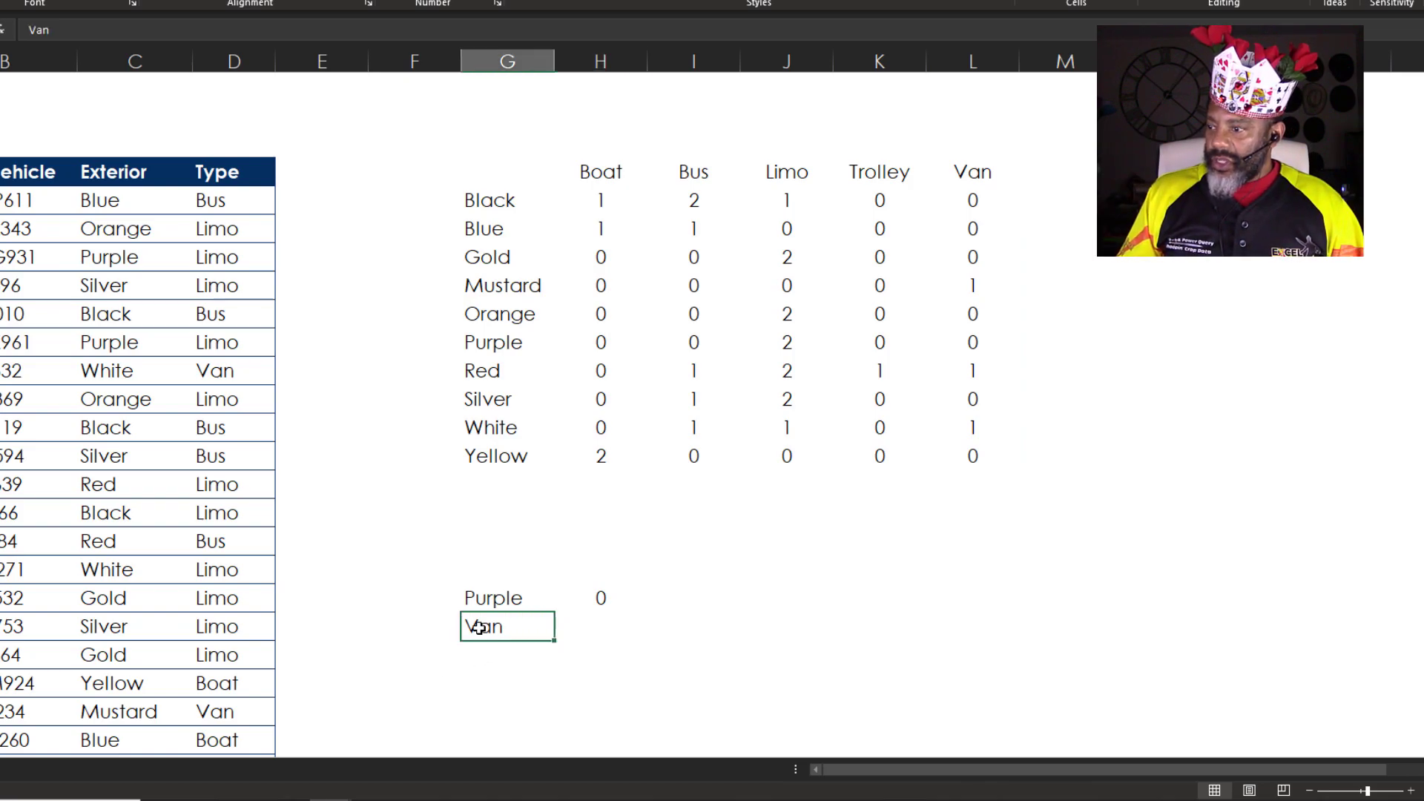
type("Limo")
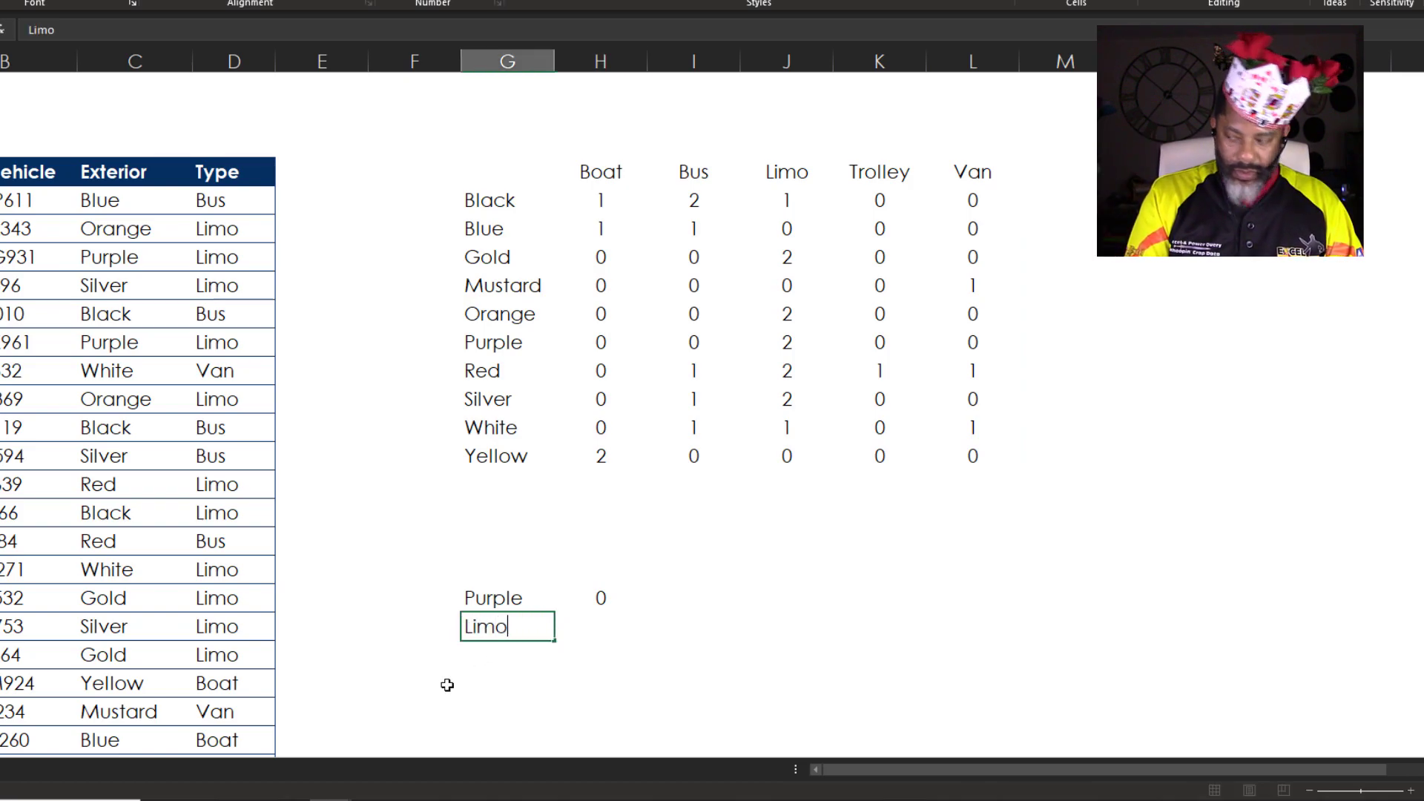
key("Return")
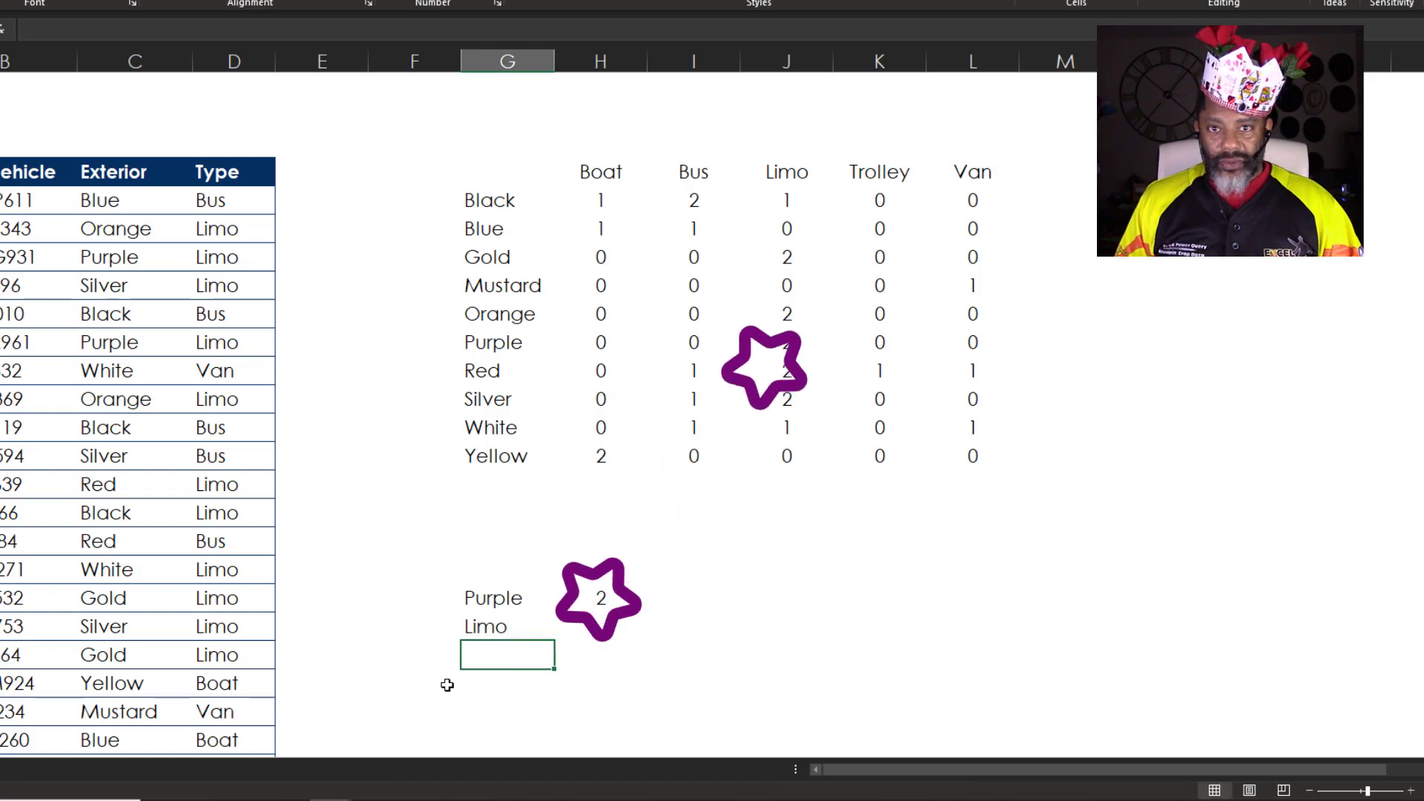